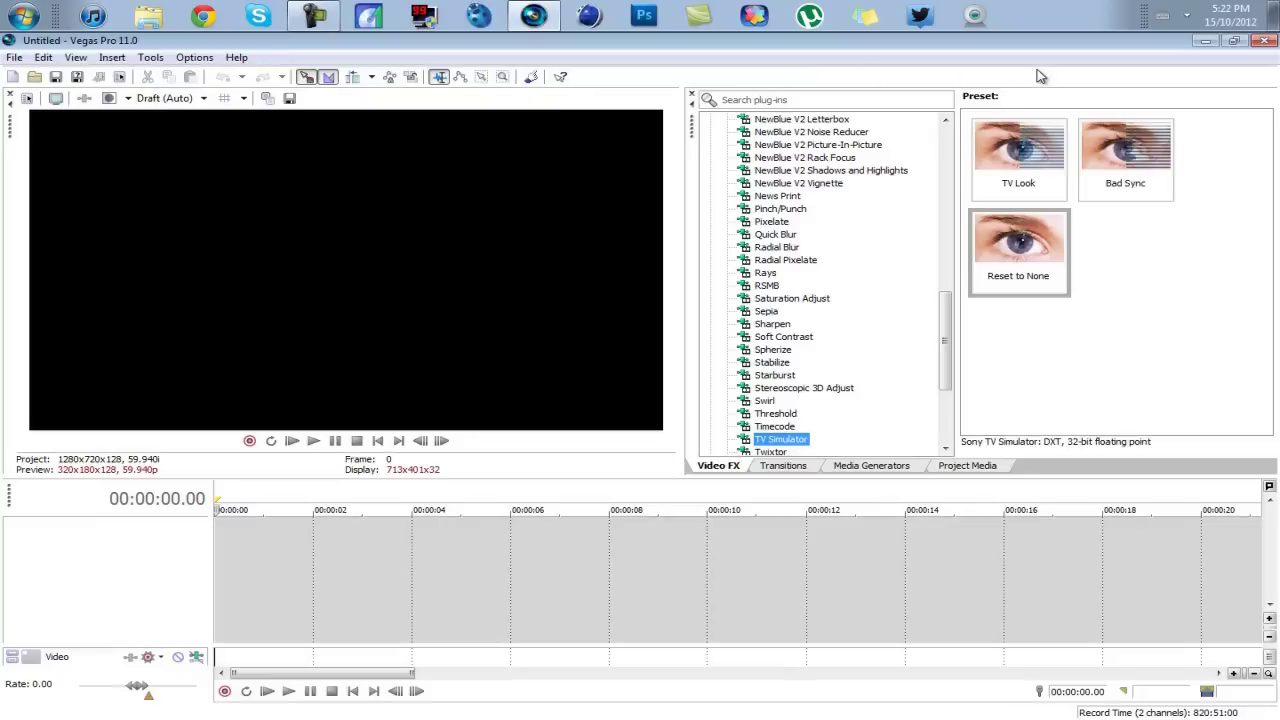
# - Minimize Vegas, then move and preview the MW2 Intervention Wireframe clip on the desktop
pyautogui.click(1205, 41)
pyautogui.moveTo(230, 420)
pyautogui.mouseDown()
pyautogui.moveTo(455, 308)
pyautogui.moveTo(450, 285)
pyautogui.mouseUp()
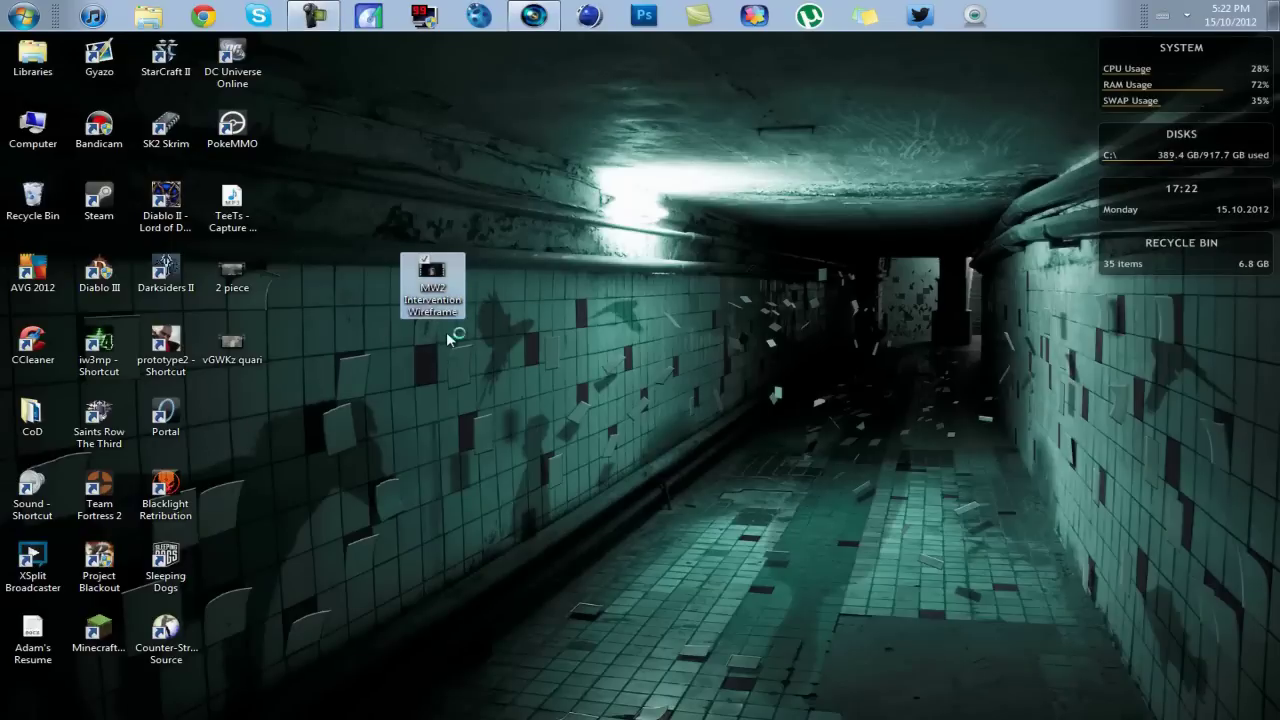
pyautogui.doubleClick(434, 273)
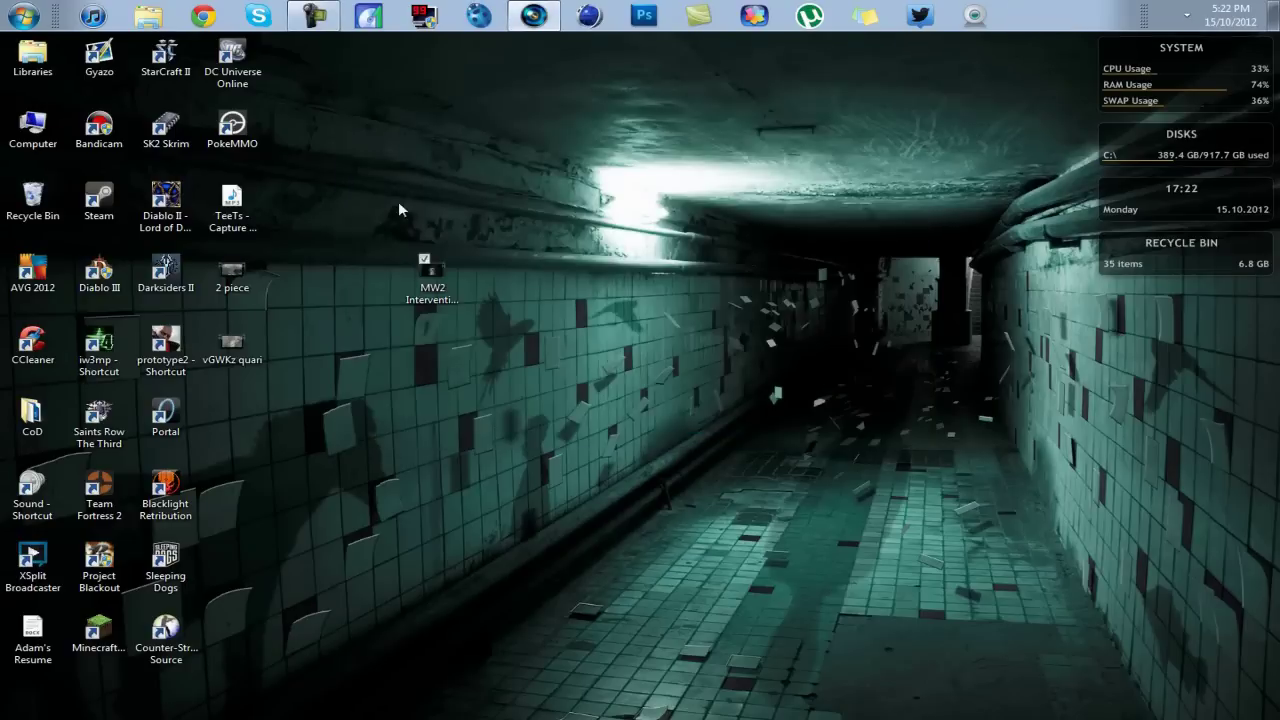
# - Move the MW2 Intervention Wireframe clip below Portal and select it
pyautogui.moveTo(425, 260); pyautogui.dragTo(250, 405)
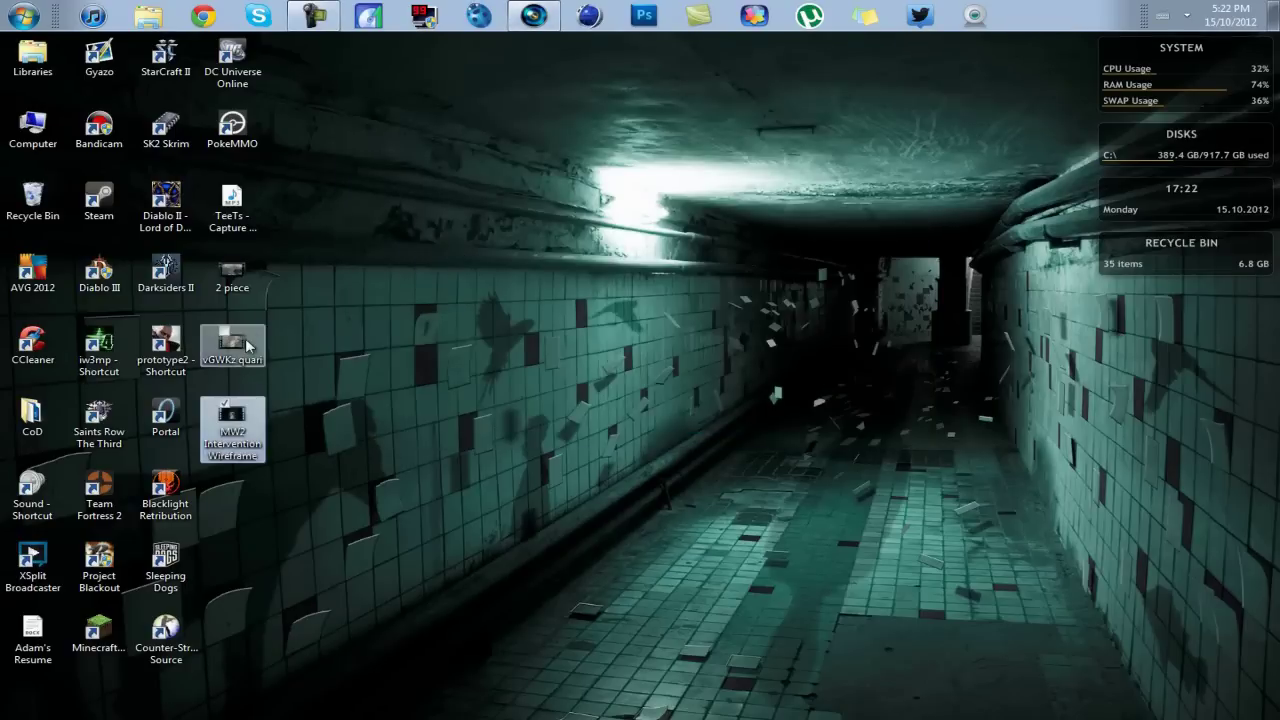
pyautogui.moveTo(264, 468); pyautogui.dragTo(245, 287)
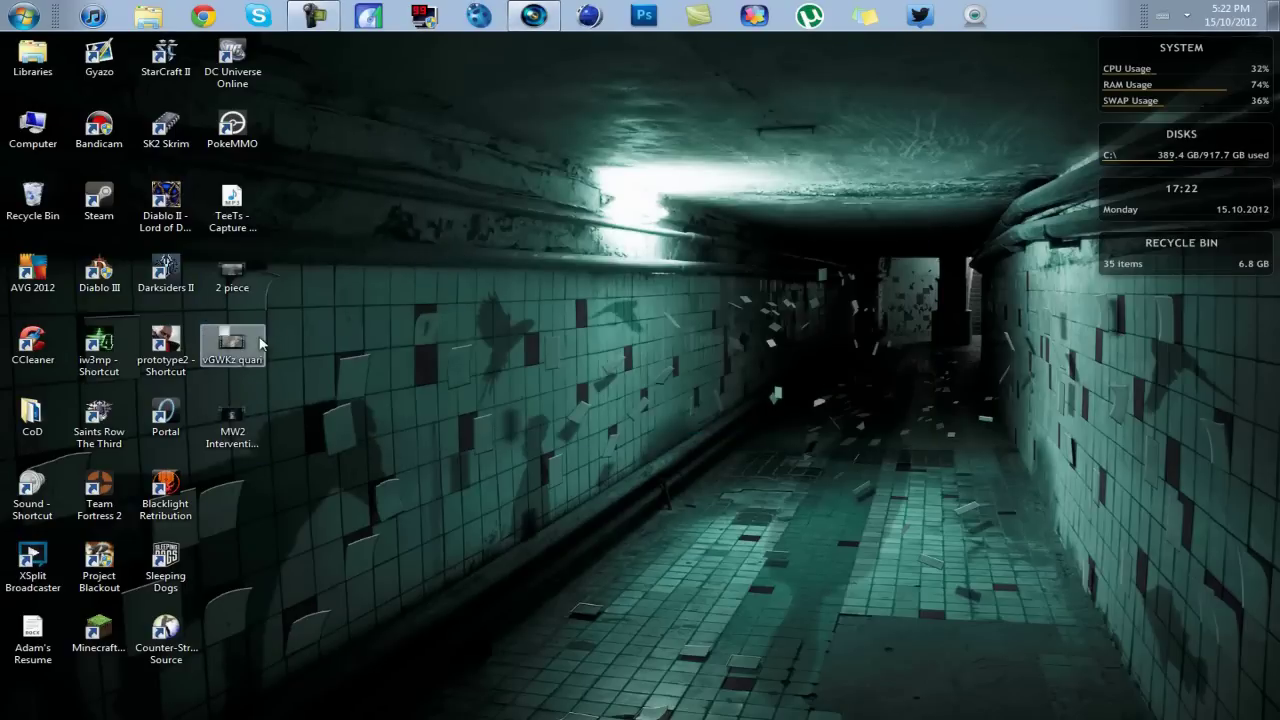
pyautogui.click(228, 432)
# - Select the TeeTs song plus the three video clips and carry them over to Vegas
pyautogui.moveTo(232, 274)
pyautogui.click(236, 418)
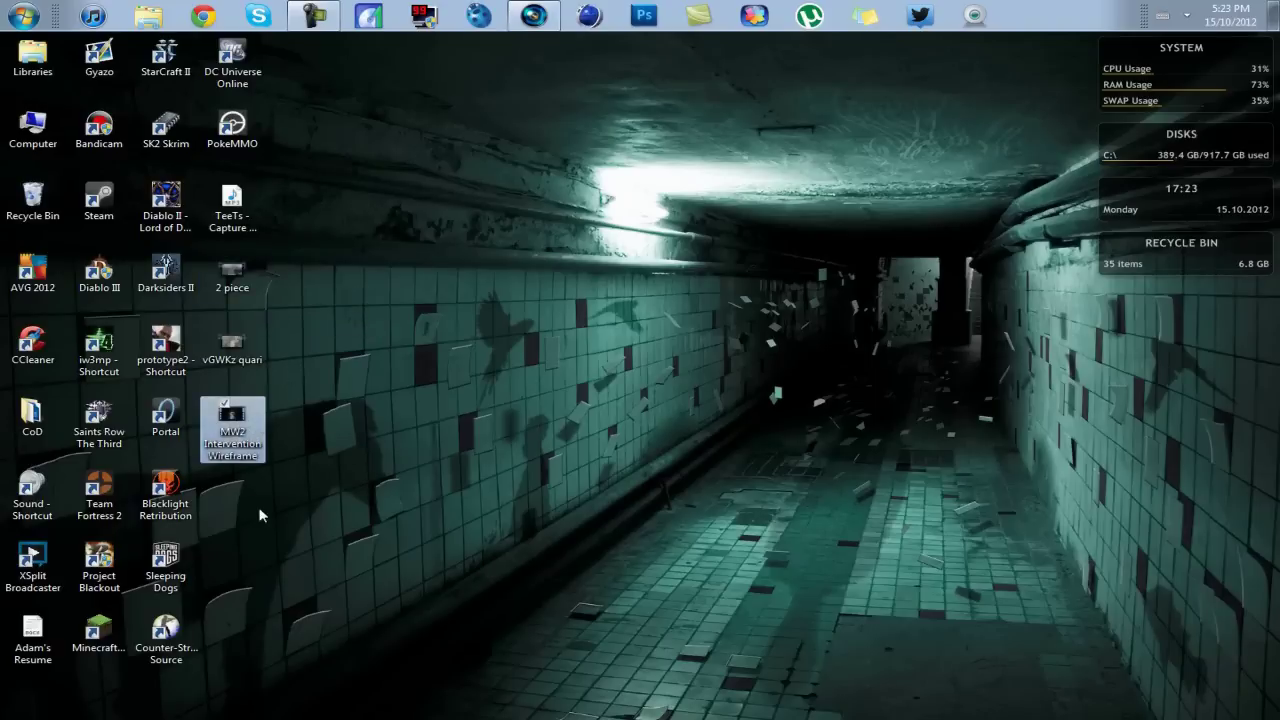
pyautogui.moveTo(256, 516); pyautogui.dragTo(232, 200)
pyautogui.moveTo(232, 425)
pyautogui.moveTo(233, 428)
pyautogui.mouseDown()
pyautogui.moveTo(545, 8)
pyautogui.moveTo(236, 543)
pyautogui.mouseUp()
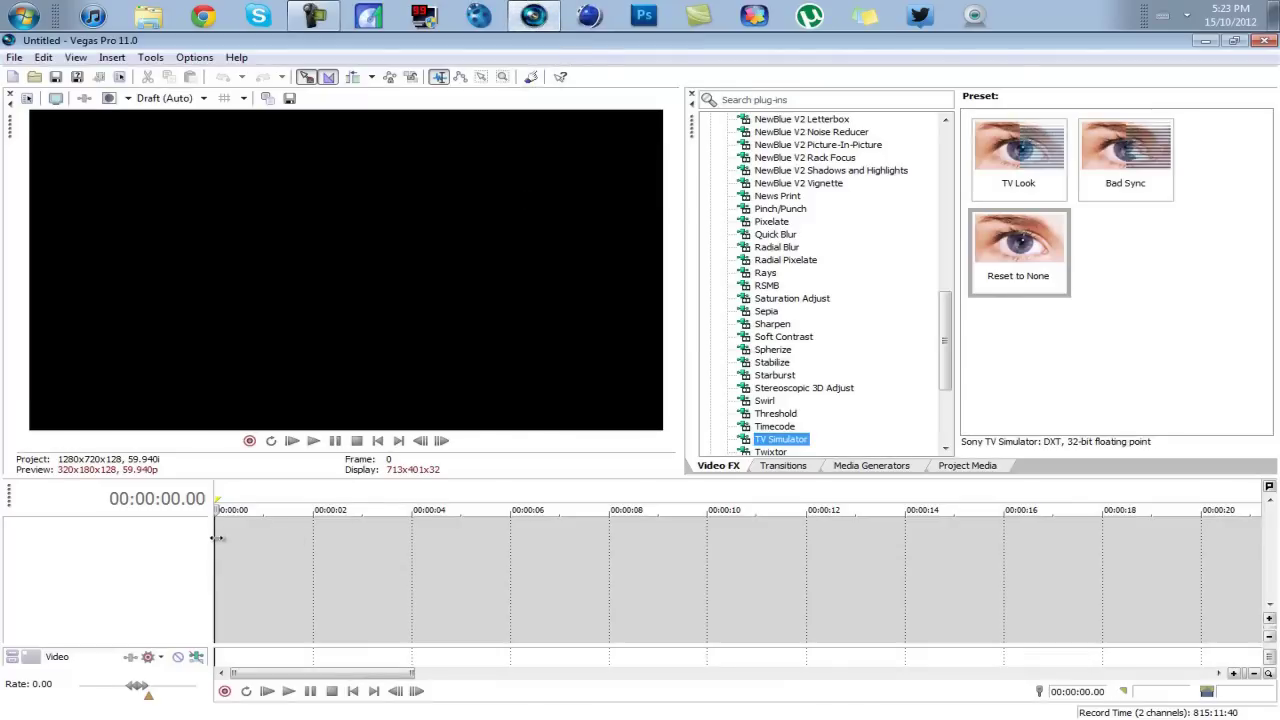
# - Drop the files onto the timeline and move the TeeTs song to its own audio track
pyautogui.moveTo(216, 537); pyautogui.dragTo(216, 536)
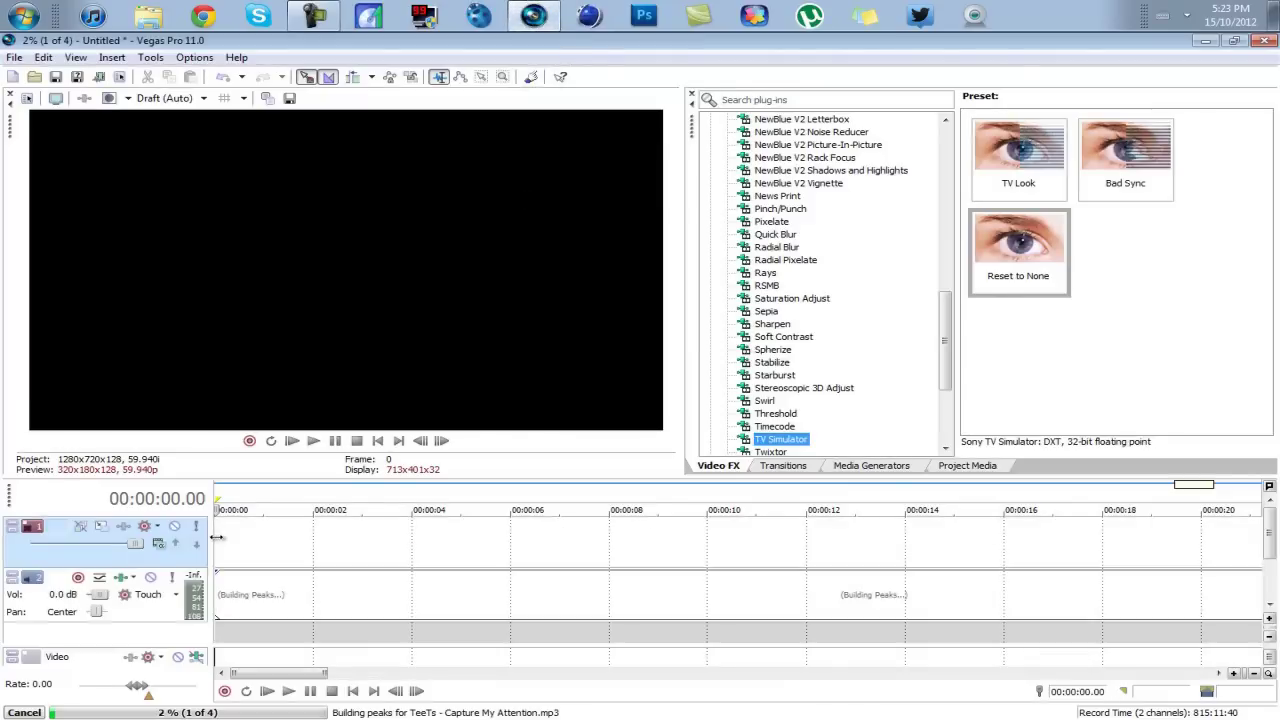
pyautogui.scroll(-5, 216, 533)
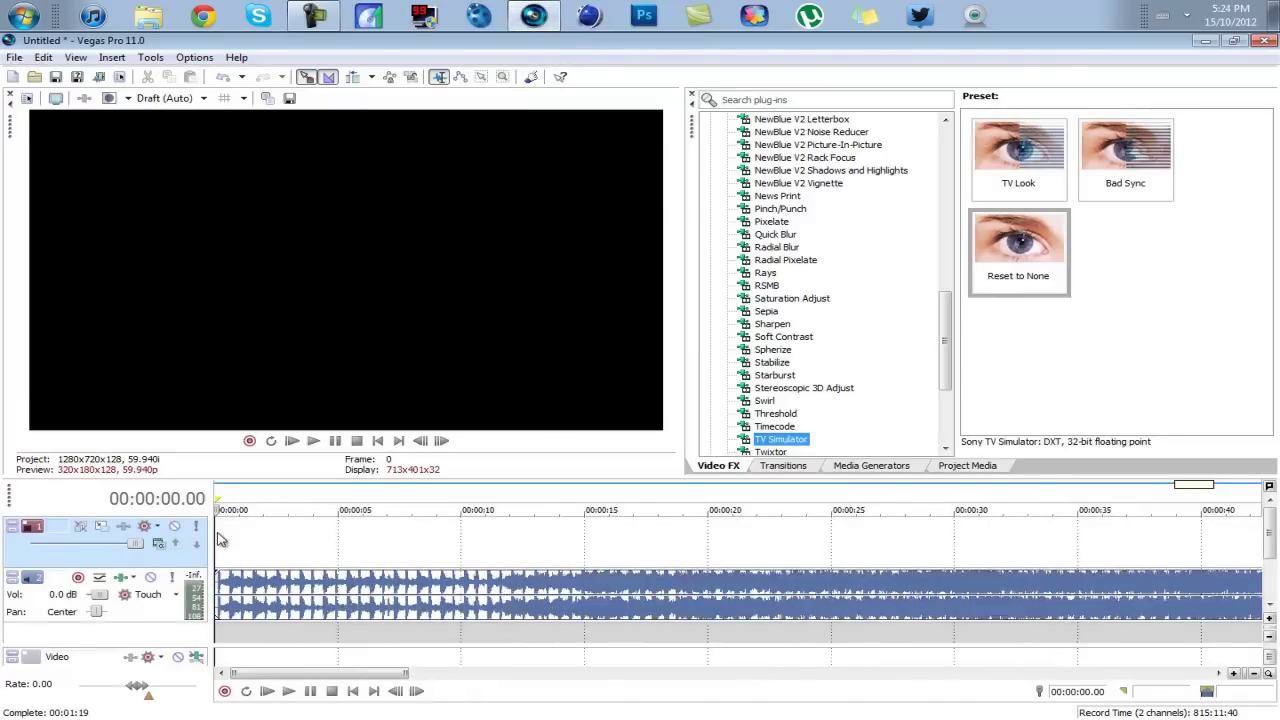
pyautogui.scroll(-5, 219, 537)
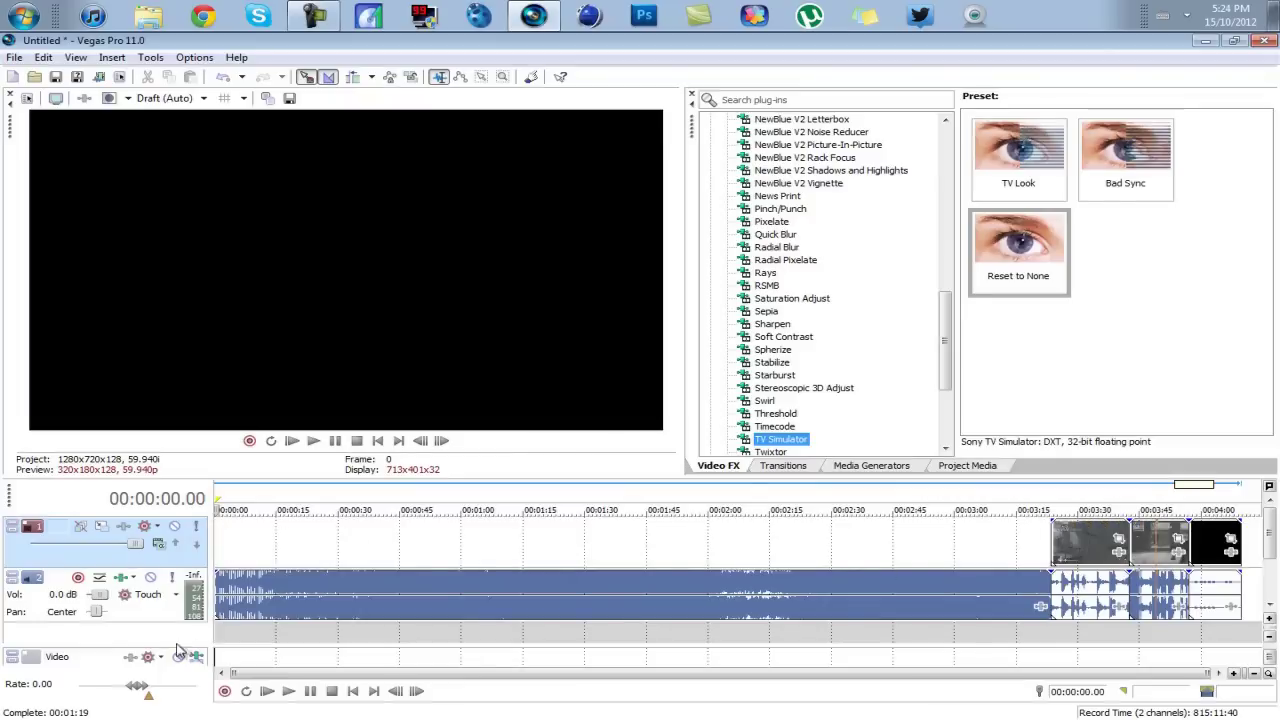
pyautogui.click(274, 600)
pyautogui.moveTo(334, 603); pyautogui.dragTo(322, 638)
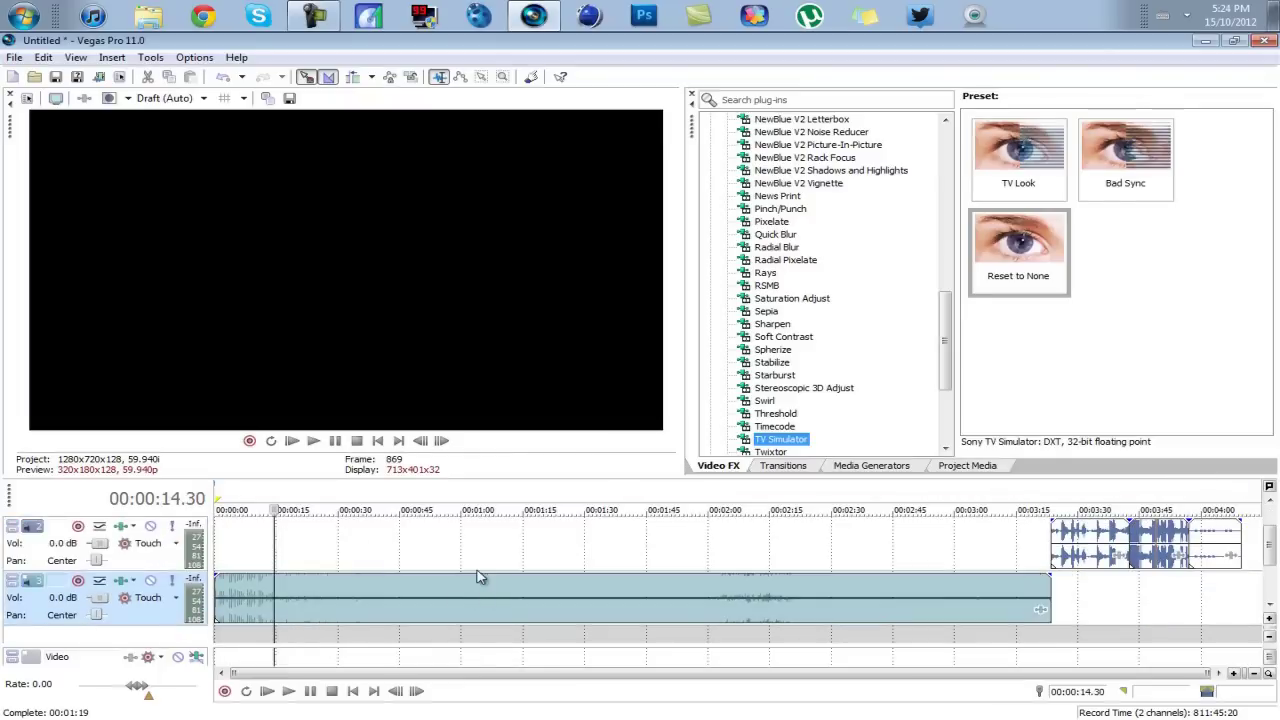
# - Move the video clips from the timeline end to the project start, back to back
pyautogui.scroll(1, 480, 577)
pyautogui.click(1052, 540)
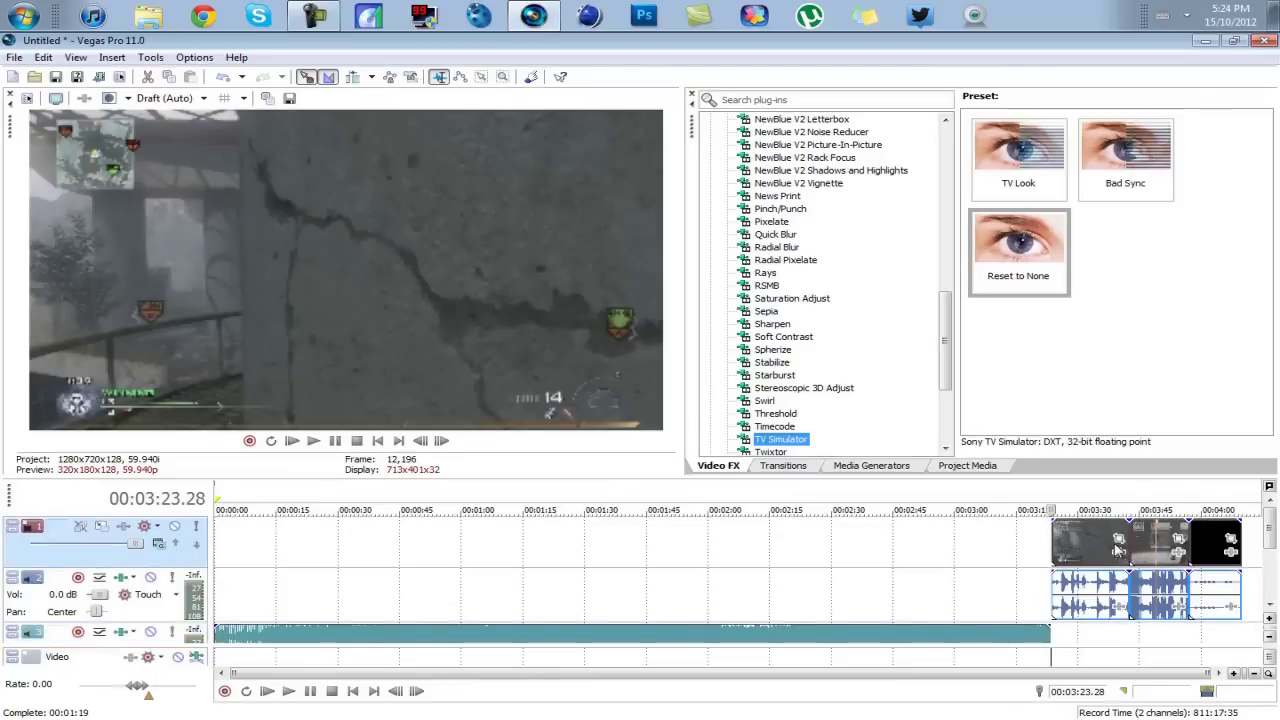
pyautogui.moveTo(1213, 551); pyautogui.dragTo(375, 551)
pyautogui.click(252, 562)
pyautogui.scroll(3, 252, 562)
pyautogui.scroll(2, 300, 558)
pyautogui.click(497, 555)
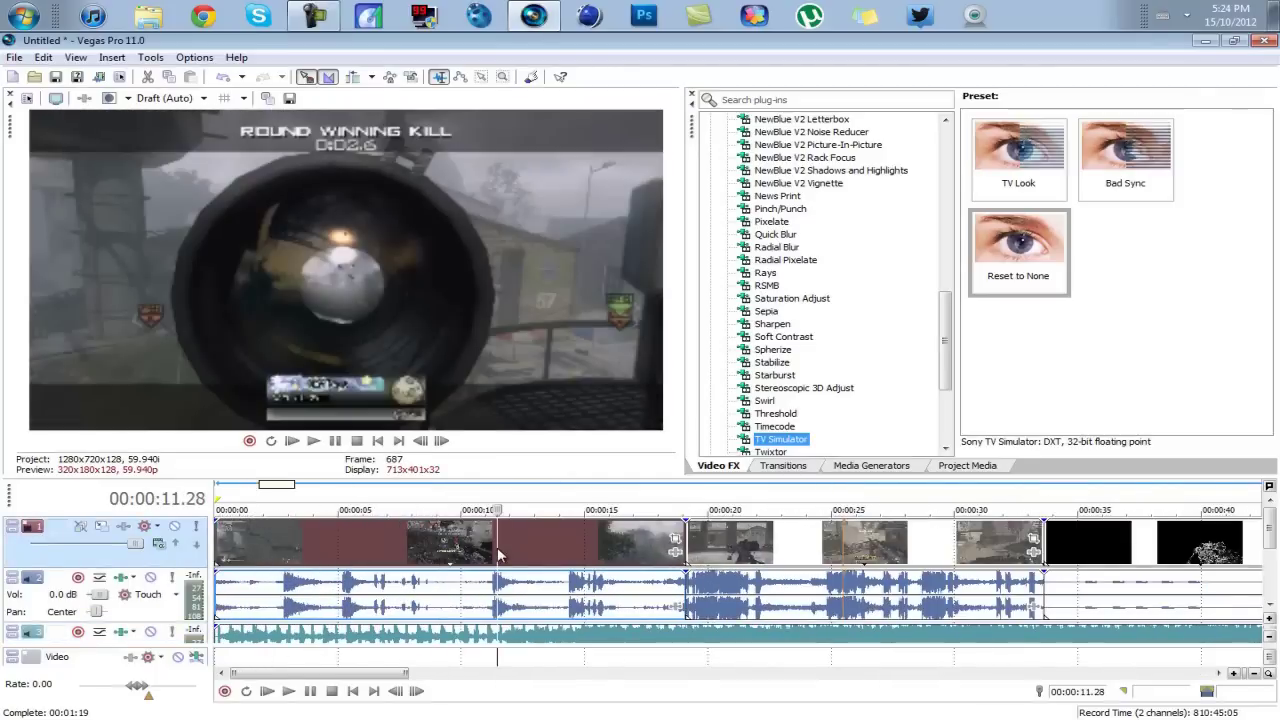
pyautogui.scroll(-2, 545, 560)
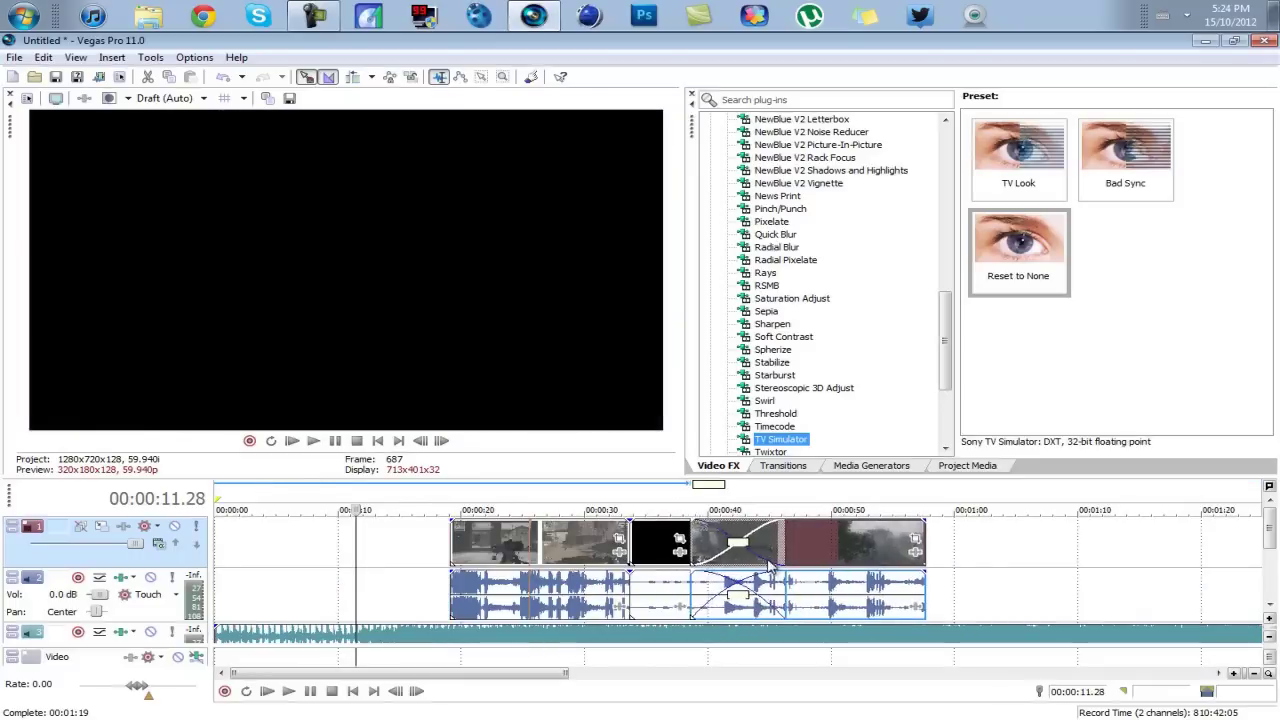
pyautogui.moveTo(491, 545); pyautogui.dragTo(255, 545)
pyautogui.moveTo(783, 560); pyautogui.dragTo(548, 566)
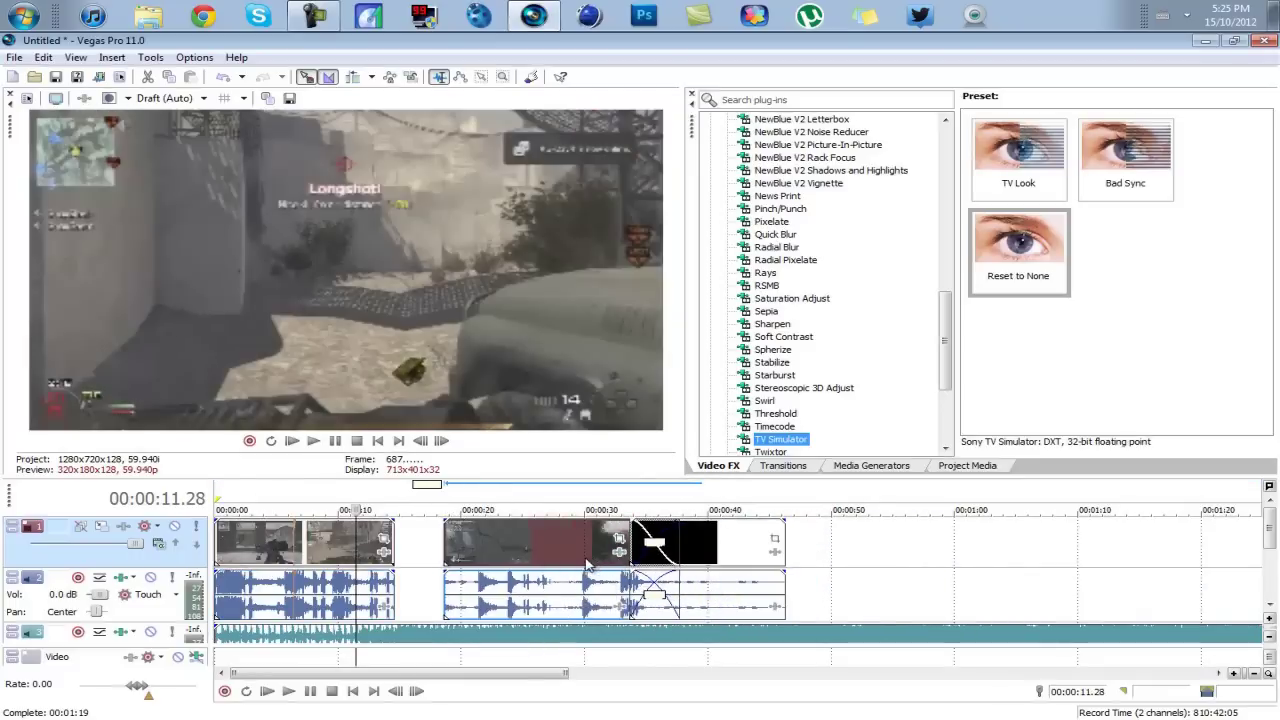
pyautogui.click(258, 556)
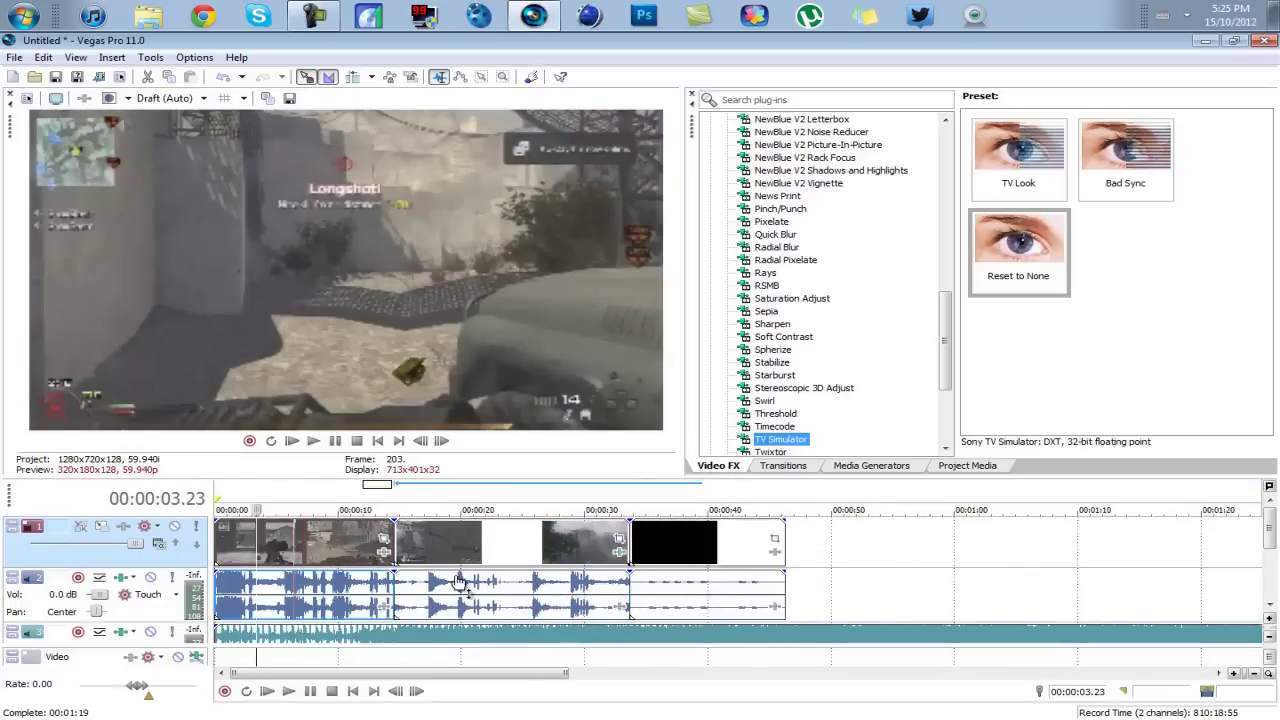
# - Make the song track taller and scrub the song toward 2:36
pyautogui.scroll(-2, 850, 610)
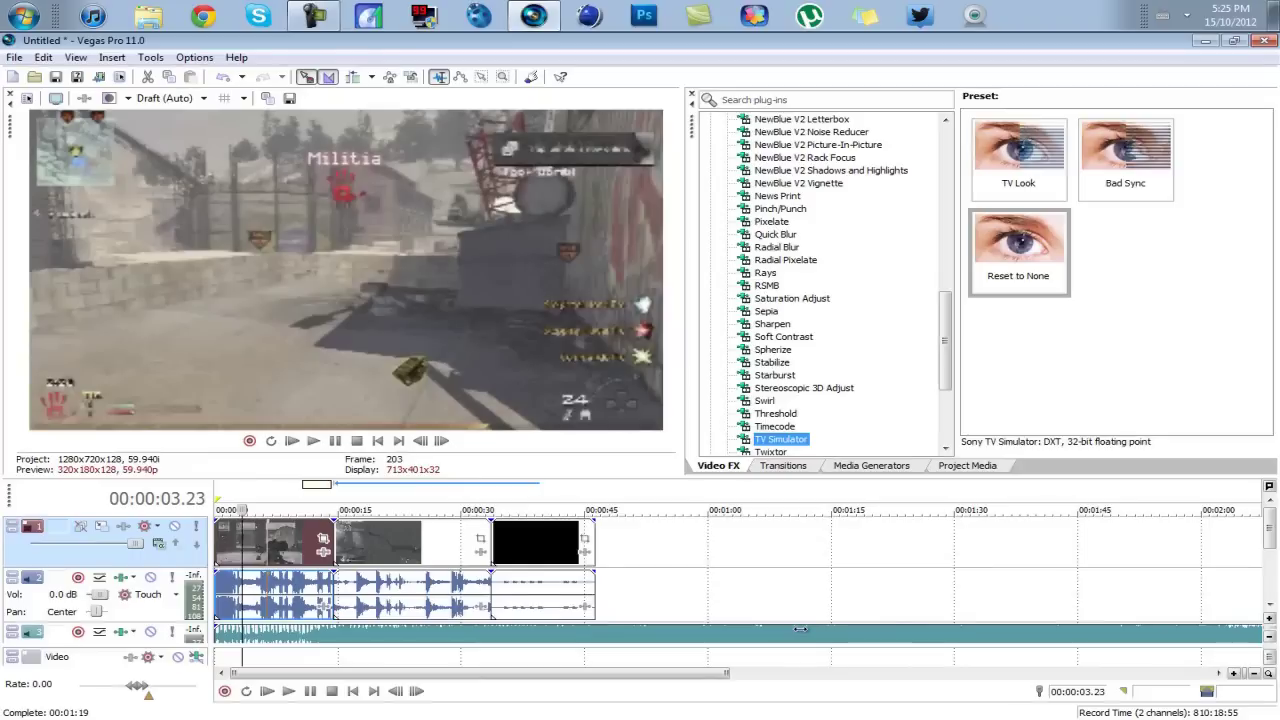
pyautogui.click(800, 630)
pyautogui.moveTo(800, 638); pyautogui.dragTo(800, 630)
pyautogui.scroll(-2, 806, 630)
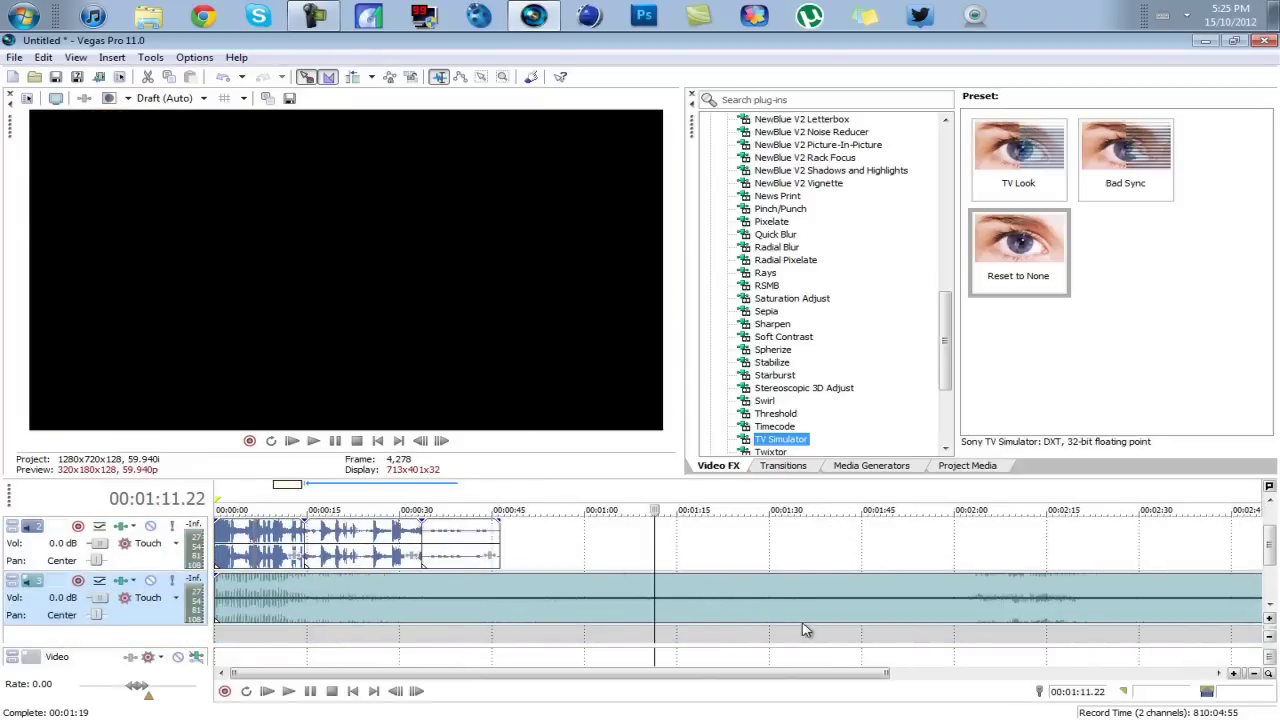
pyautogui.scroll(-2, 789, 606)
pyautogui.click(757, 603)
pyautogui.scroll(5, 750, 603)
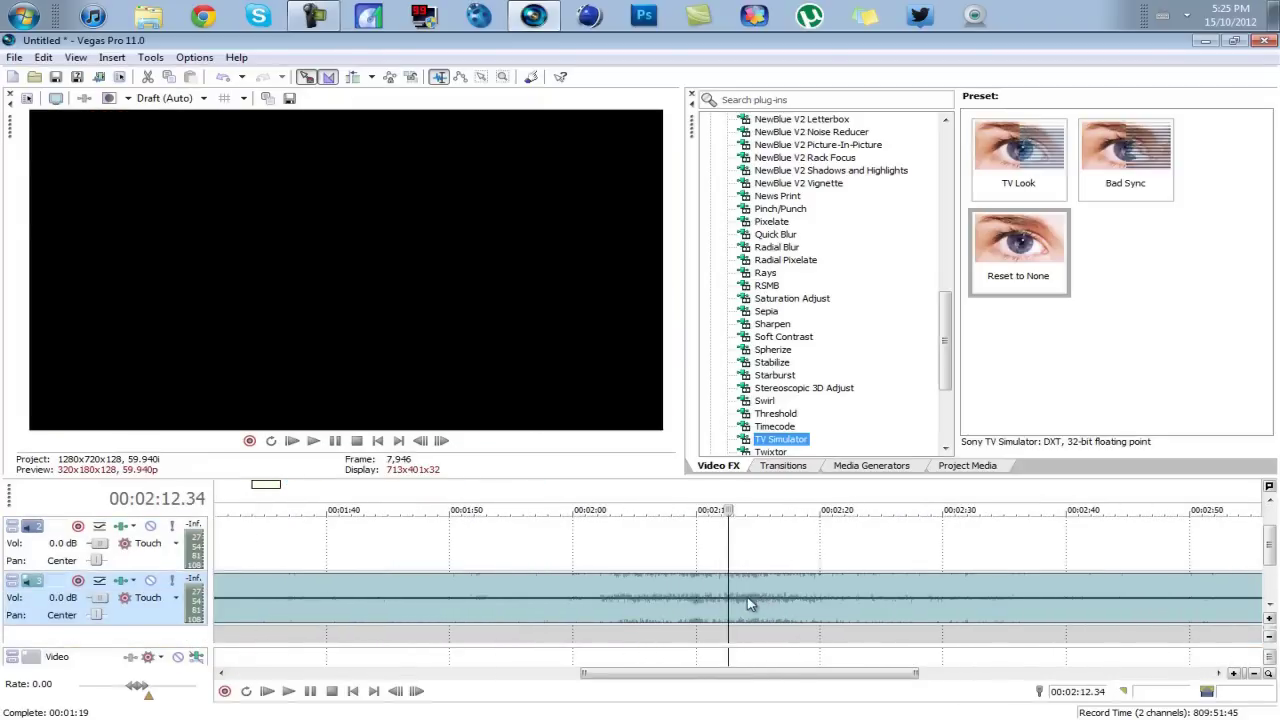
pyautogui.click(672, 600)
pyautogui.click(1019, 600)
# - Cut the song at 2:35.59 and delete the part before it
pyautogui.scroll(5, 708, 615)
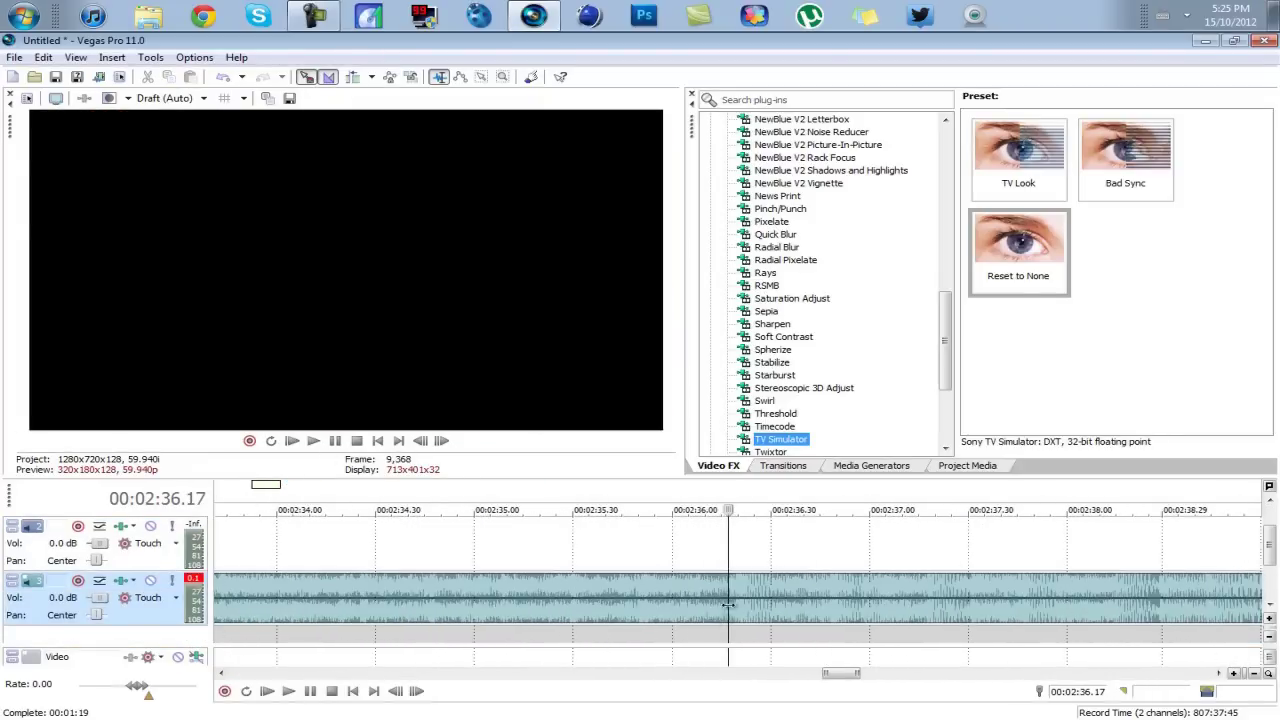
pyautogui.scroll(3, 728, 601)
pyautogui.click(652, 598)
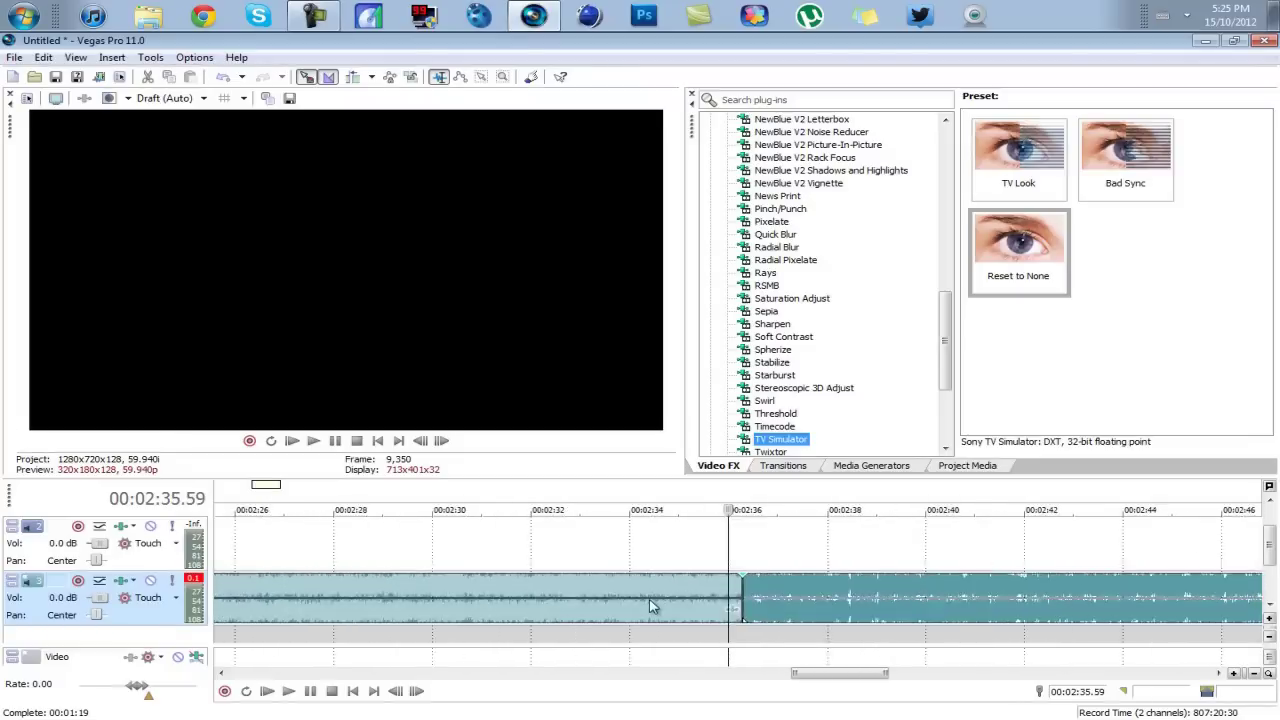
pyautogui.scroll(-10, 645, 598)
pyautogui.press('Delete')
# - Slide the trimmed song to start at 00:00:14.32 and play back to check timing
pyautogui.moveTo(945, 598); pyautogui.dragTo(366, 598)
pyautogui.click(276, 591)
pyautogui.scroll(3, 300, 590)
pyautogui.scroll(3, 420, 580)
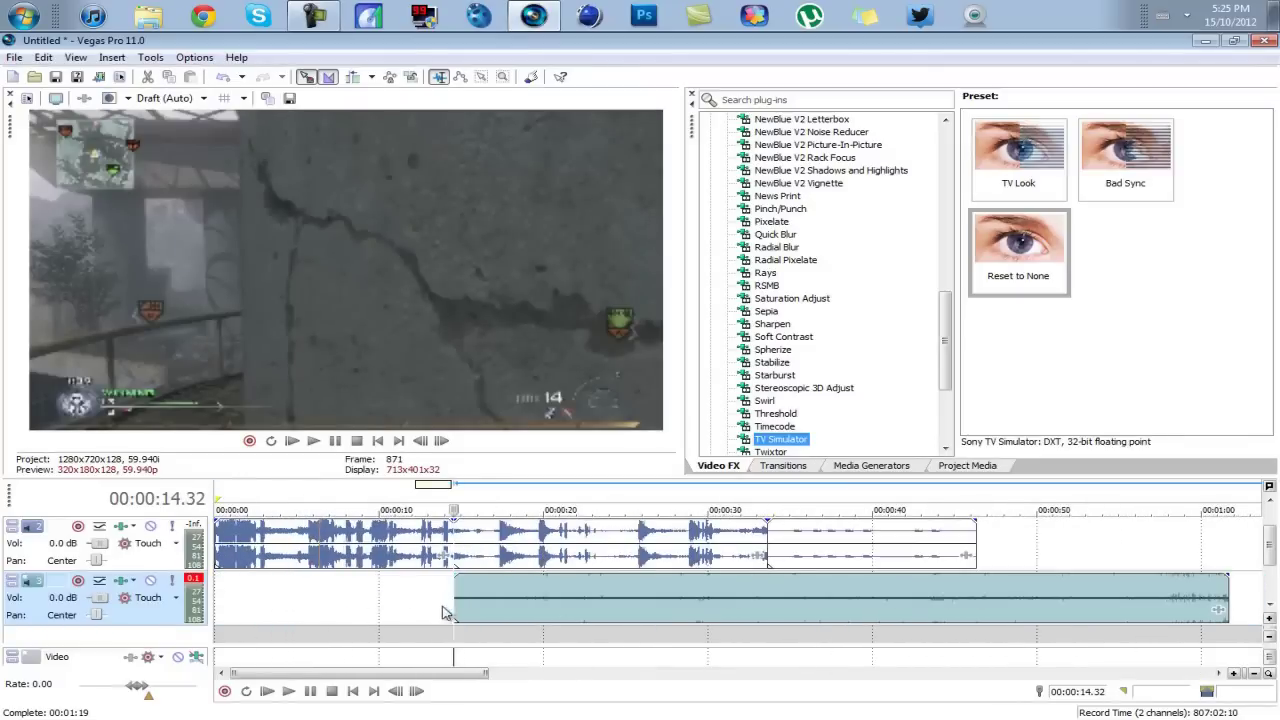
pyautogui.scroll(2, 537, 563)
pyautogui.click(716, 530)
pyautogui.press('space')
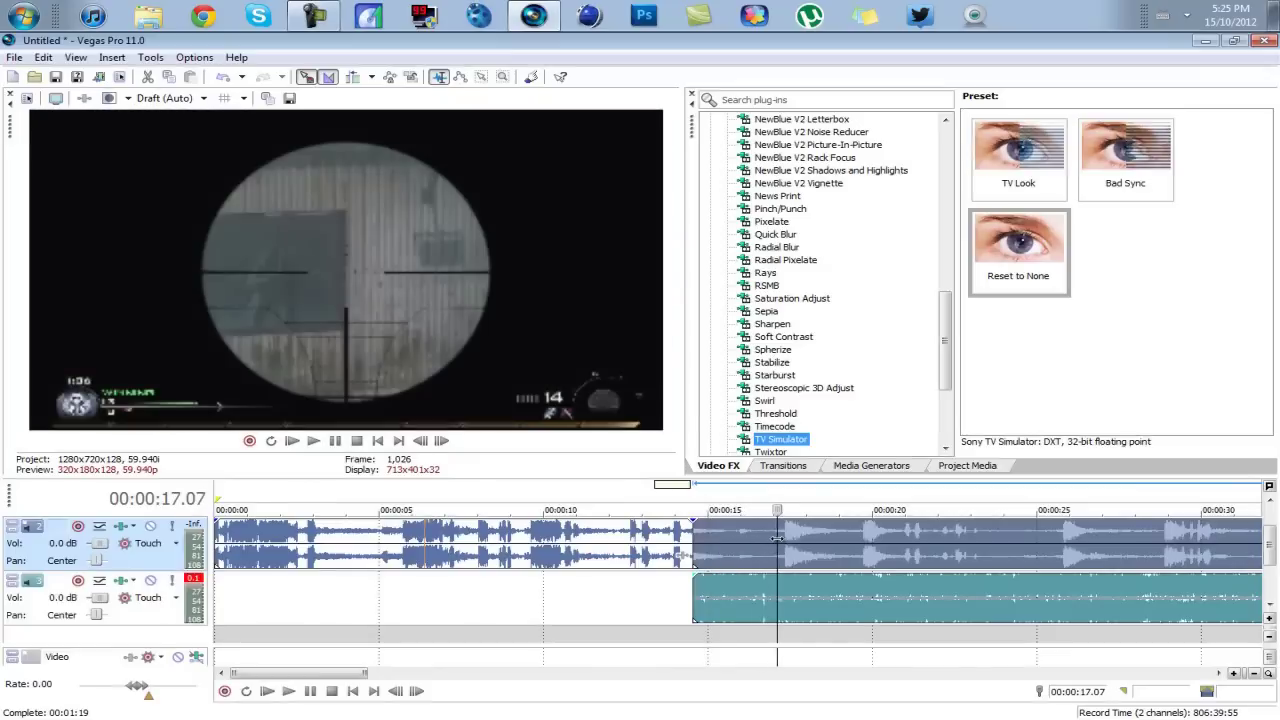
# - Select the wireframe overlay clip at 35.18 and nudge it slightly to the right
pyautogui.scroll(3, 783, 545)
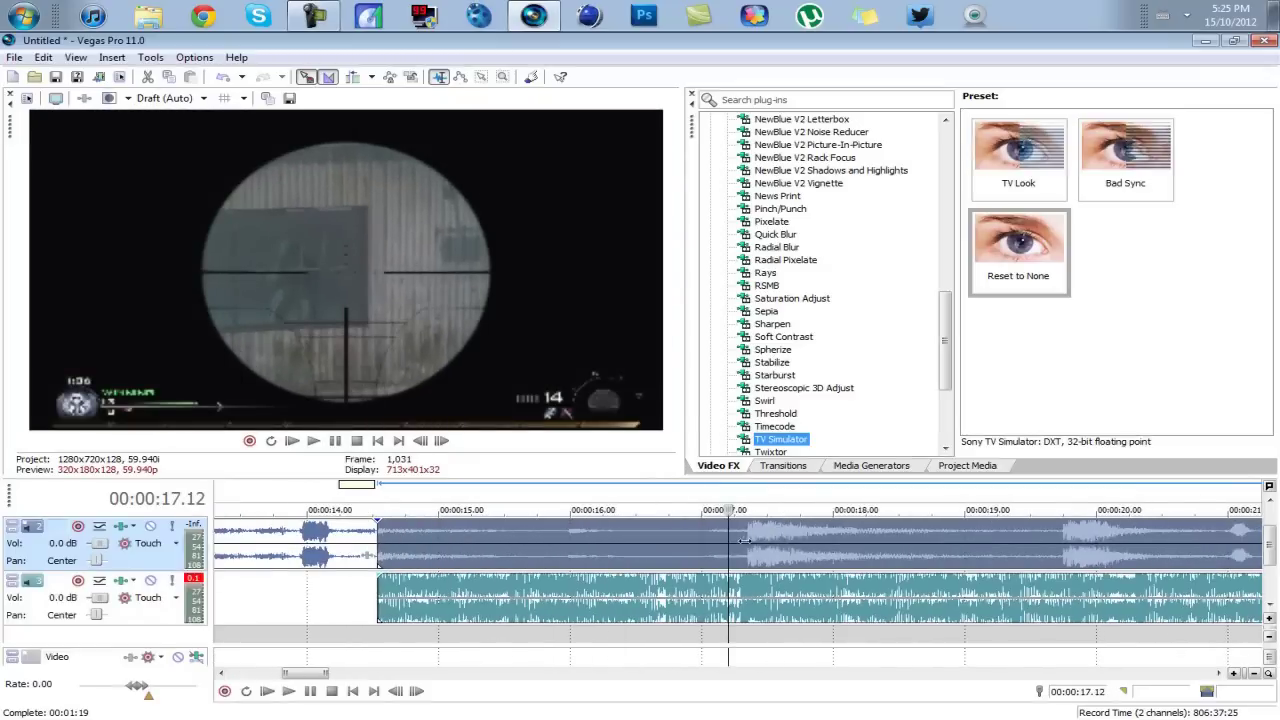
pyautogui.scroll(2, 731, 538)
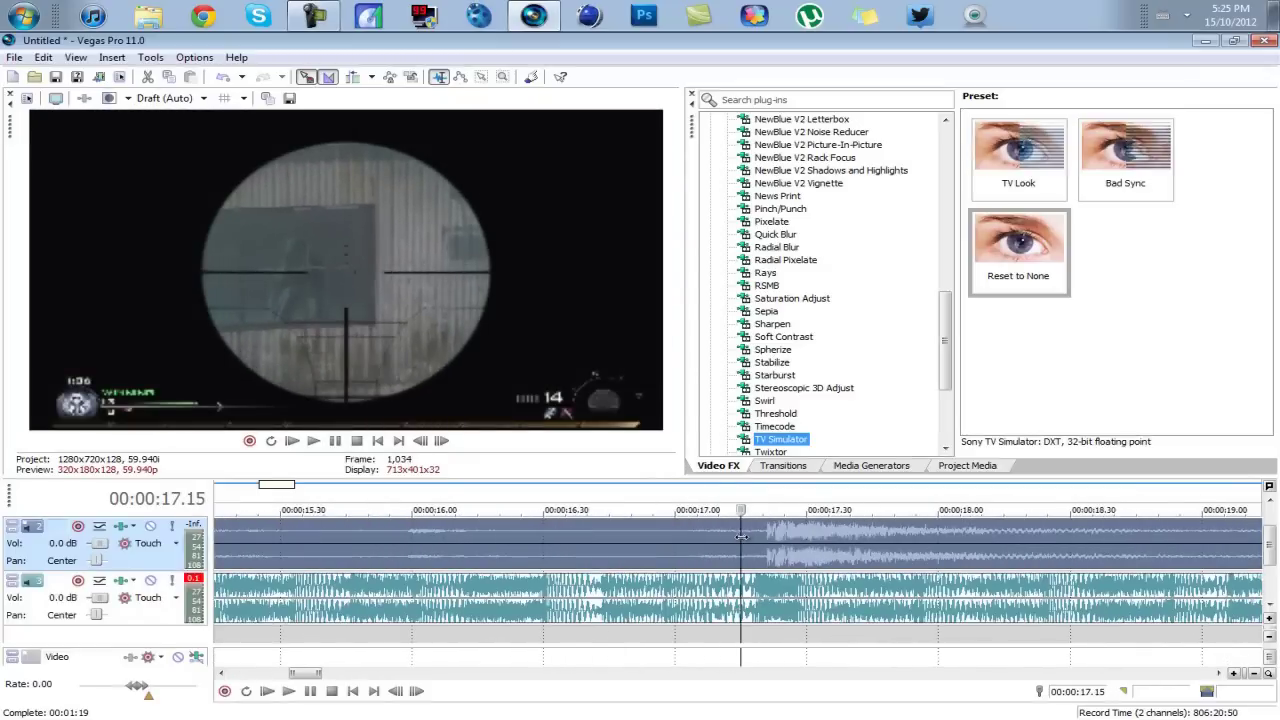
pyautogui.scroll(-2, 653, 547)
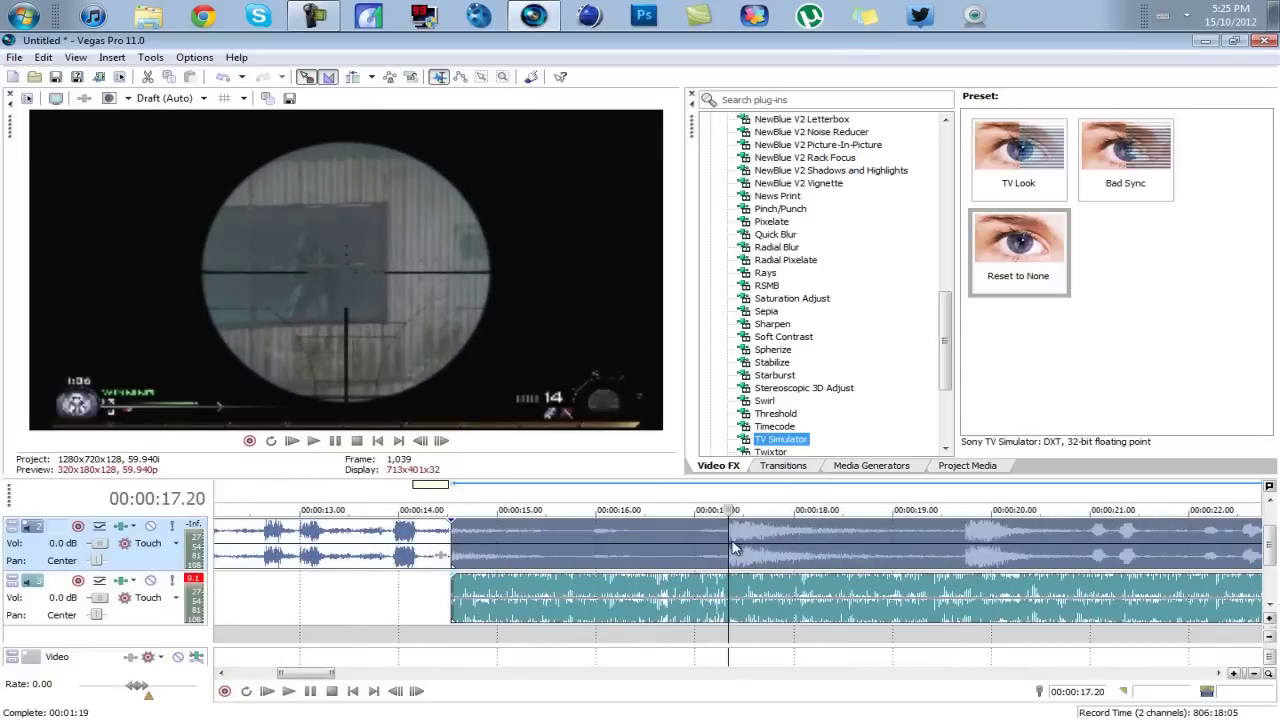
pyautogui.scroll(-2, 653, 547)
pyautogui.scroll(1, 653, 547)
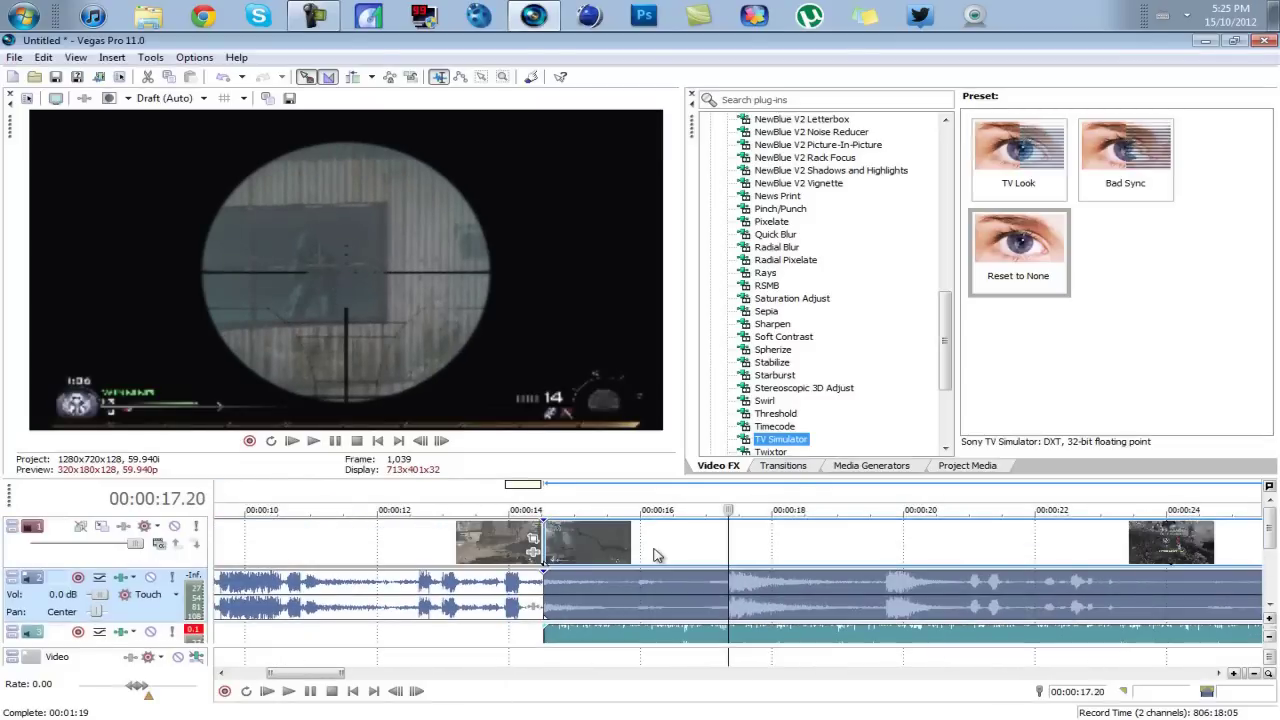
pyautogui.click(652, 550)
pyautogui.scroll(-1, 653, 548)
pyautogui.scroll(-1, 653, 548)
pyautogui.scroll(-2, 653, 547)
pyautogui.click(793, 545)
pyautogui.scroll(2, 767, 544)
pyautogui.moveTo(798, 544); pyautogui.dragTo(831, 544)
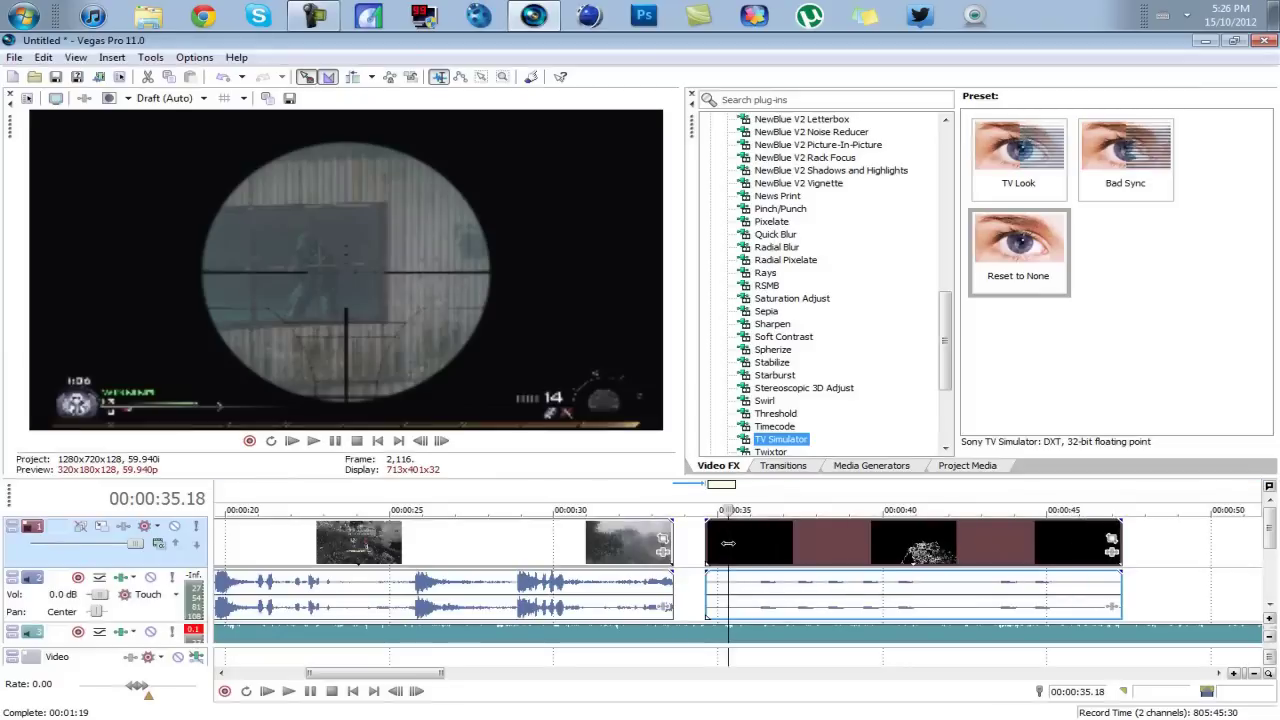
# - Scrub and step frame by frame to find where the overlay turns black
pyautogui.click(738, 541)
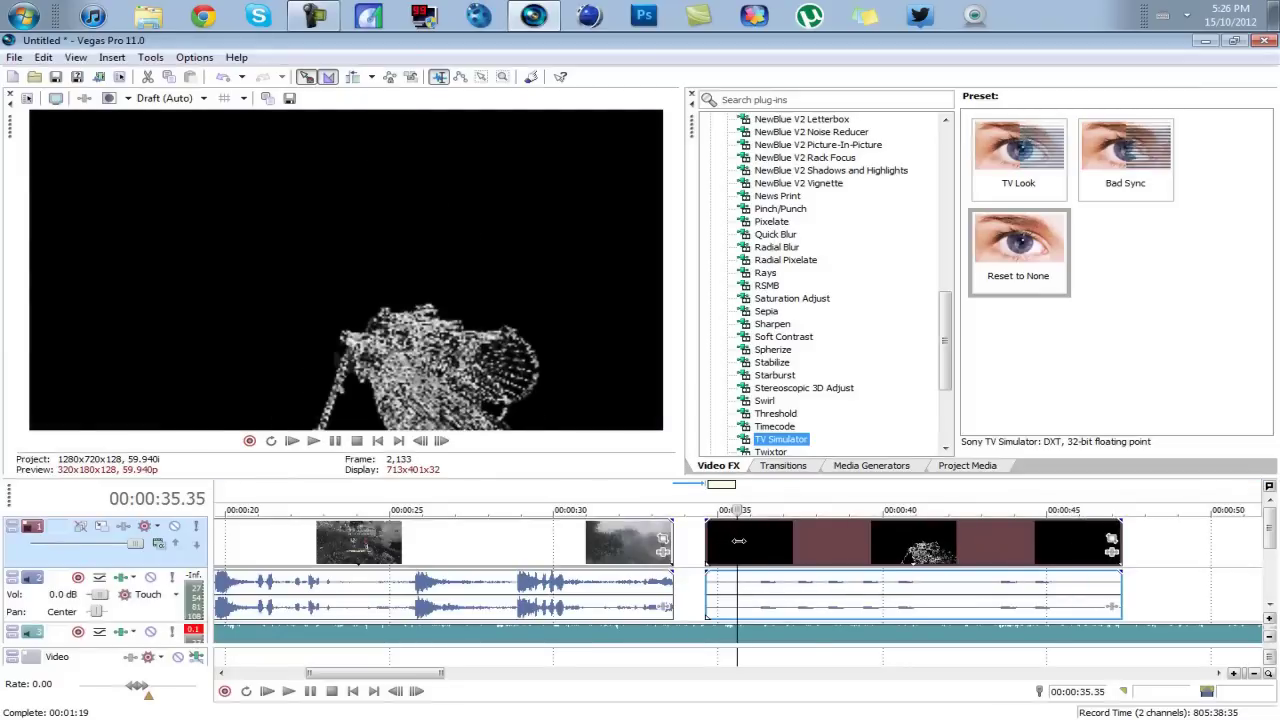
pyautogui.moveTo(738, 541)
pyautogui.mouseDown()
pyautogui.moveTo(725, 541)
pyautogui.moveTo(757, 541)
pyautogui.mouseUp()
pyautogui.scroll(3, 757, 541)
pyautogui.scroll(2, 754, 541)
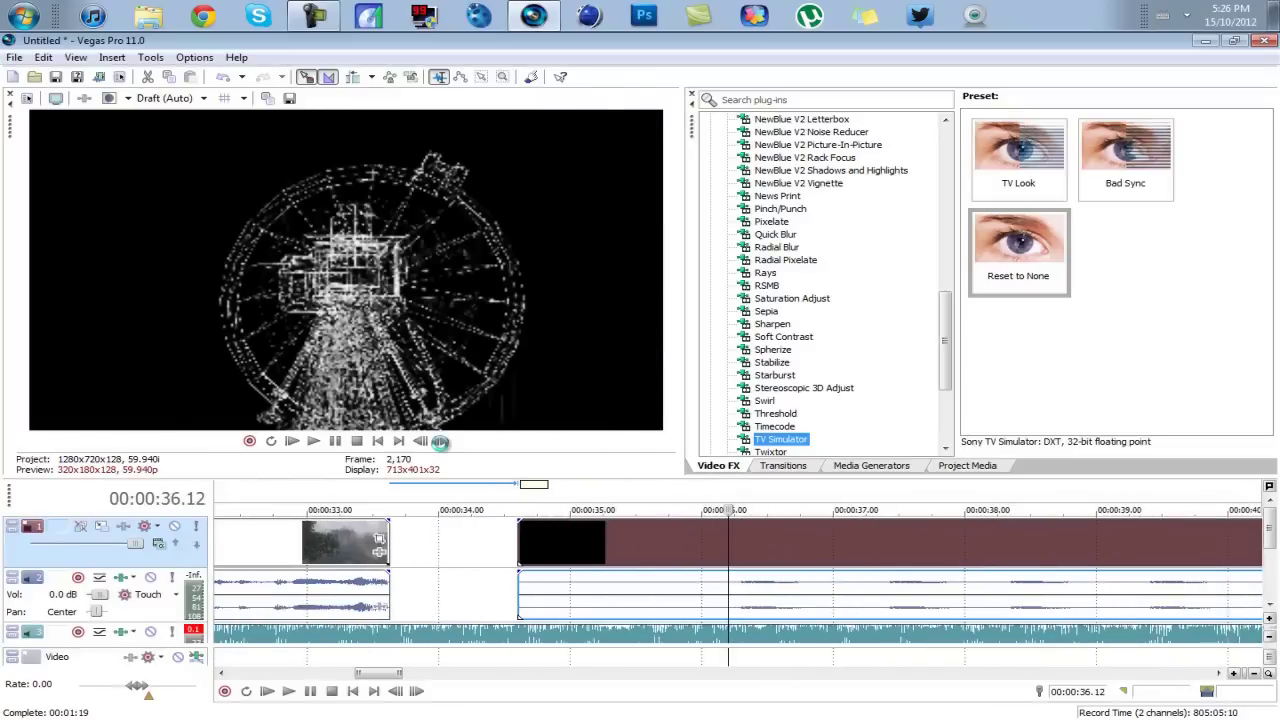
pyautogui.click(441, 442)
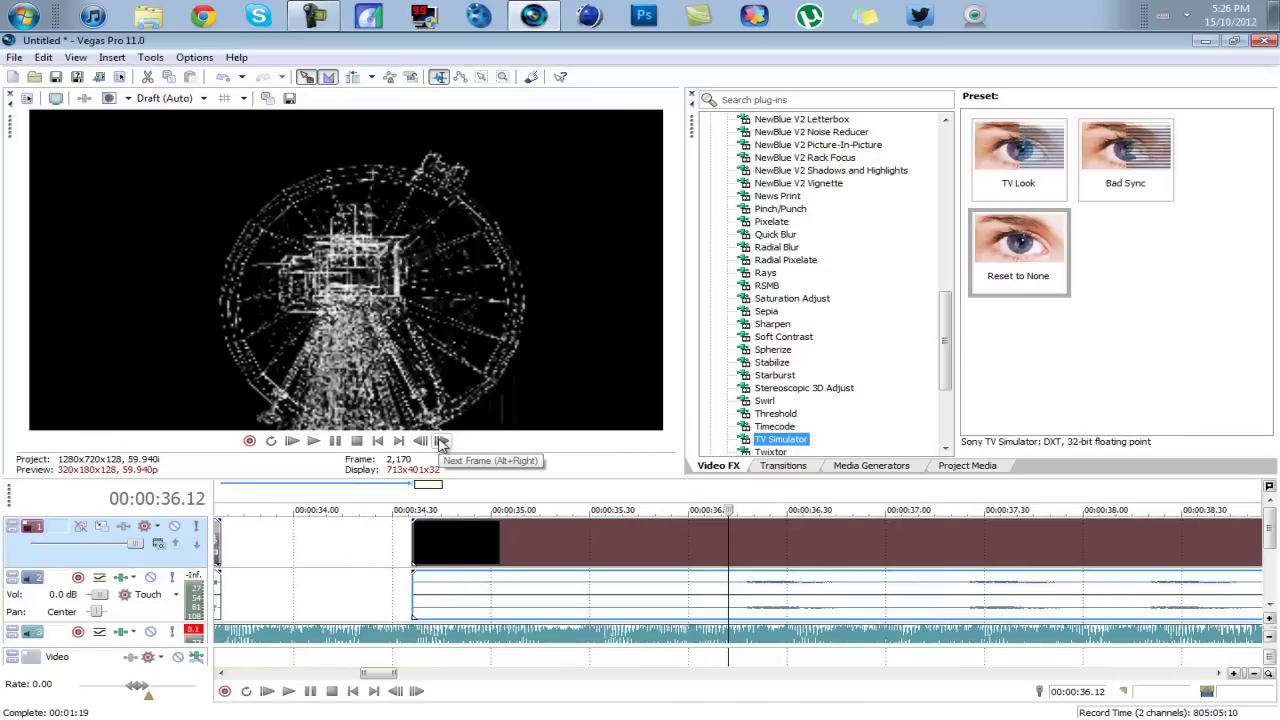
pyautogui.click(441, 442)
pyautogui.click(420, 441)
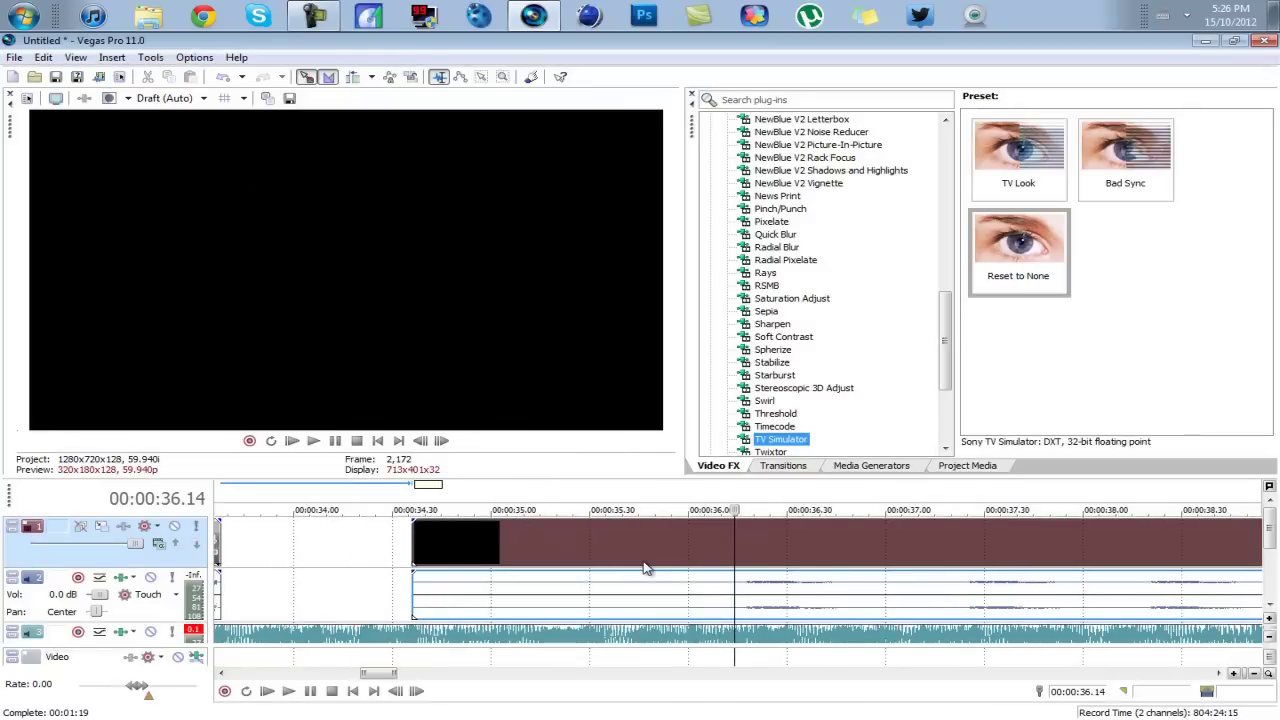
# - Split the overlay at 36.14, deleting the black tail and the clip's audio
pyautogui.press('s')
pyautogui.press('Delete')
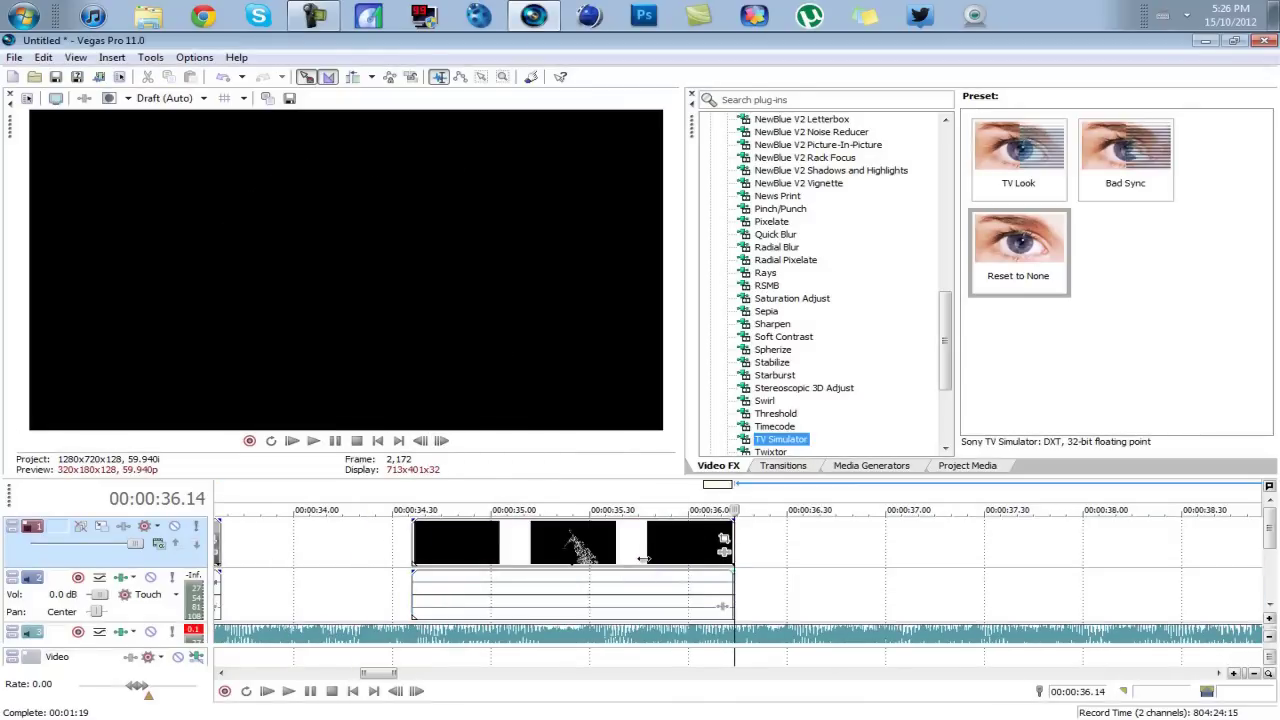
pyautogui.click(624, 561)
pyautogui.click(598, 586)
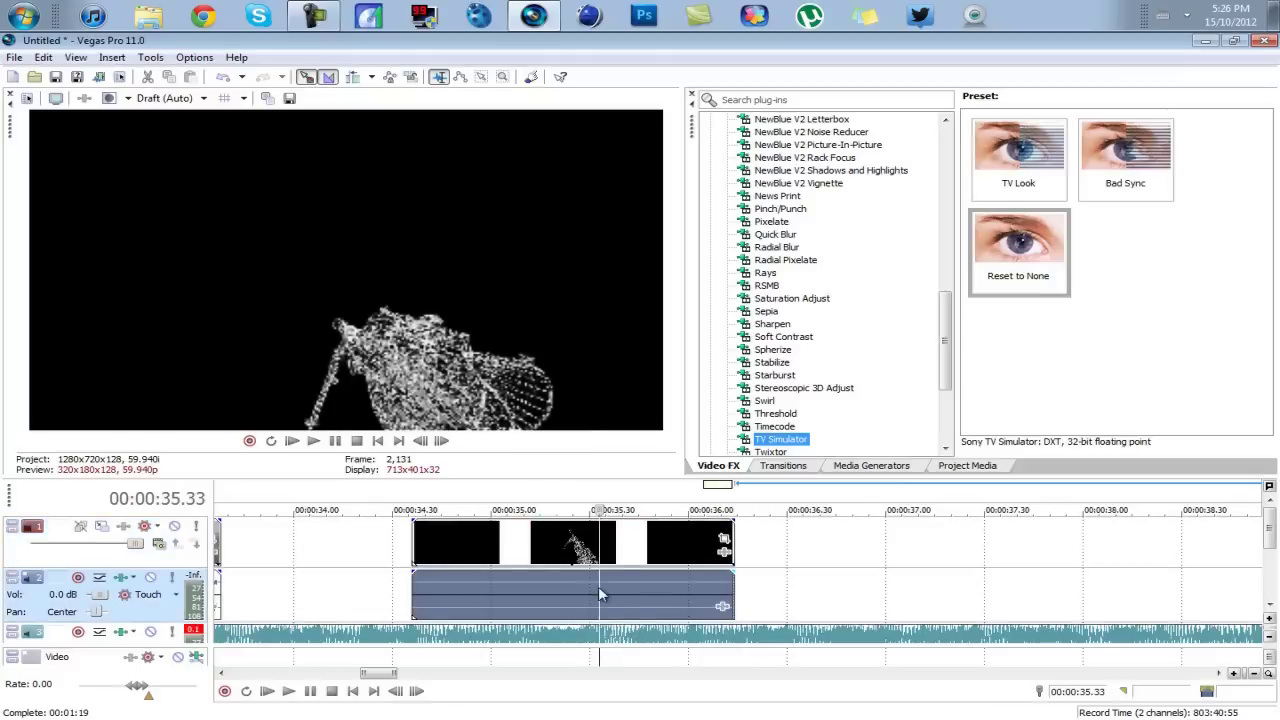
pyautogui.press('Delete')
# - Return to the earlier gameplay clips and scrub from 15.31 toward the scope-in moment
pyautogui.scroll(-5, 490, 597)
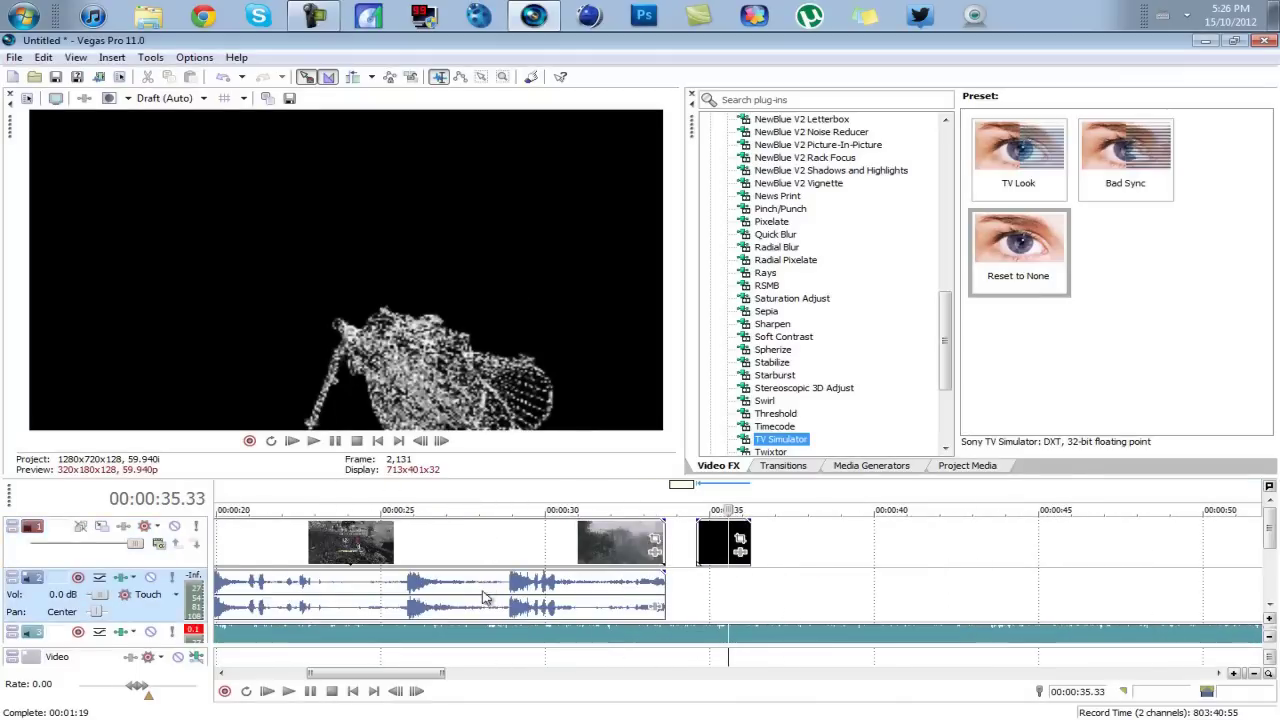
pyautogui.click(288, 568)
pyautogui.click(252, 567)
pyautogui.scroll(3, 258, 567)
pyautogui.scroll(-1, 300, 565)
pyautogui.click(462, 537)
pyautogui.moveTo(462, 537); pyautogui.dragTo(548, 546)
# - Zoom in and scrub to the scope-in frame, placing the playhead at 17.12
pyautogui.scroll(2, 548, 546)
pyautogui.scroll(2, 547, 538)
pyautogui.scroll(2, 640, 545)
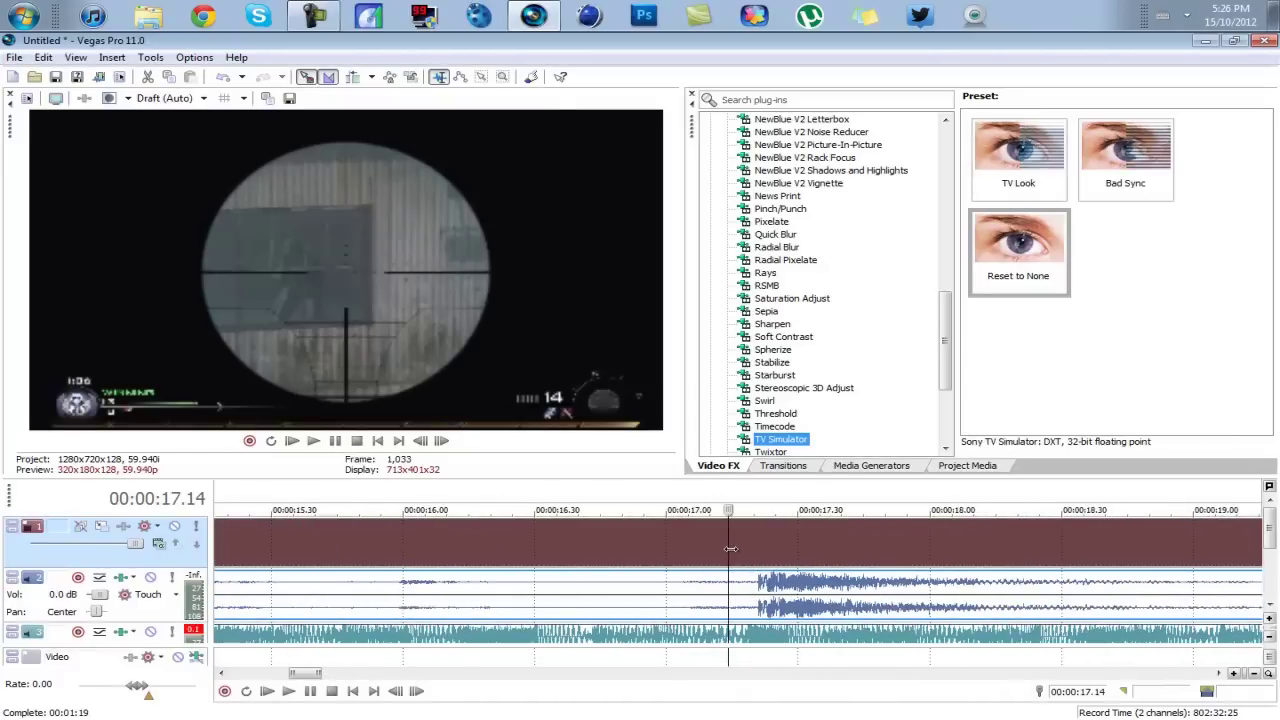
pyautogui.scroll(1, 725, 548)
pyautogui.moveTo(728, 548); pyautogui.dragTo(760, 550)
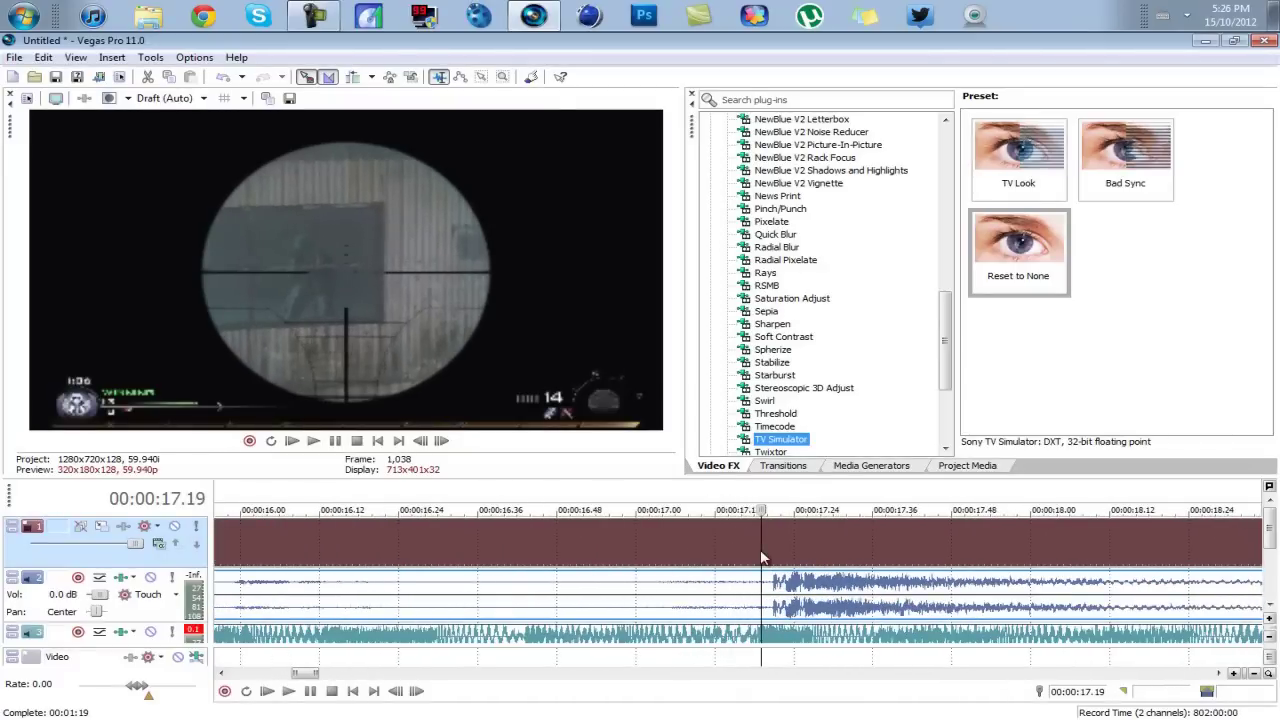
pyautogui.click(717, 550)
# - Slide the later events left to close the gap, aligning at about 17.02
pyautogui.scroll(-2, 717, 550)
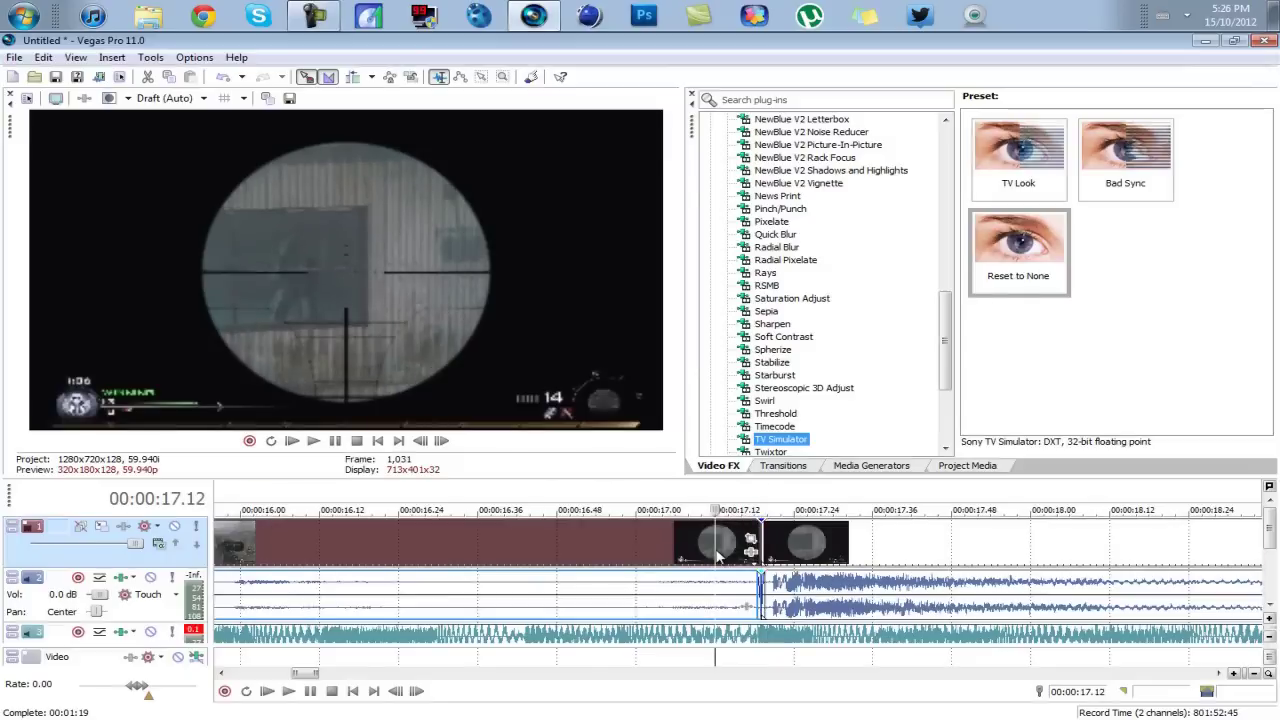
pyautogui.scroll(-1, 740, 550)
pyautogui.scroll(-2, 780, 550)
pyautogui.scroll(-1, 815, 550)
pyautogui.moveTo(815, 550); pyautogui.dragTo(717, 592)
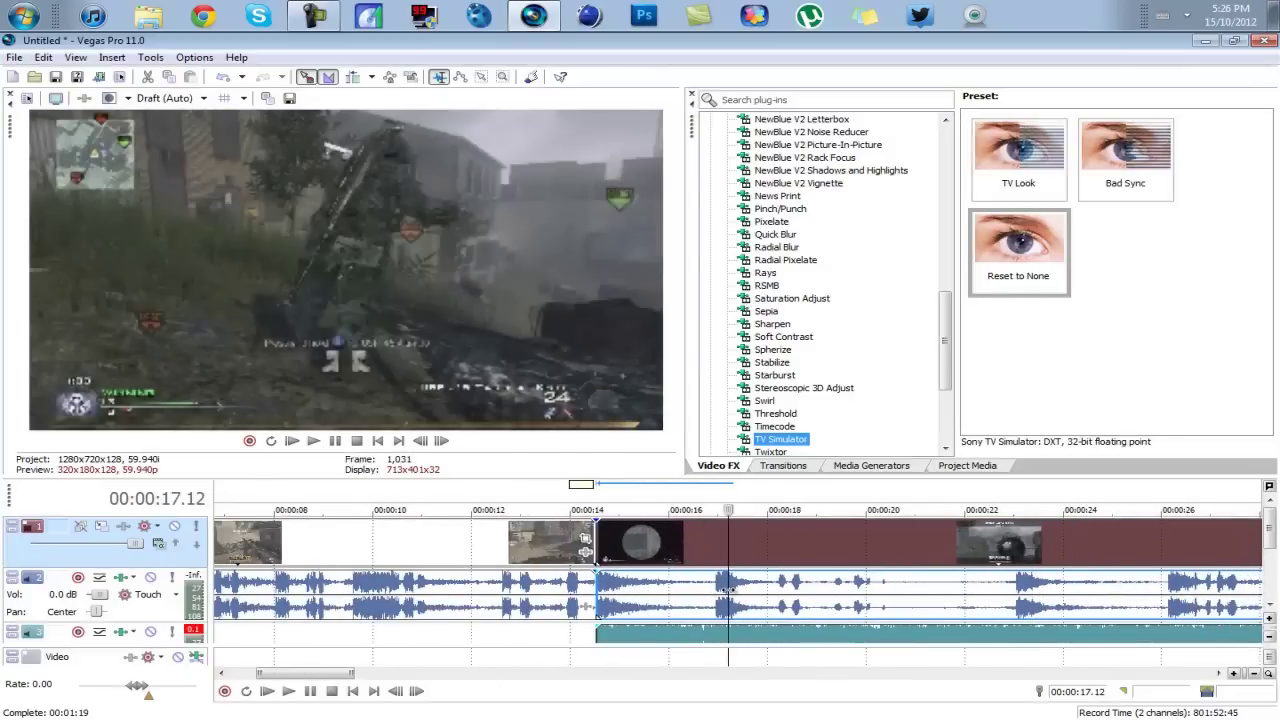
pyautogui.moveTo(729, 590)
pyautogui.mouseDown()
pyautogui.moveTo(716, 590)
pyautogui.moveTo(771, 604)
pyautogui.mouseUp()
pyautogui.scroll(-2, 720, 592)
pyautogui.scroll(1, 771, 604)
pyautogui.scroll(1, 771, 604)
pyautogui.scroll(1, 765, 600)
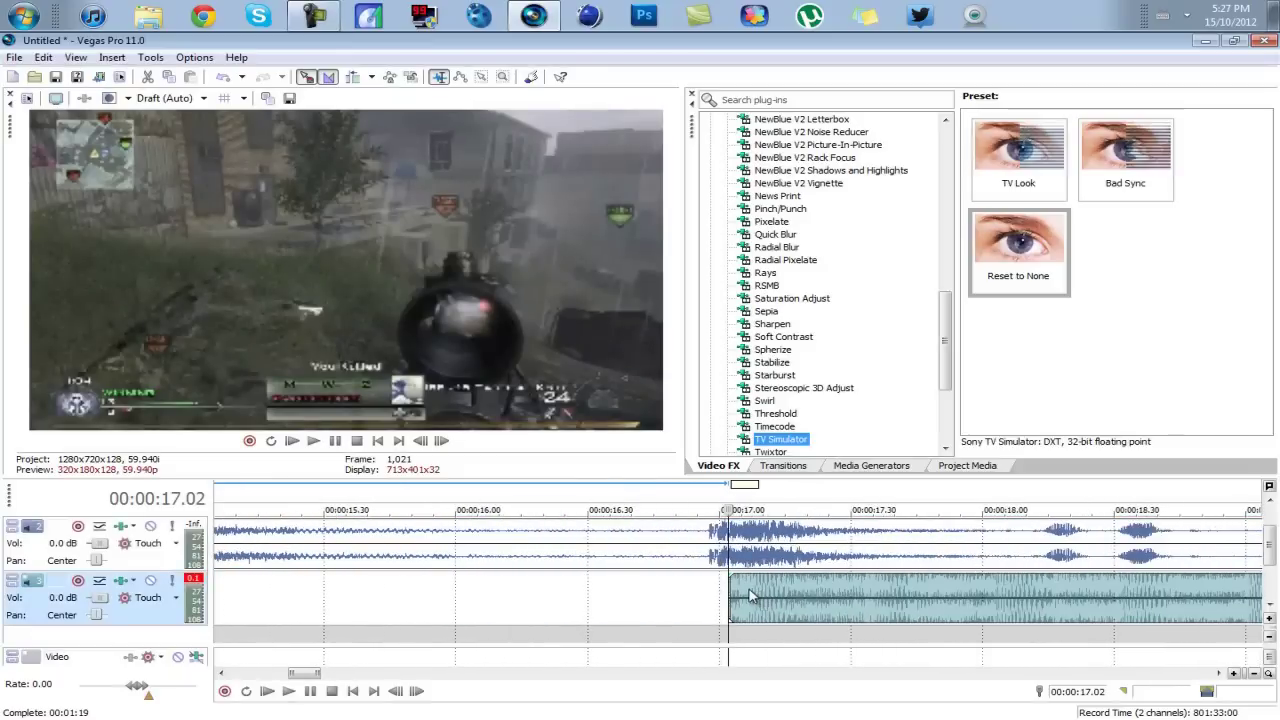
# - Move the music event earlier and extend it to the timeline start
pyautogui.scroll(1, 745, 590)
pyautogui.moveTo(743, 590); pyautogui.dragTo(130, 593)
pyautogui.scroll(-1, 700, 596)
pyautogui.scroll(-1, 700, 596)
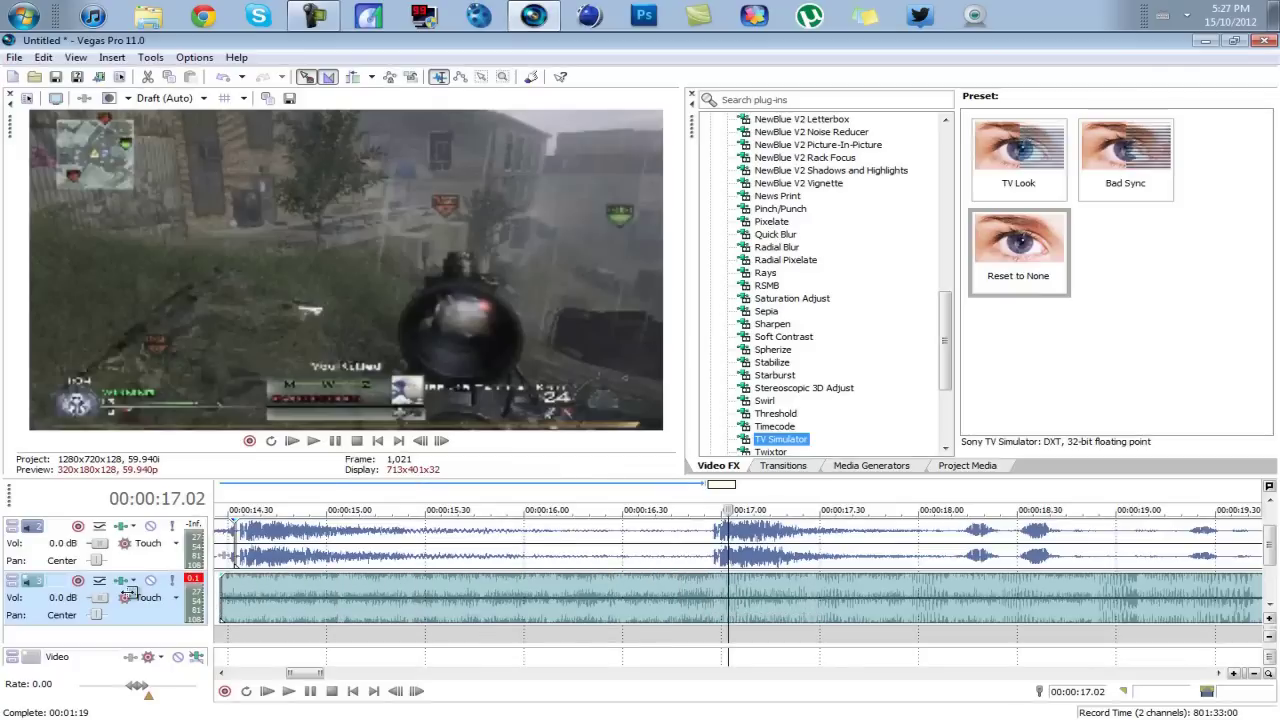
pyautogui.scroll(-2, 364, 604)
pyautogui.scroll(-3, 390, 606)
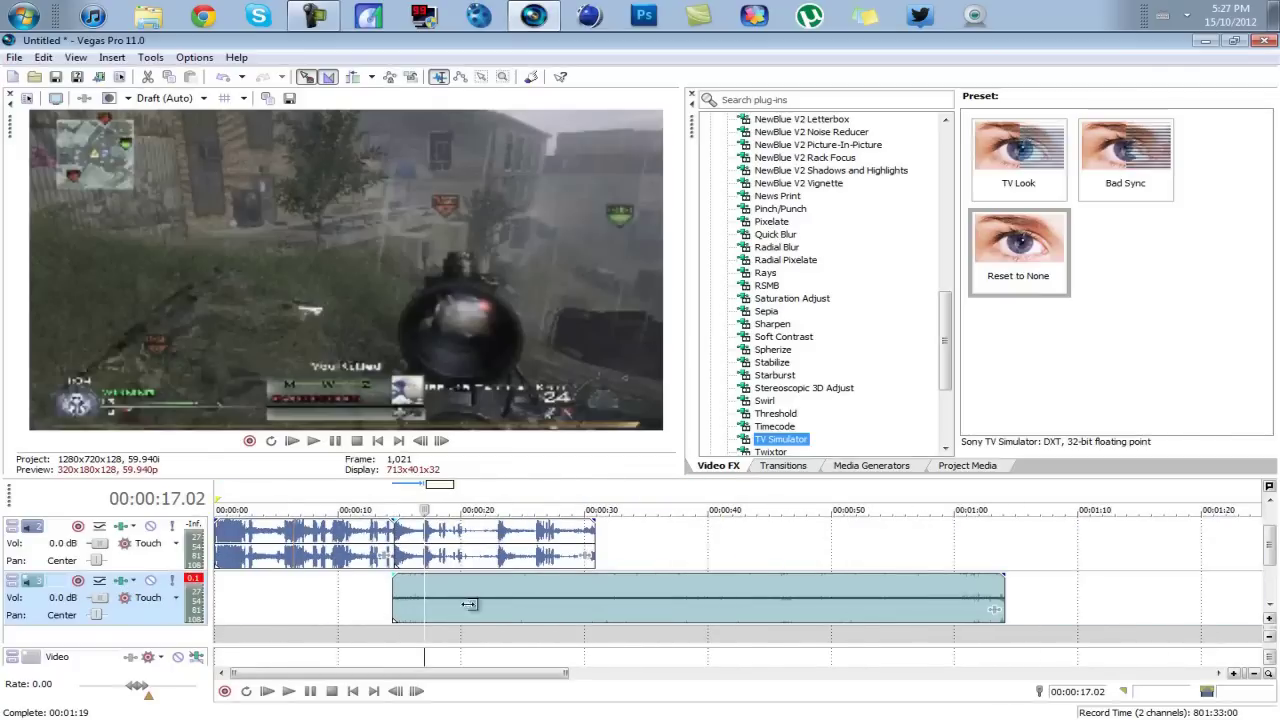
pyautogui.moveTo(397, 607); pyautogui.dragTo(232, 605)
# - Play back the edit from 14.32, then return the playhead to 8.56
pyautogui.click(398, 598)
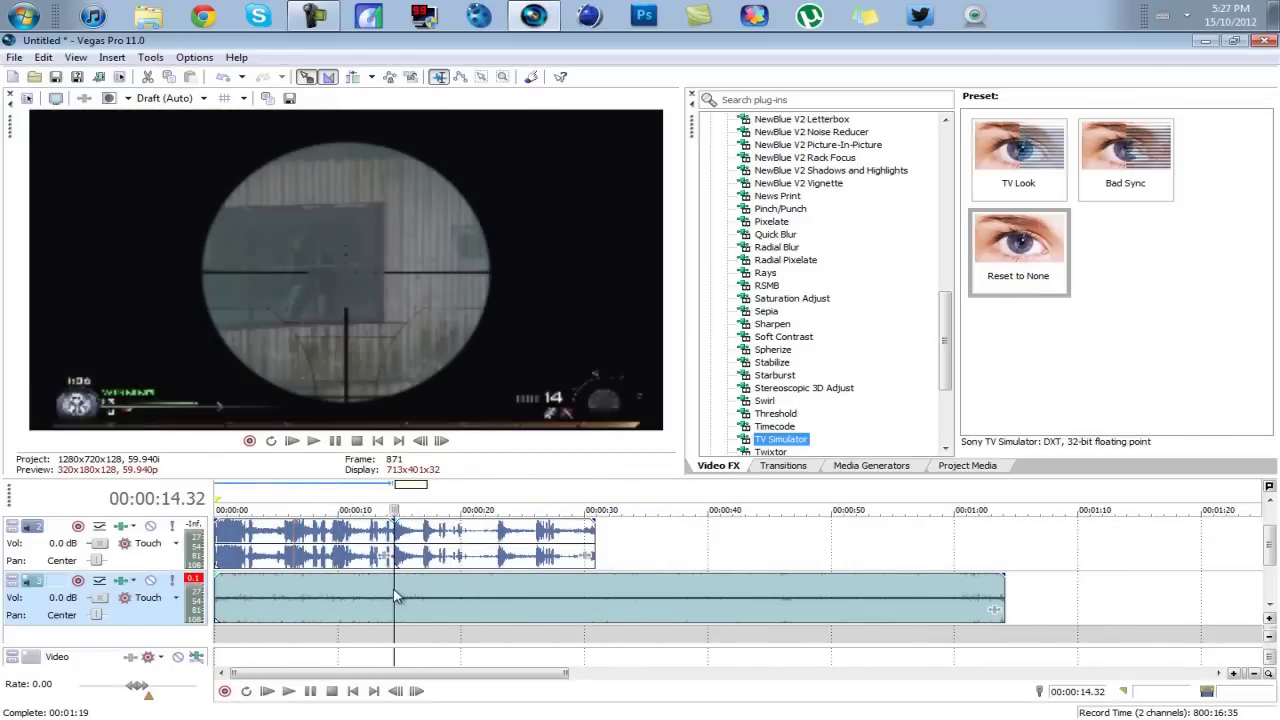
pyautogui.scroll(2, 402, 597)
pyautogui.scroll(-1, 402, 596)
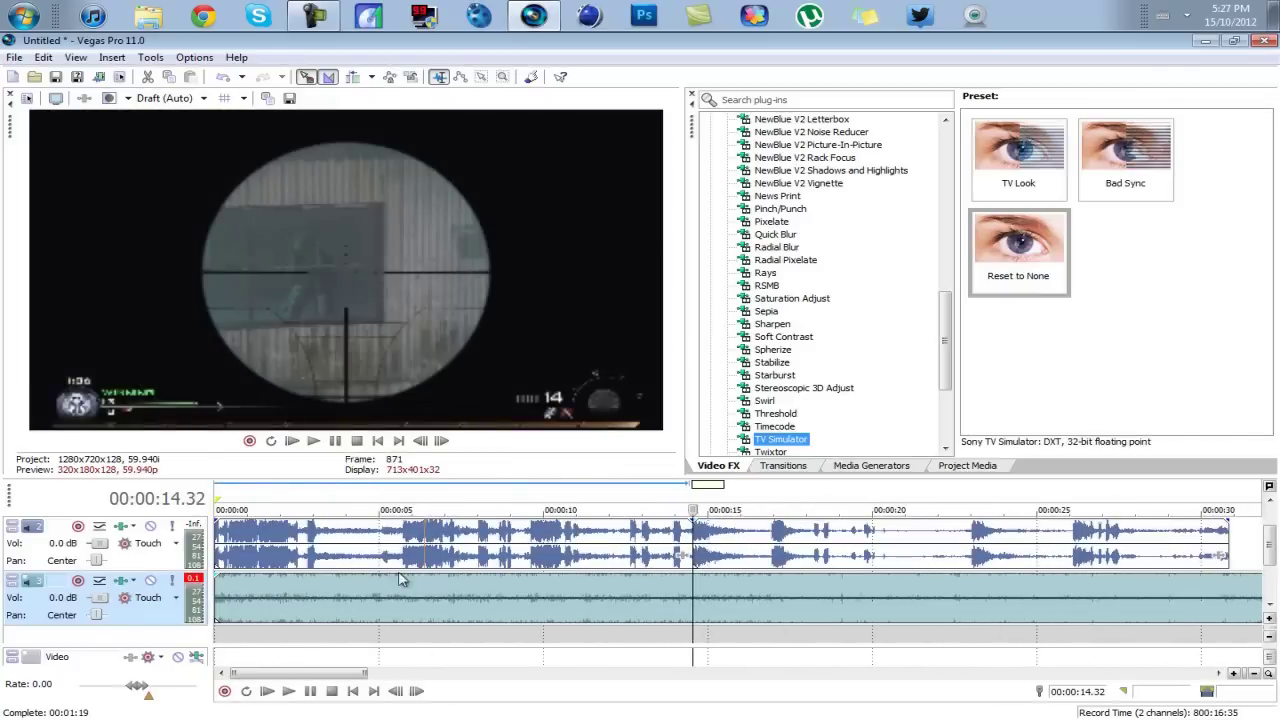
pyautogui.click(313, 441)
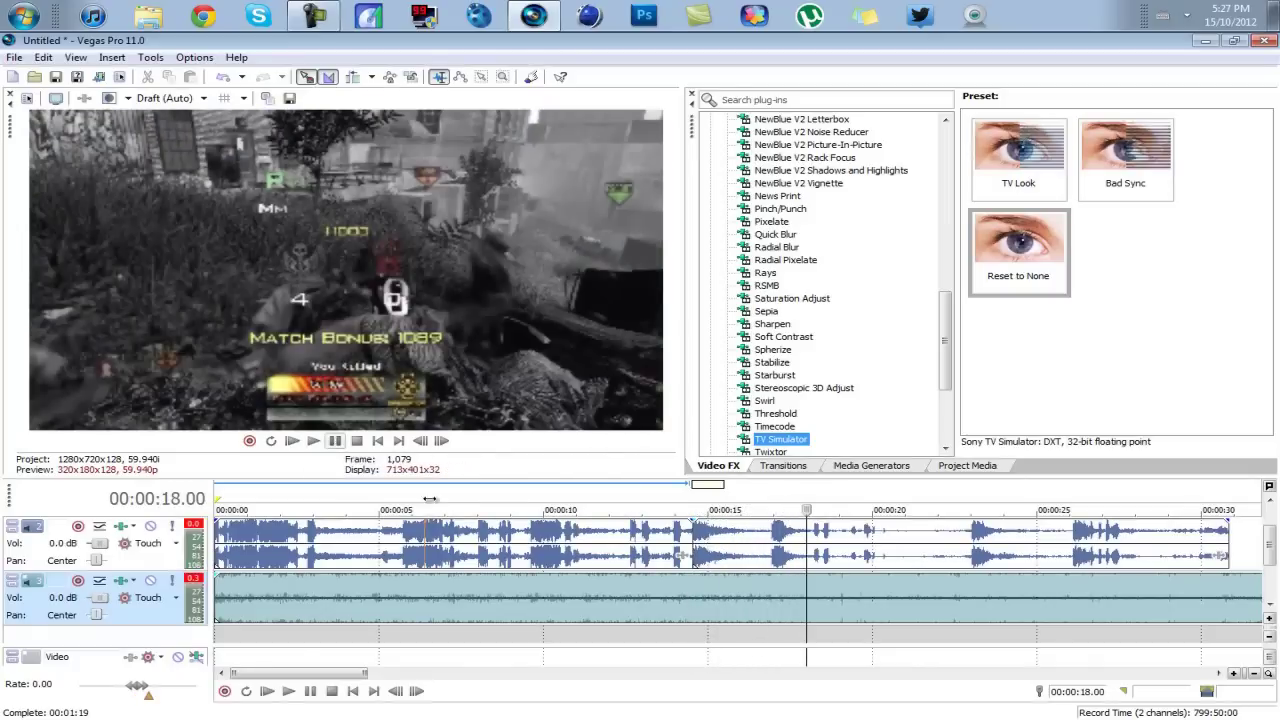
pyautogui.click(508, 549)
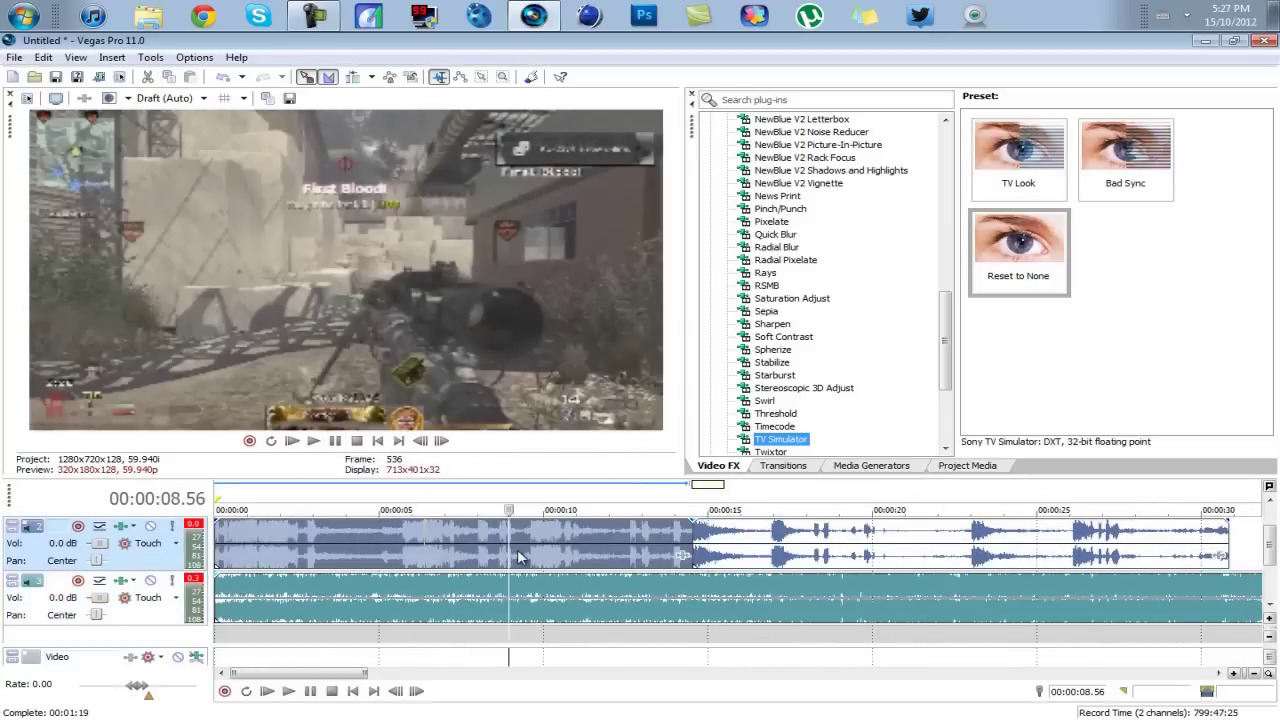
# - Scrub the first clip from 4.31 to 6.21 and preview playback from 5.34
pyautogui.scroll(1, 517, 549)
pyautogui.click(298, 557)
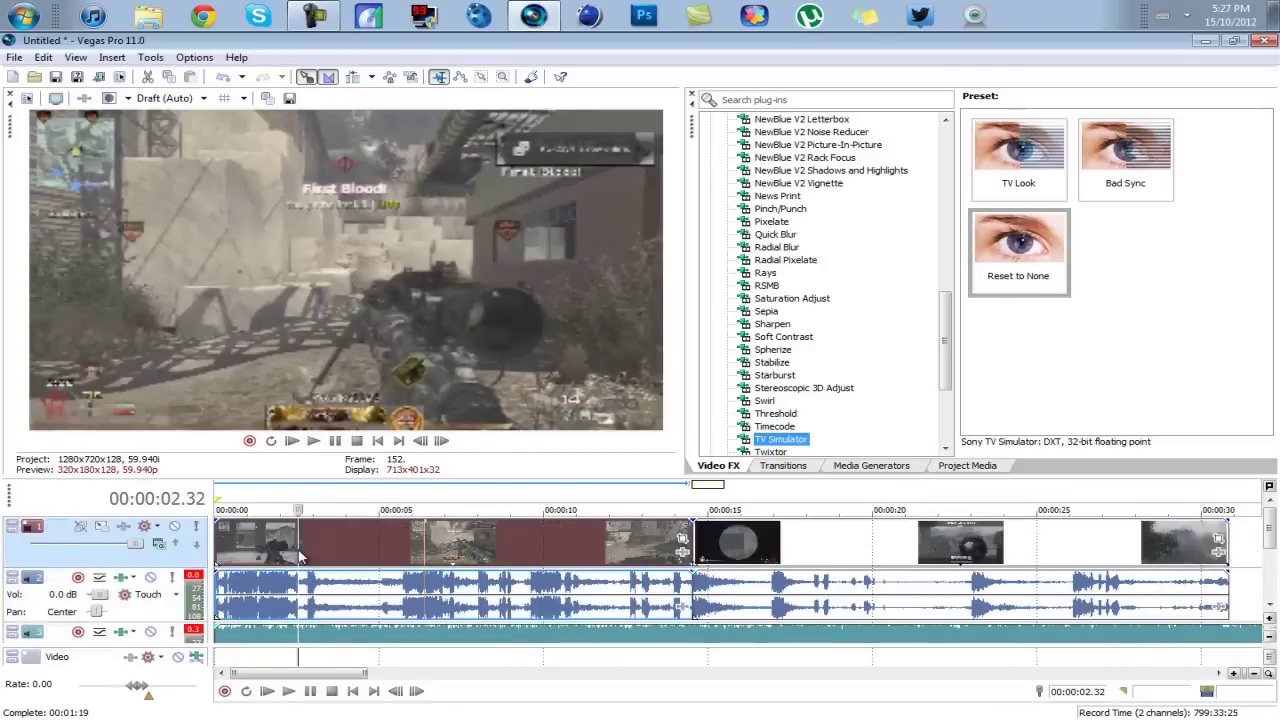
pyautogui.click(363, 548)
pyautogui.moveTo(363, 548); pyautogui.dragTo(423, 551)
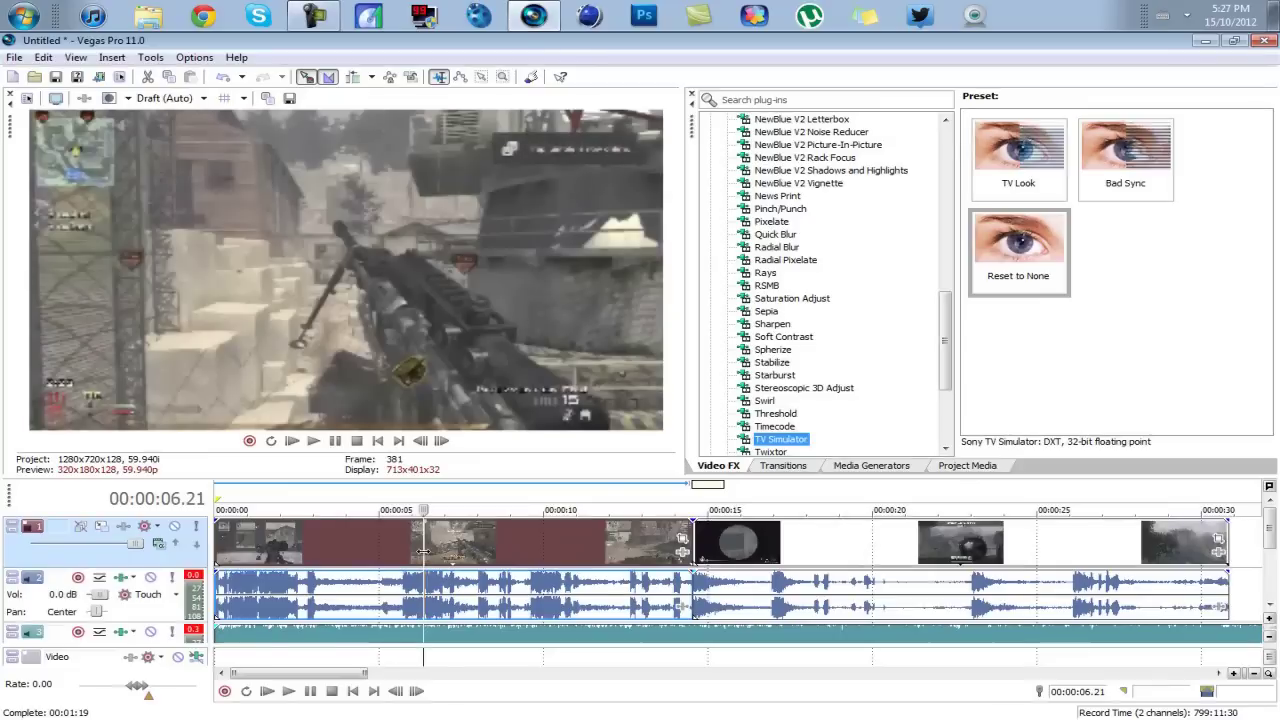
pyautogui.scroll(3, 425, 557)
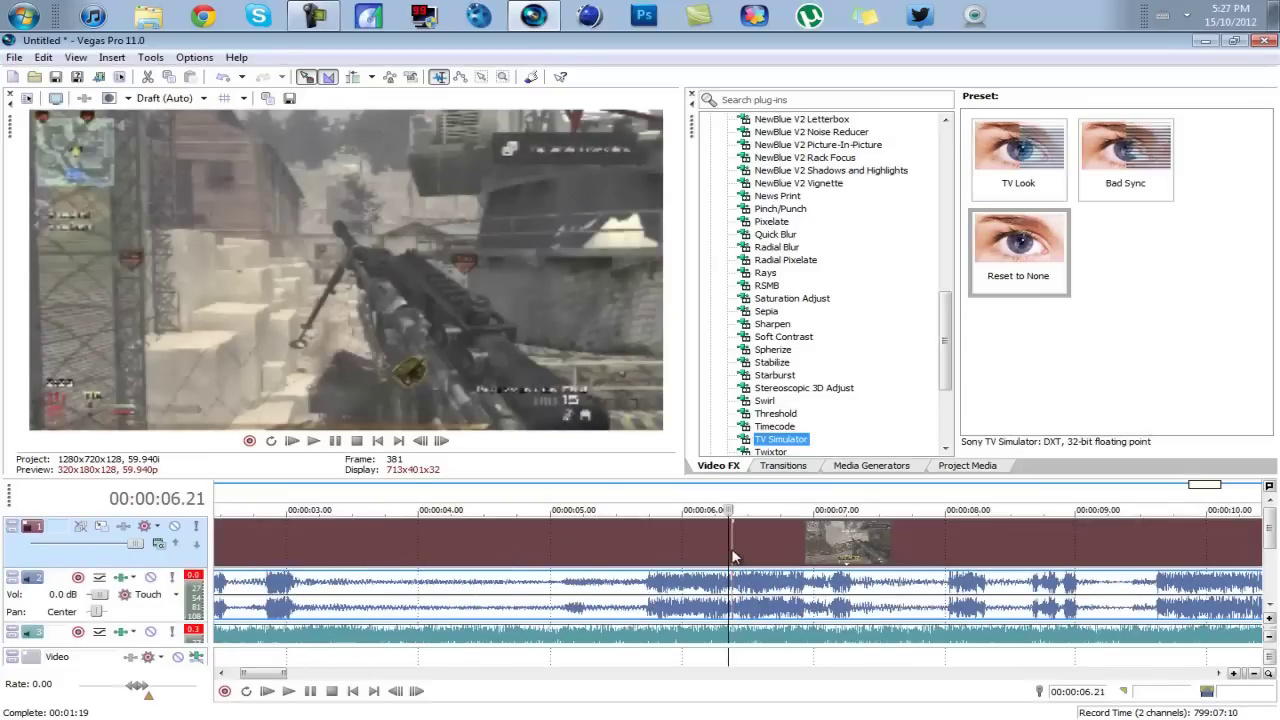
pyautogui.scroll(4, 554, 545)
pyautogui.click(313, 542)
pyautogui.scroll(-4, 321, 546)
pyautogui.click(325, 444)
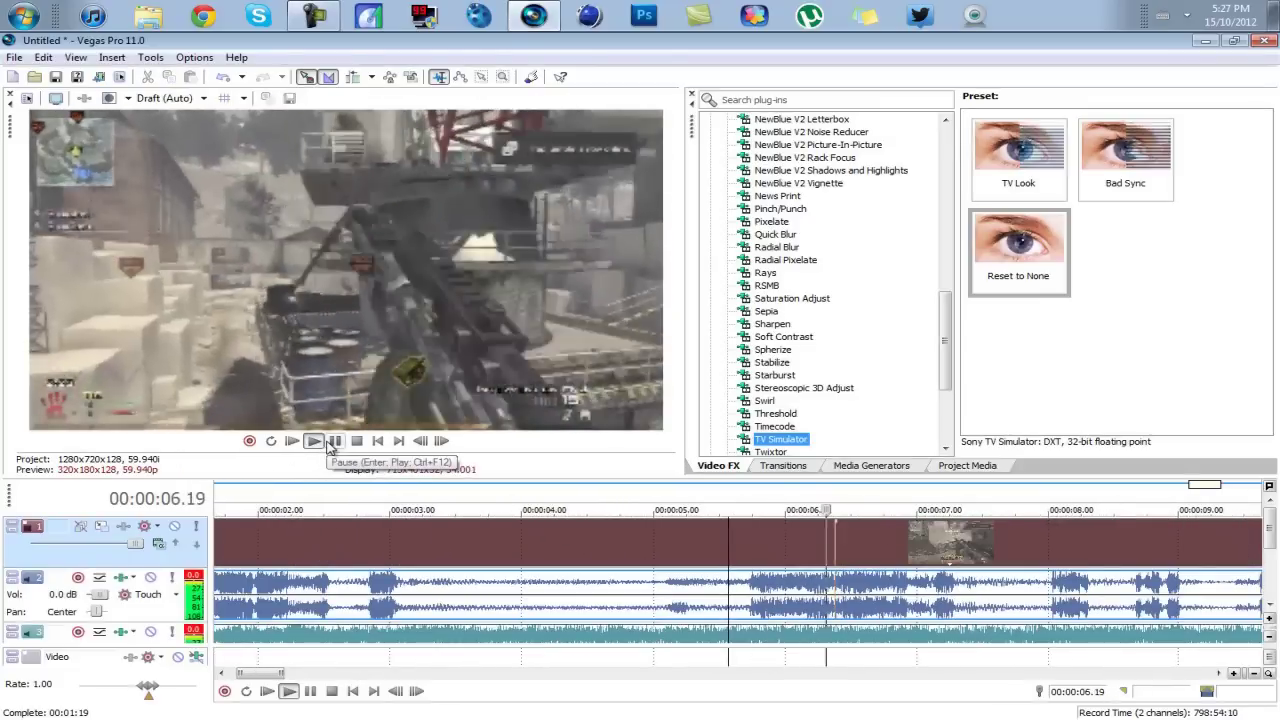
pyautogui.click(330, 445)
# - Delete the first gameplay clip's original audio event
pyautogui.click(833, 541)
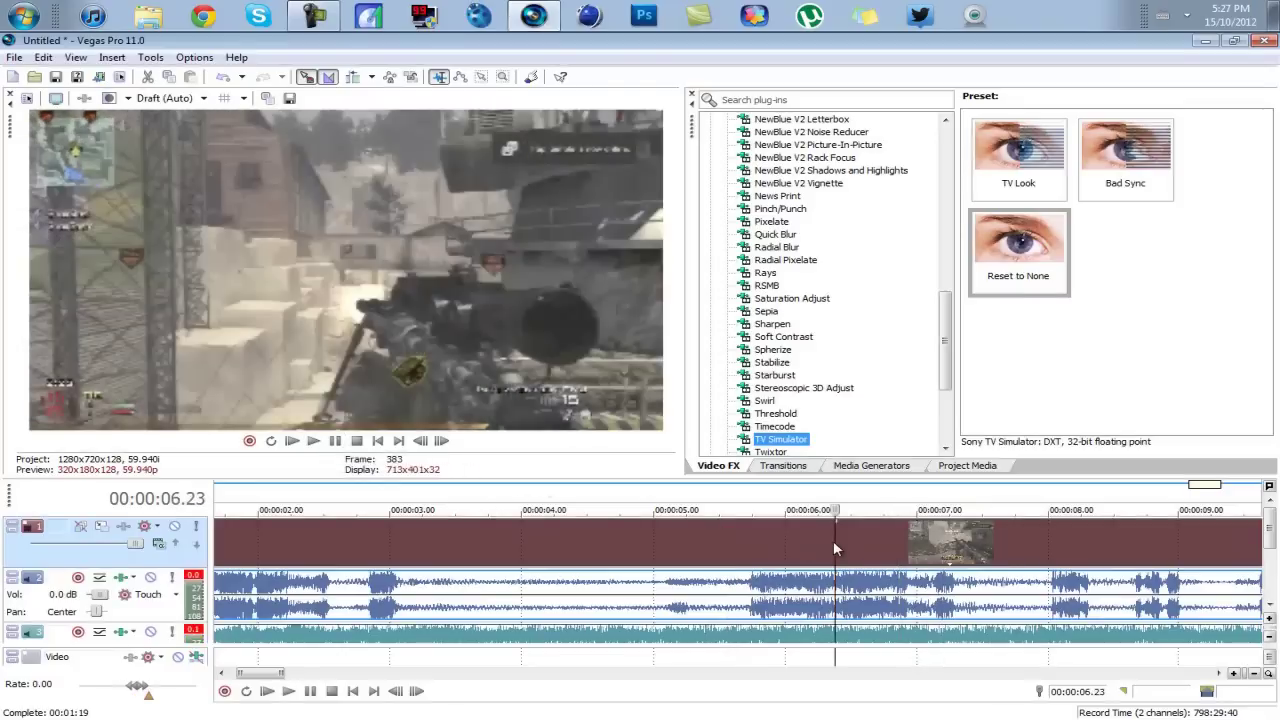
pyautogui.scroll(3, 772, 563)
pyautogui.scroll(3, 772, 563)
pyautogui.scroll(-3, 772, 563)
pyautogui.scroll(-2, 760, 564)
pyautogui.scroll(-3, 743, 565)
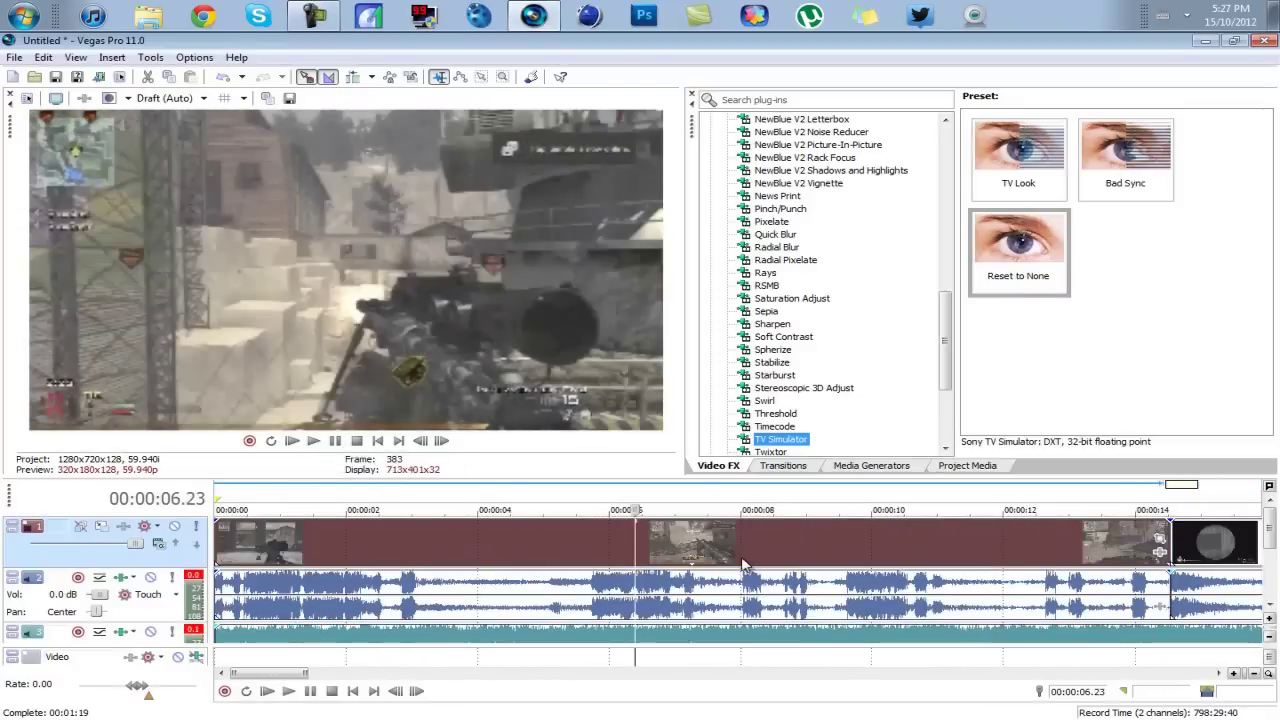
pyautogui.click(640, 592)
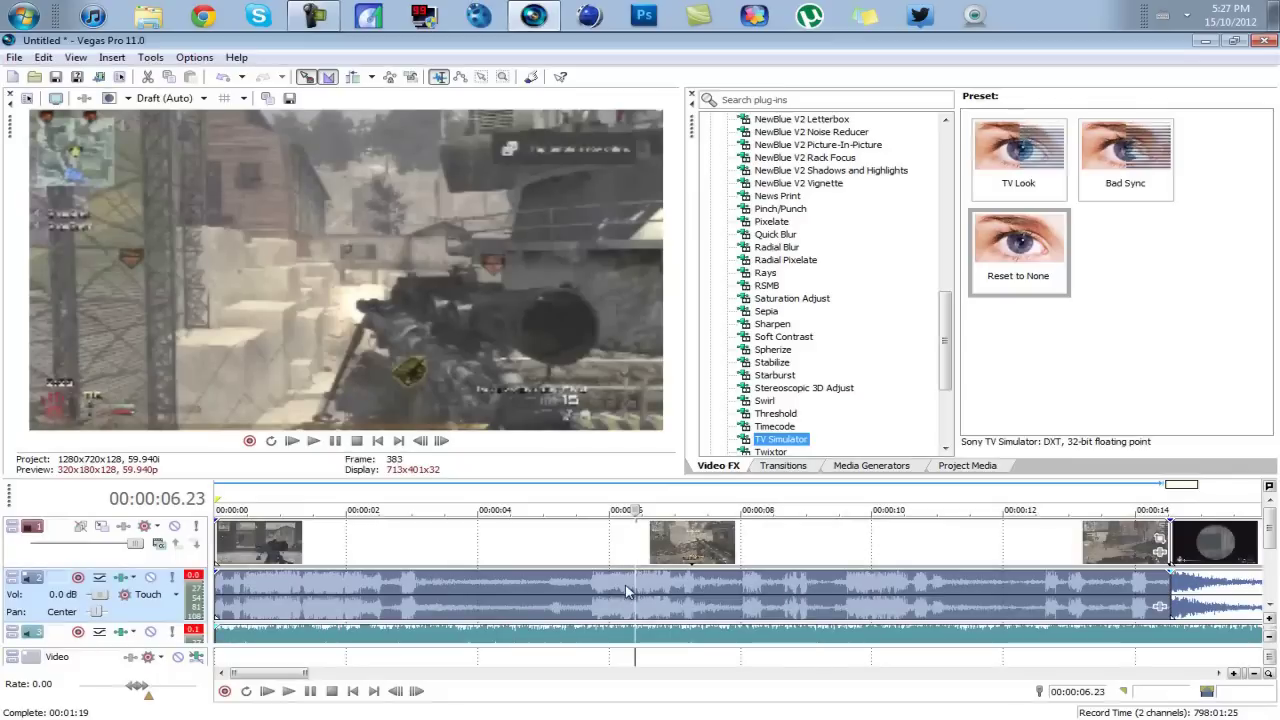
pyautogui.press('Delete')
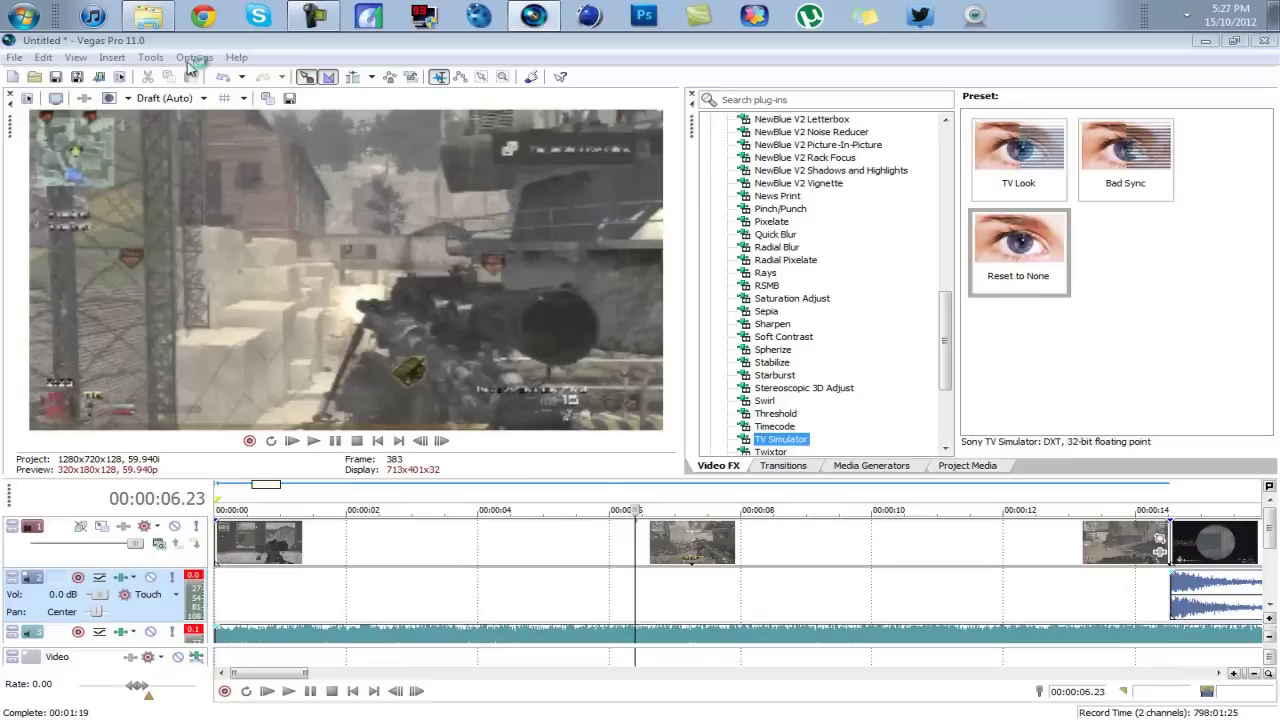
# - Browse in Explorer to CoD > Editing Pack > Sound FX > Gun Sounds > COD Snipers
pyautogui.click(148, 16)
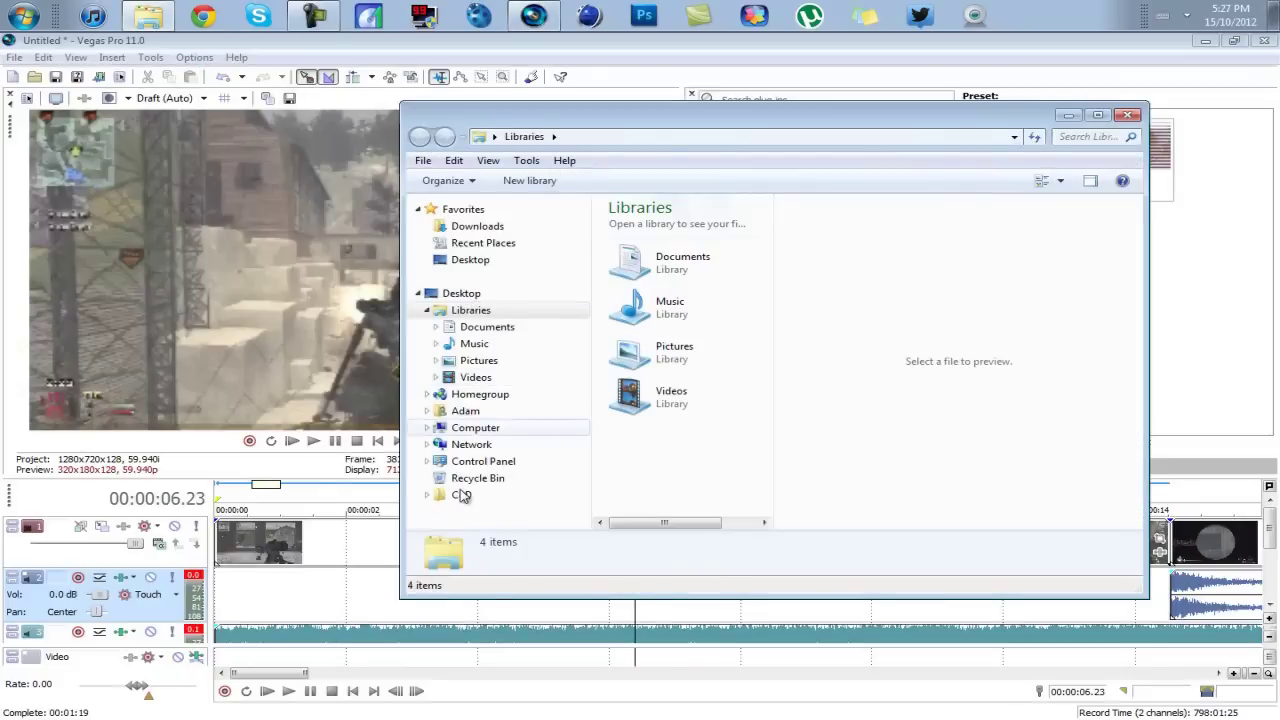
pyautogui.click(461, 495)
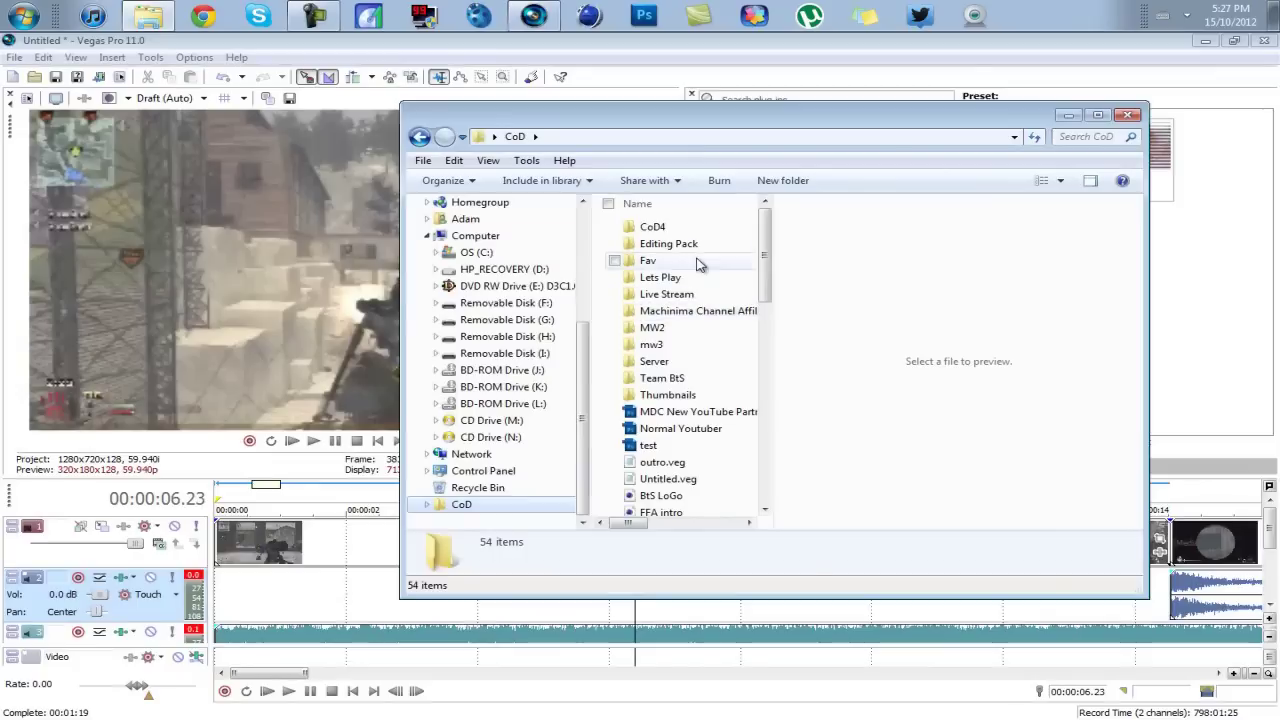
pyautogui.doubleClick(680, 244)
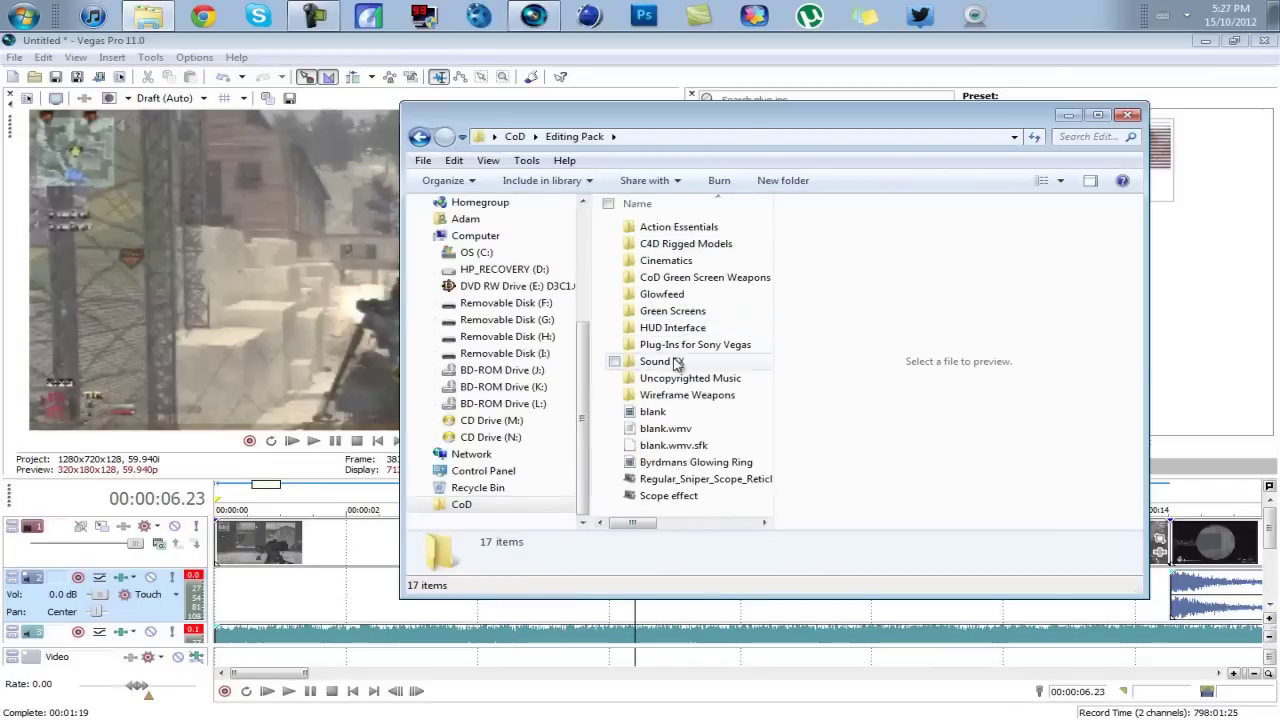
pyautogui.doubleClick(665, 354)
pyautogui.doubleClick(667, 244)
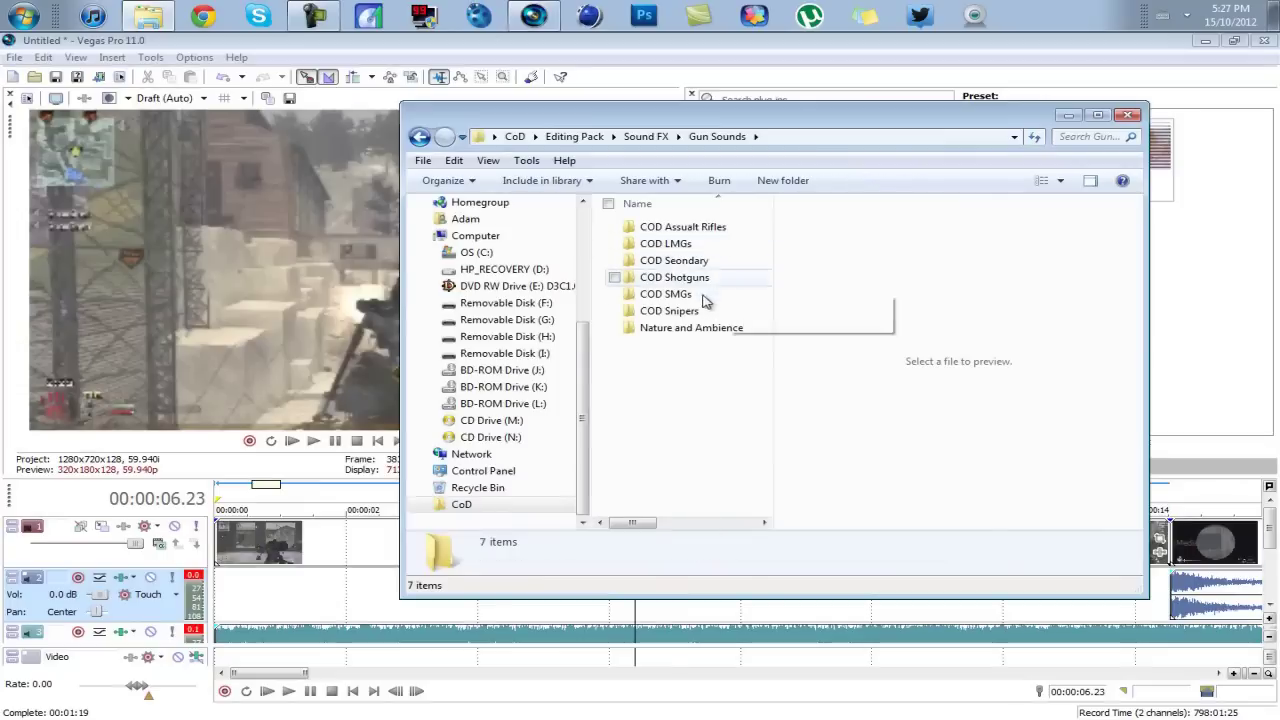
pyautogui.doubleClick(696, 316)
# - Drag the MW2 Intervention sound onto the Vegas audio track near two seconds, then close Explorer
pyautogui.doubleClick(665, 260)
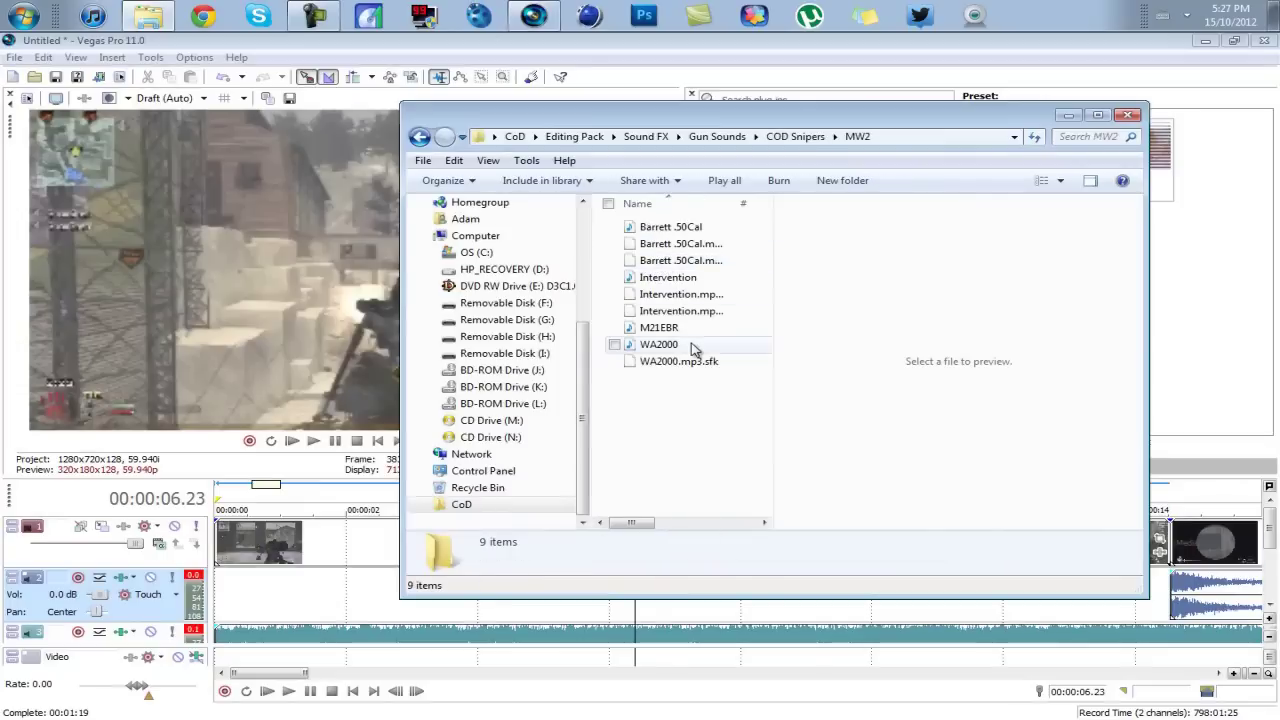
pyautogui.moveTo(668, 277); pyautogui.dragTo(368, 607)
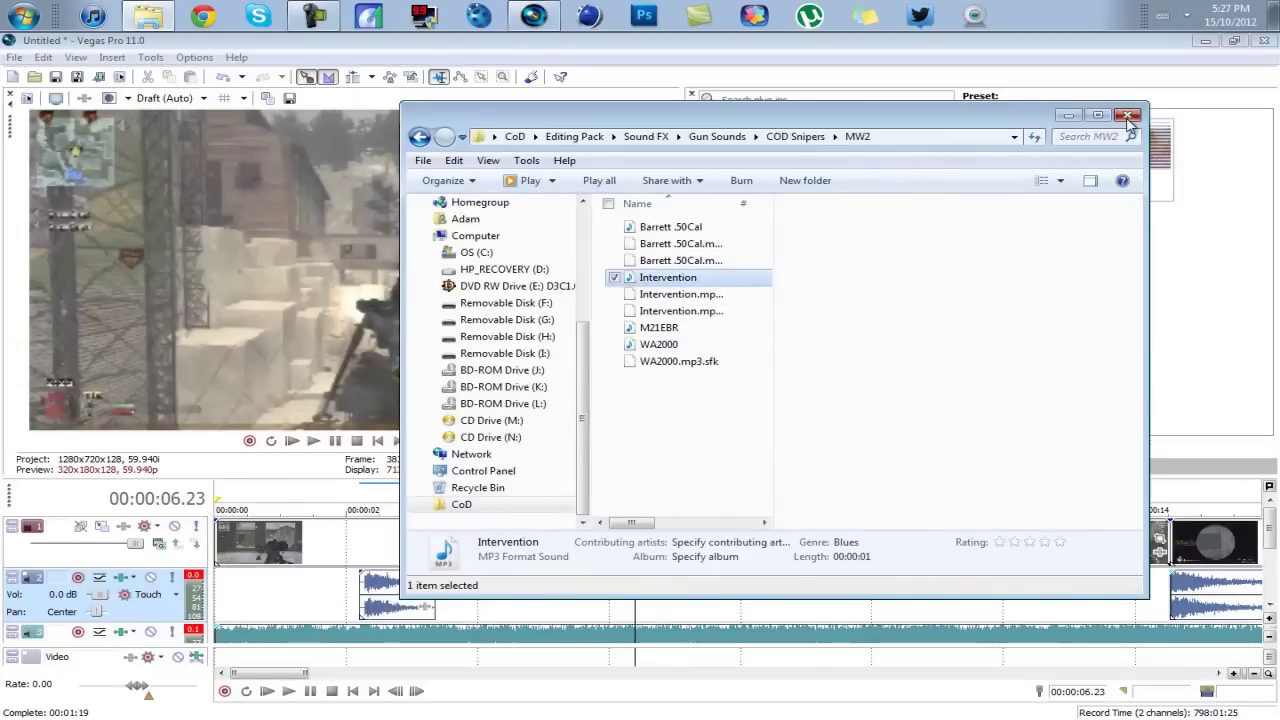
pyautogui.click(1127, 115)
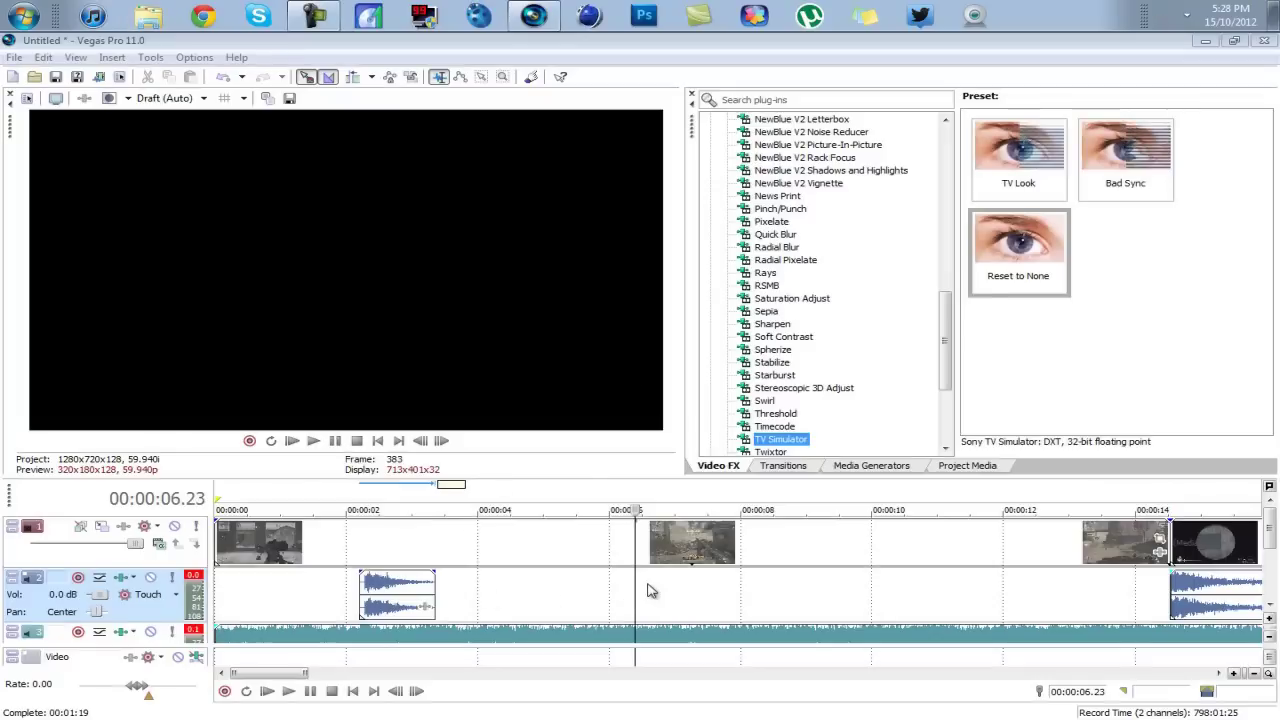
# - Align the Intervention audio event's start with the scope-in frame at 00:00:06.22, fine-tuning while zoomed in
pyautogui.moveTo(377, 597); pyautogui.dragTo(640, 597)
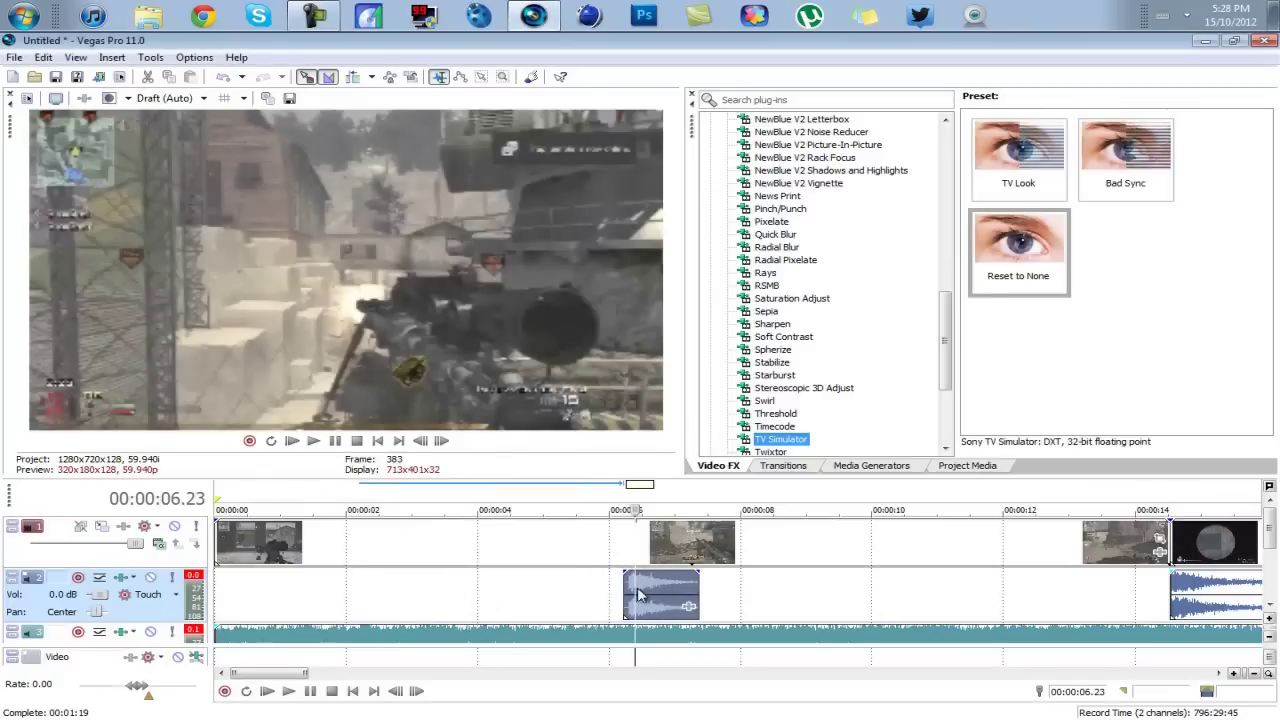
pyautogui.scroll(3, 640, 596)
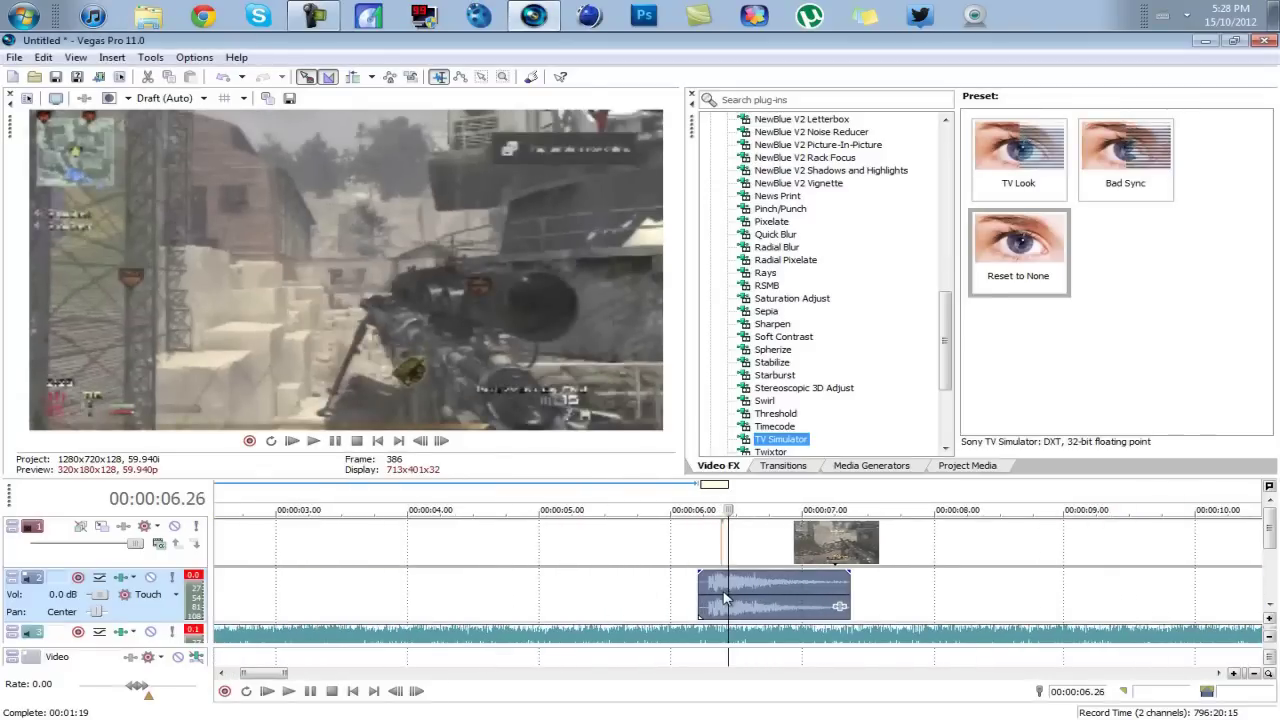
pyautogui.scroll(3, 720, 590)
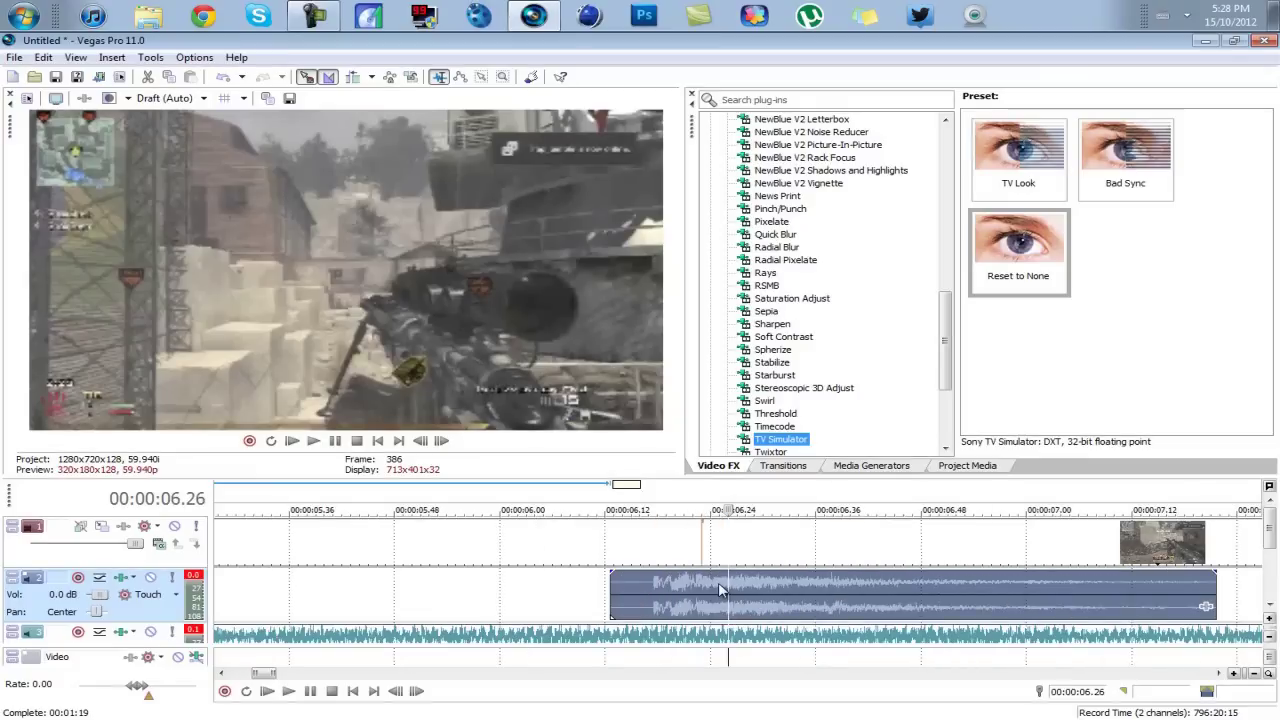
pyautogui.scroll(4, 718, 582)
pyautogui.moveTo(502, 600); pyautogui.dragTo(692, 609)
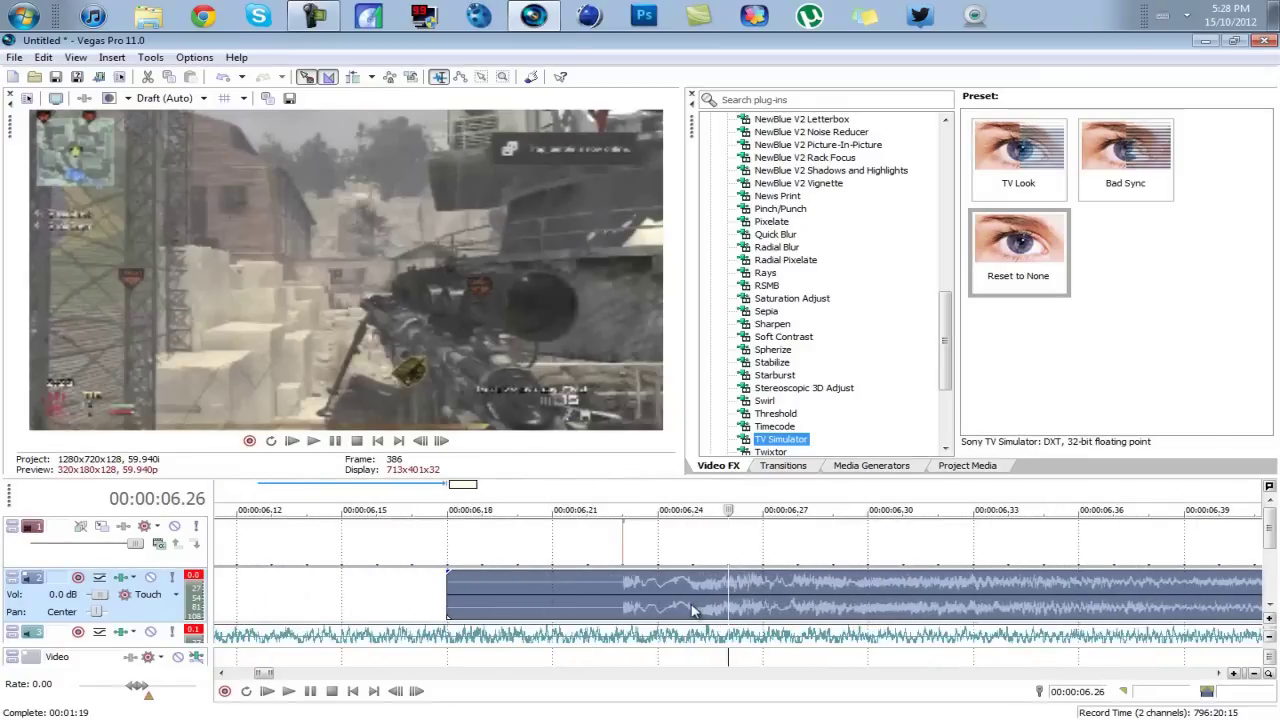
pyautogui.click(623, 557)
pyautogui.scroll(2, 660, 580)
pyautogui.scroll(2, 680, 590)
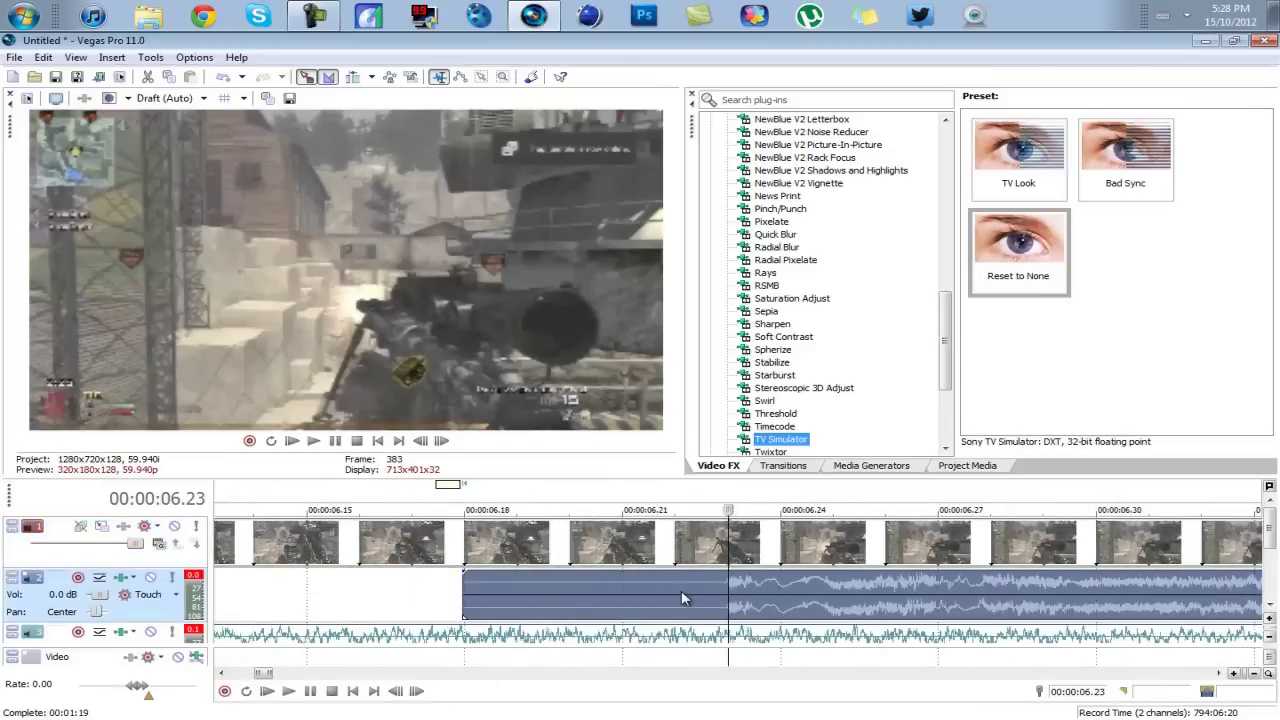
pyautogui.click(675, 598)
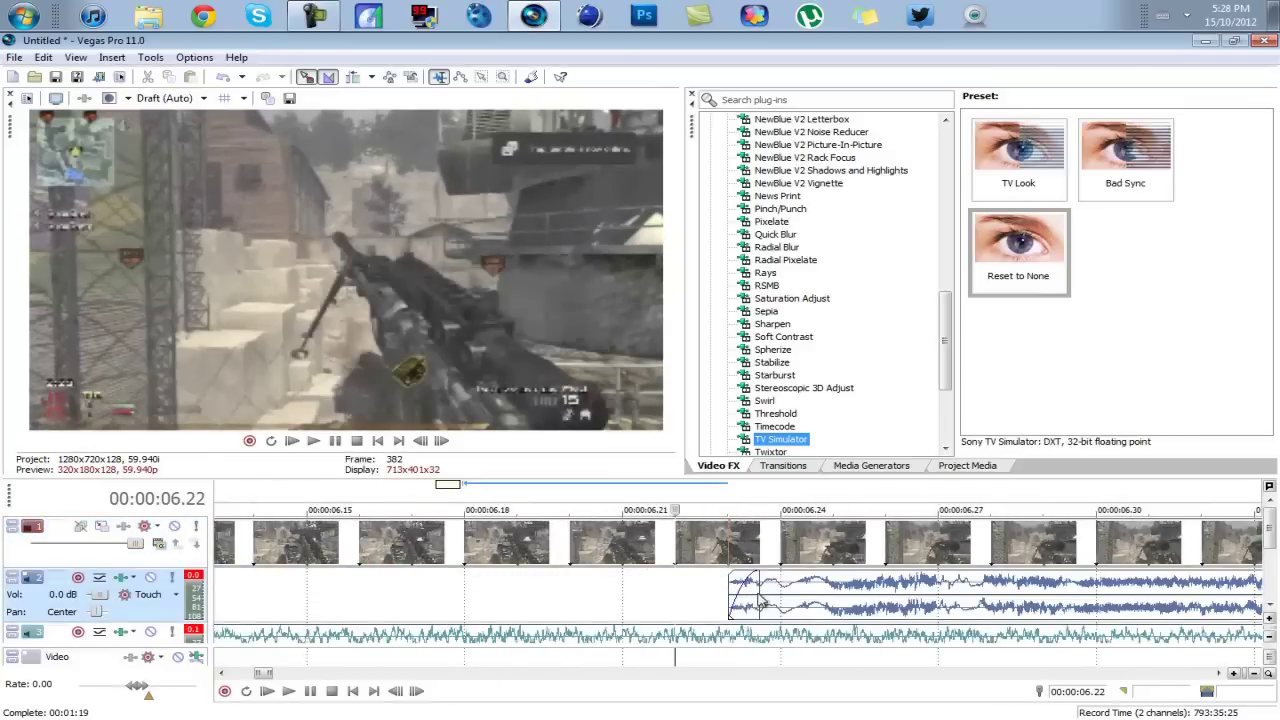
pyautogui.scroll(-5, 660, 603)
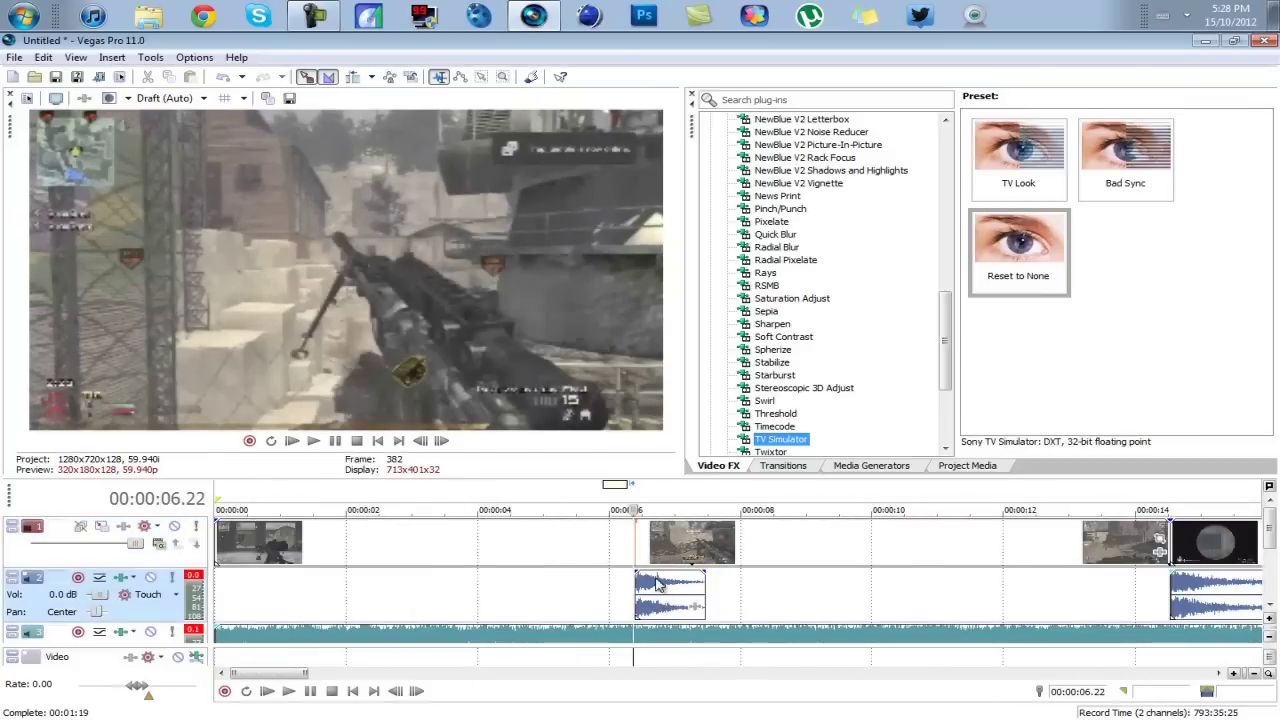
# - Combine the first video track's clips into a new group with Group > Create New
pyautogui.click(665, 545)
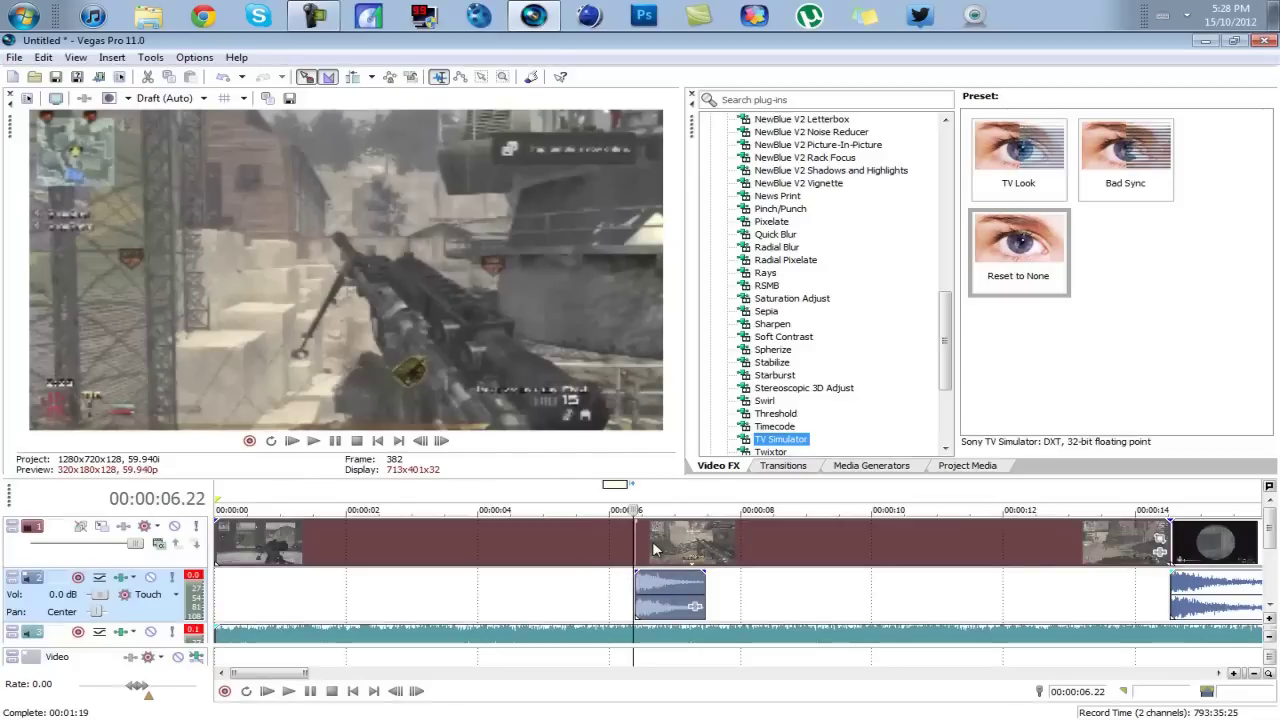
pyautogui.rightClick(651, 549)
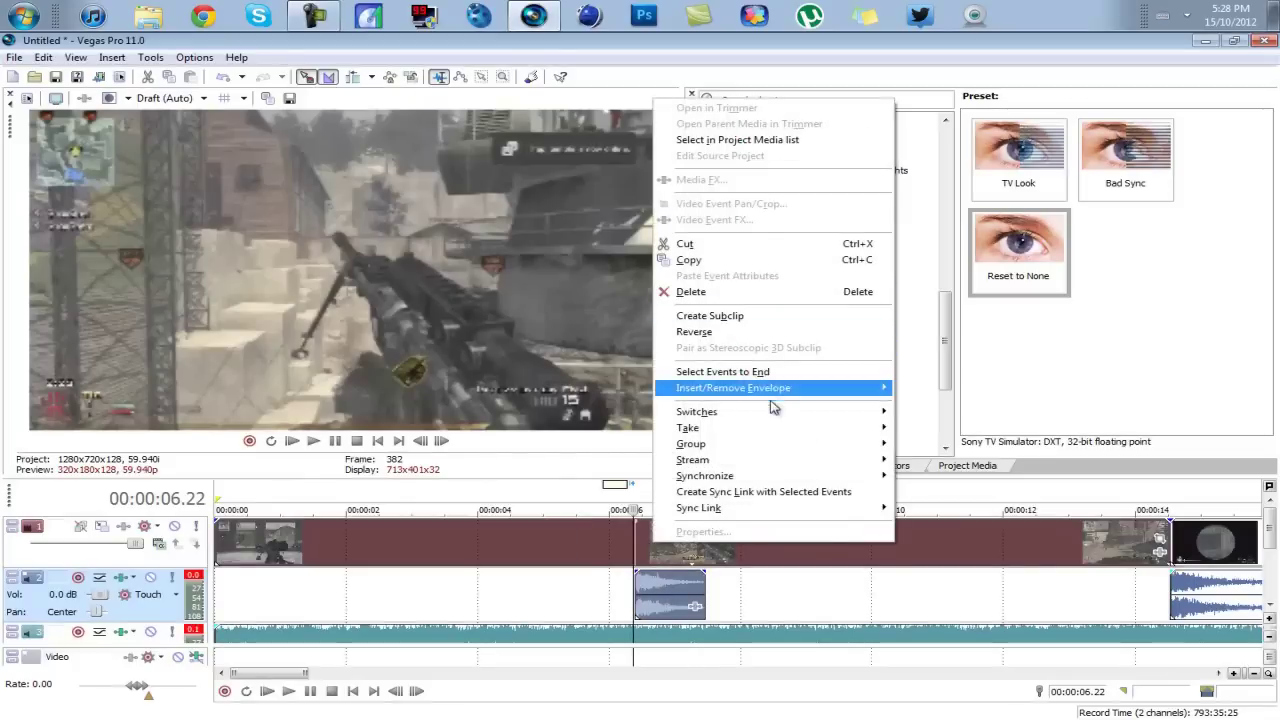
pyautogui.moveTo(697, 411)
pyautogui.click(926, 443)
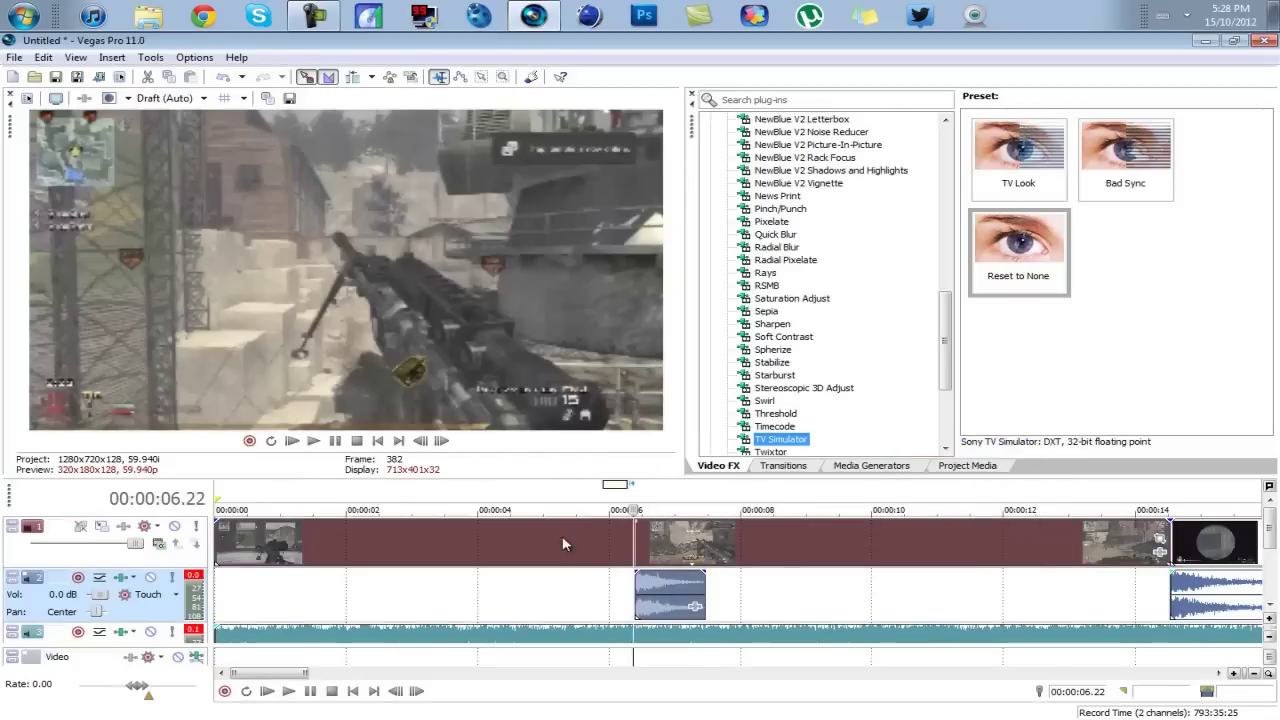
pyautogui.click(537, 552)
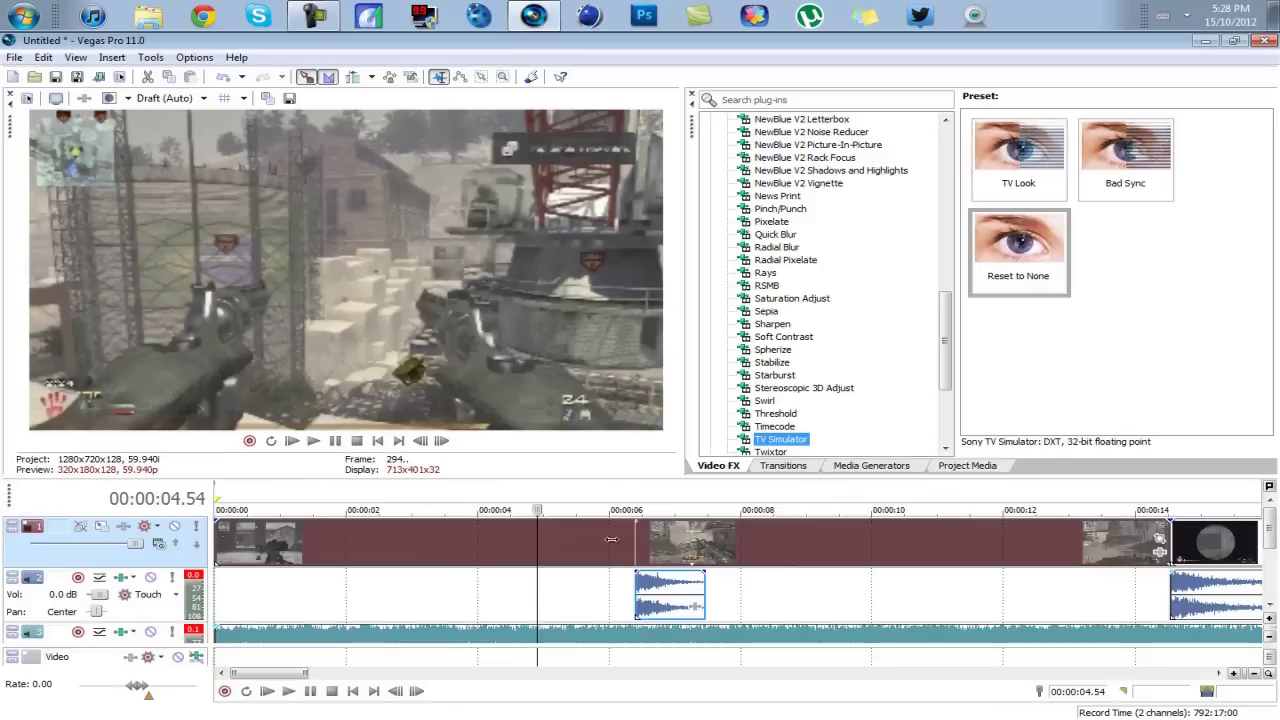
# - Split the video clip at about 8.5 seconds and delete the part after the split
pyautogui.click(728, 550)
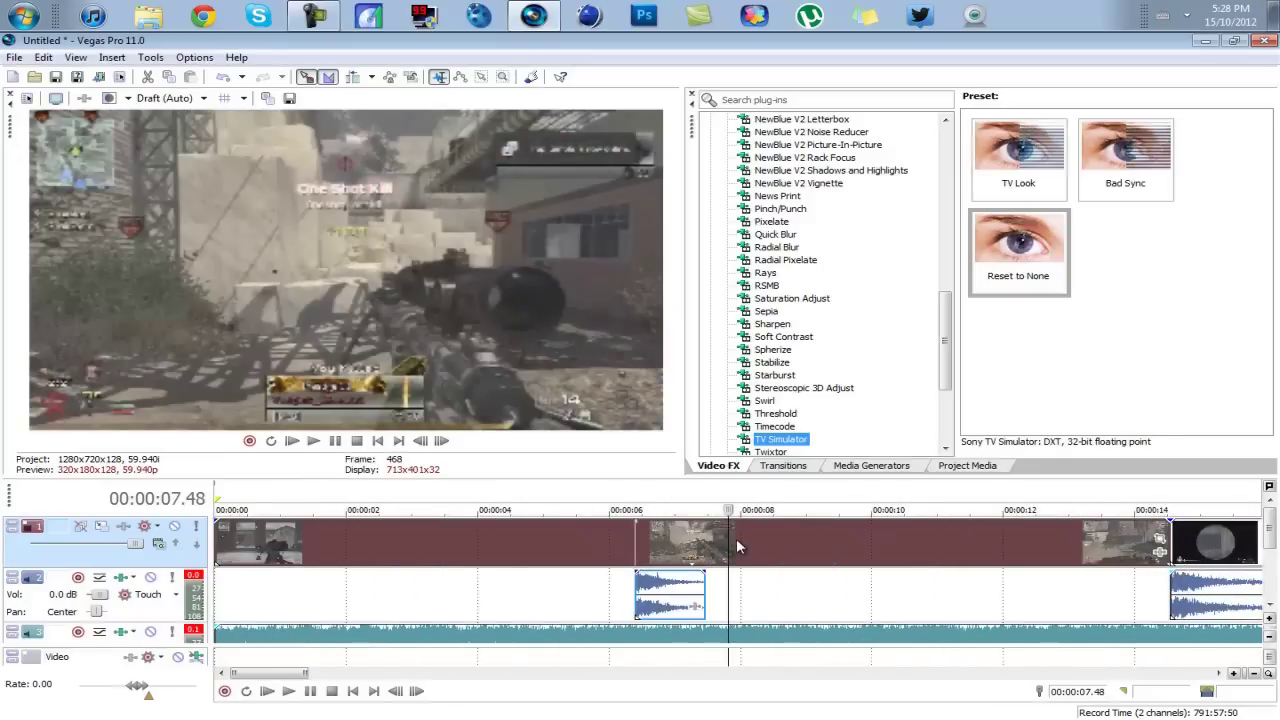
pyautogui.scroll(-2, 638, 556)
pyautogui.click(566, 540)
pyautogui.moveTo(566, 540); pyautogui.dragTo(669, 540)
pyautogui.press('s')
pyautogui.press('Delete')
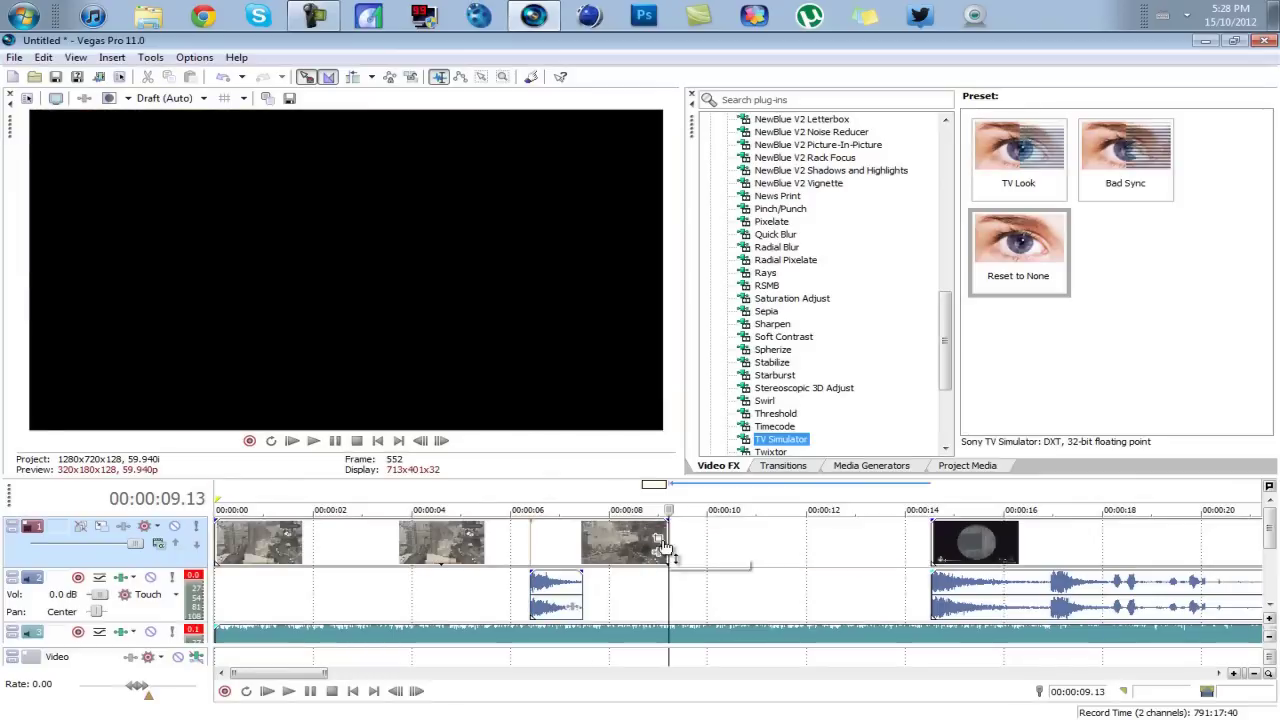
# - Shift all events later and delete the unwanted clip and its audio near 8.26 seconds
pyautogui.hotkey('ctrl', 'a')
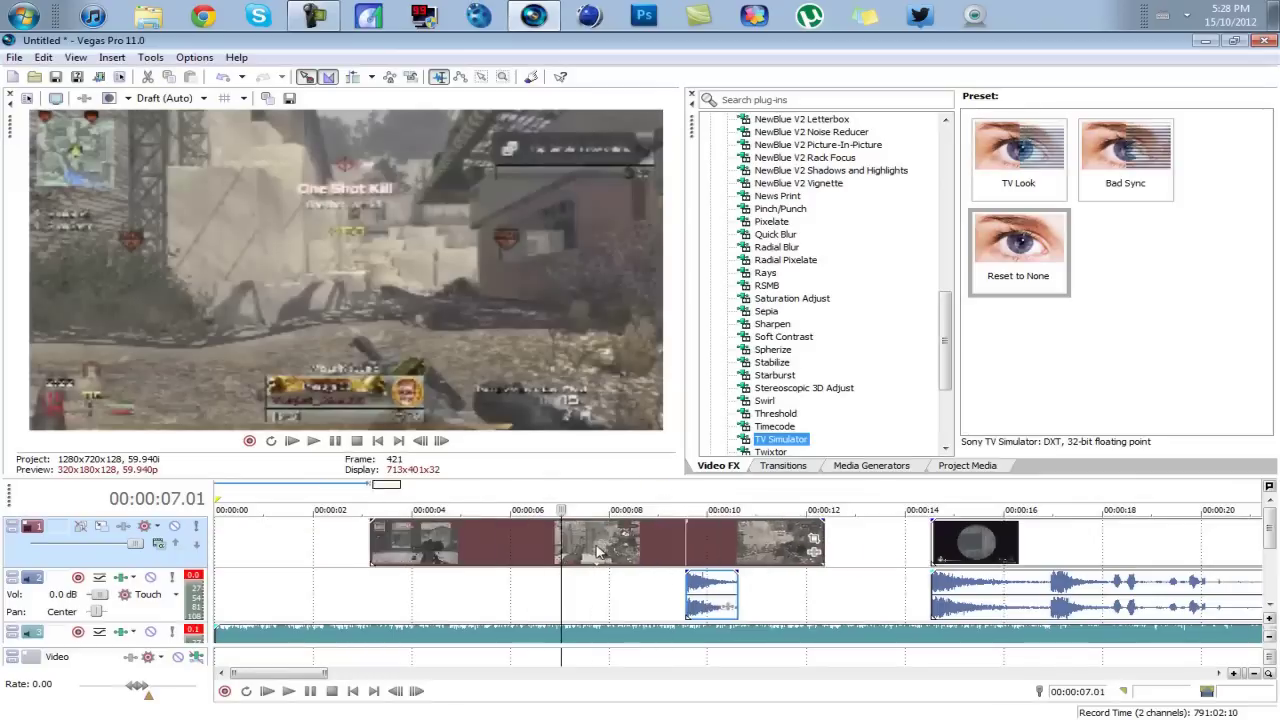
pyautogui.moveTo(567, 552); pyautogui.dragTo(630, 577)
pyautogui.click(475, 632)
pyautogui.moveTo(475, 632); pyautogui.dragTo(630, 632)
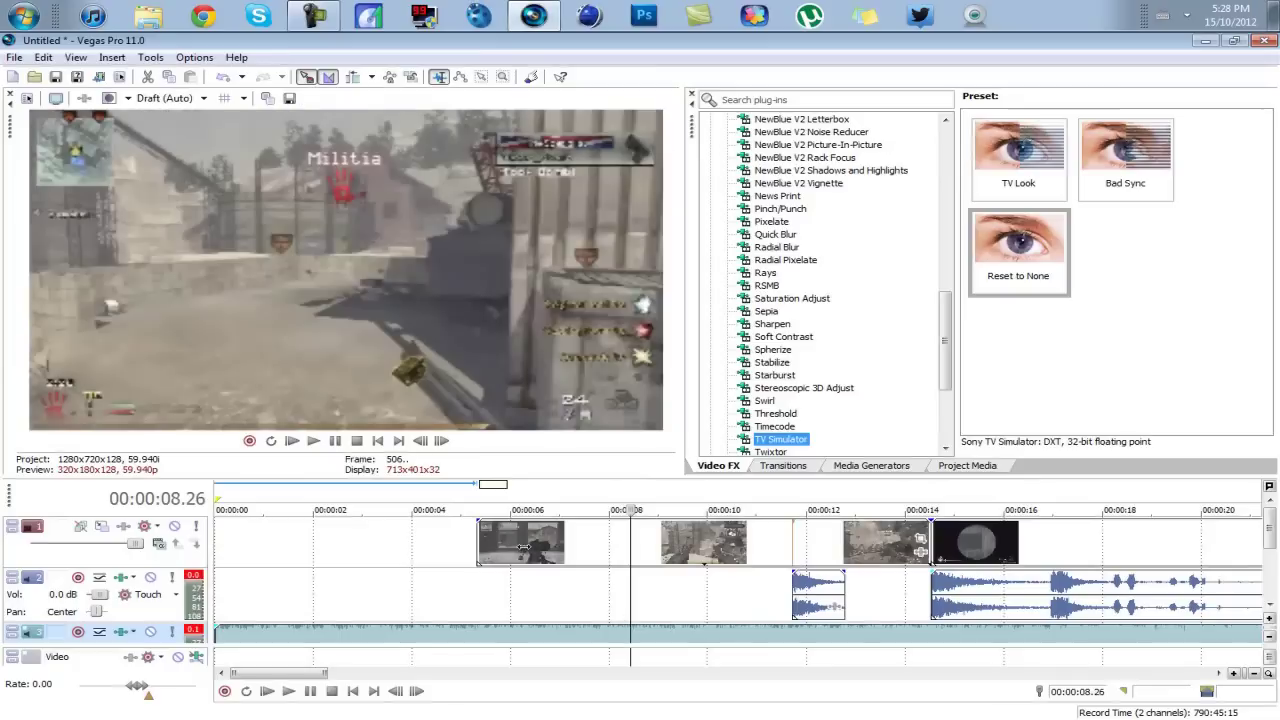
pyautogui.moveTo(633, 548); pyautogui.dragTo(600, 553)
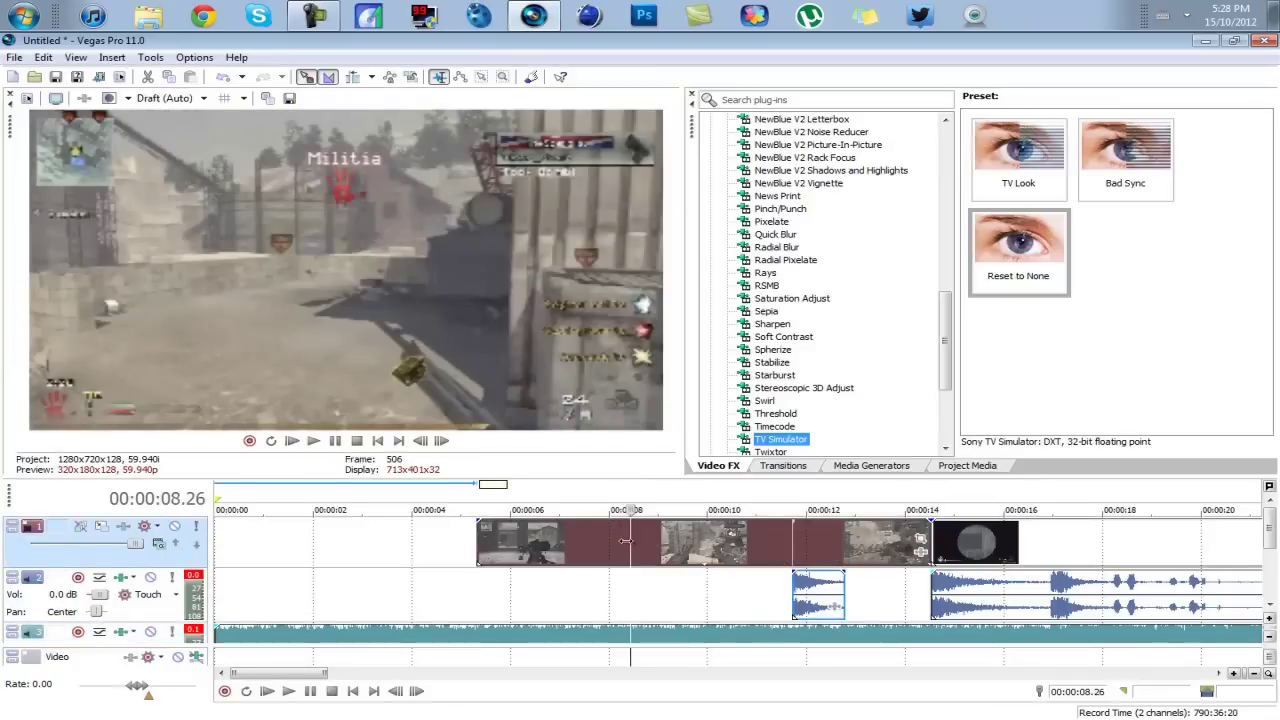
pyautogui.press('Delete')
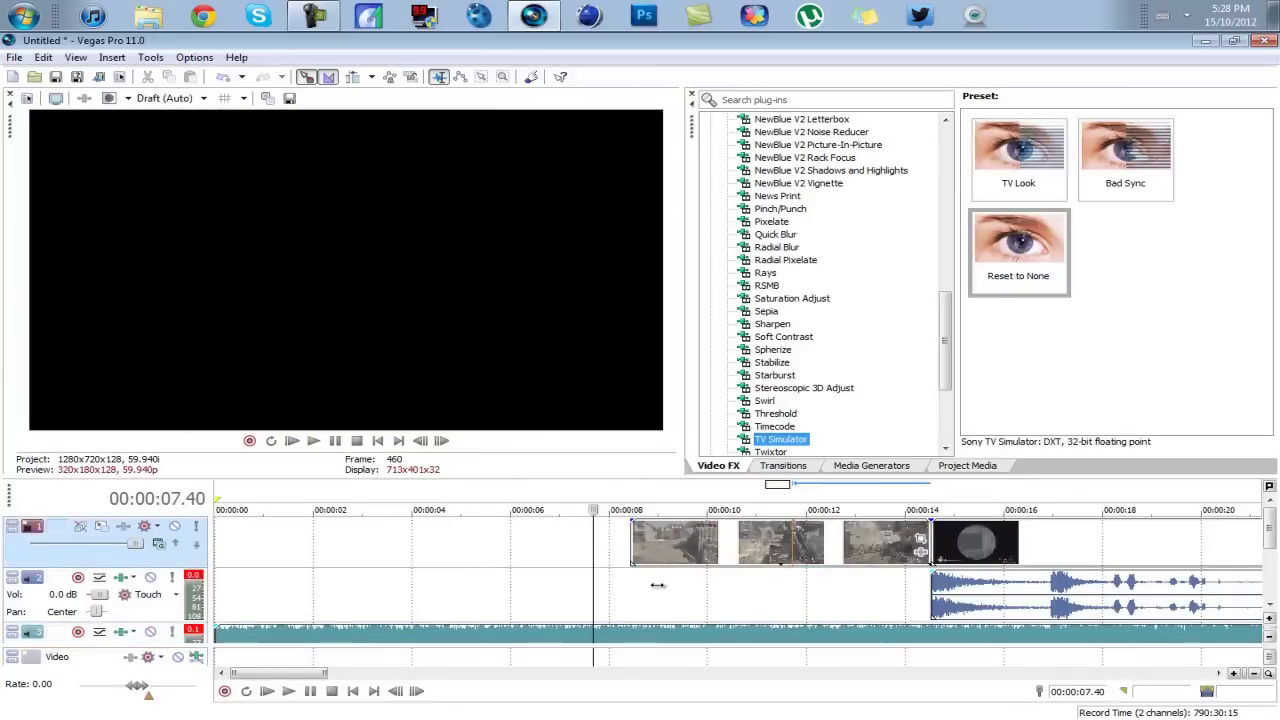
# - Undo that deletion, then delete the unwanted clip and its audio again around 7.47 seconds
pyautogui.click(632, 557)
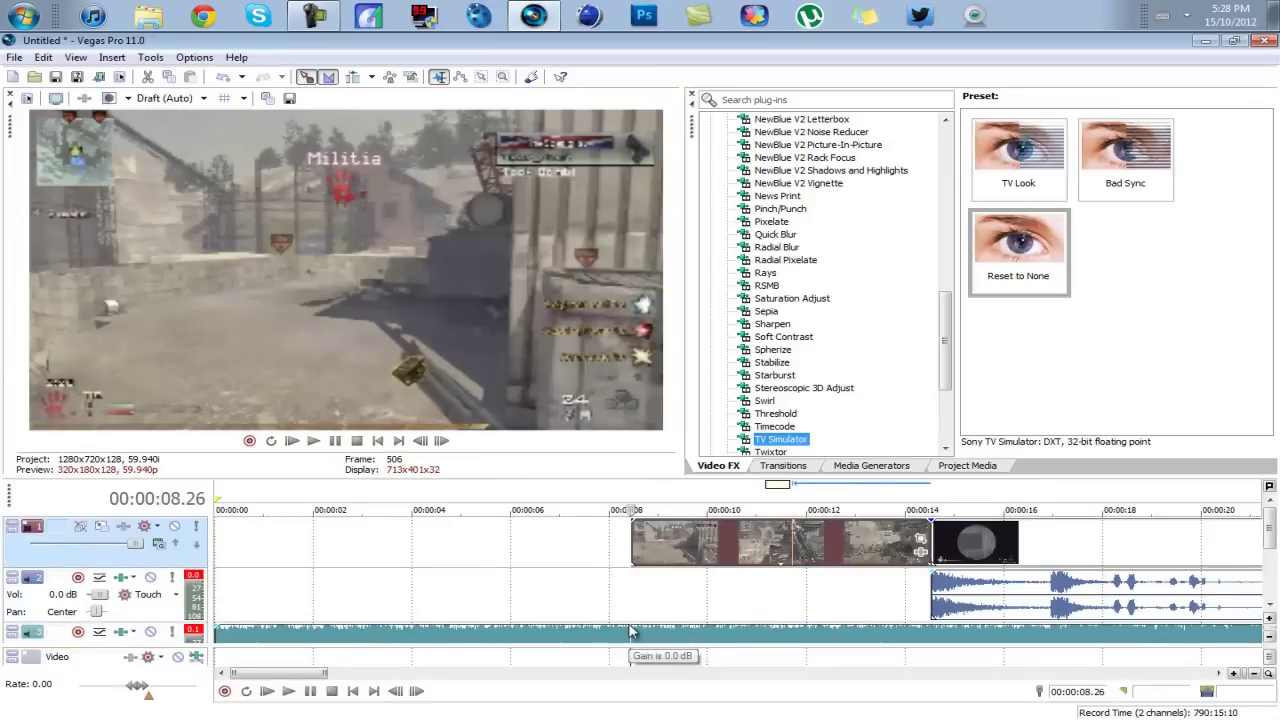
pyautogui.hotkey('ctrl', 'z')
pyautogui.click(600, 562)
pyautogui.click(600, 562)
pyautogui.press('Delete')
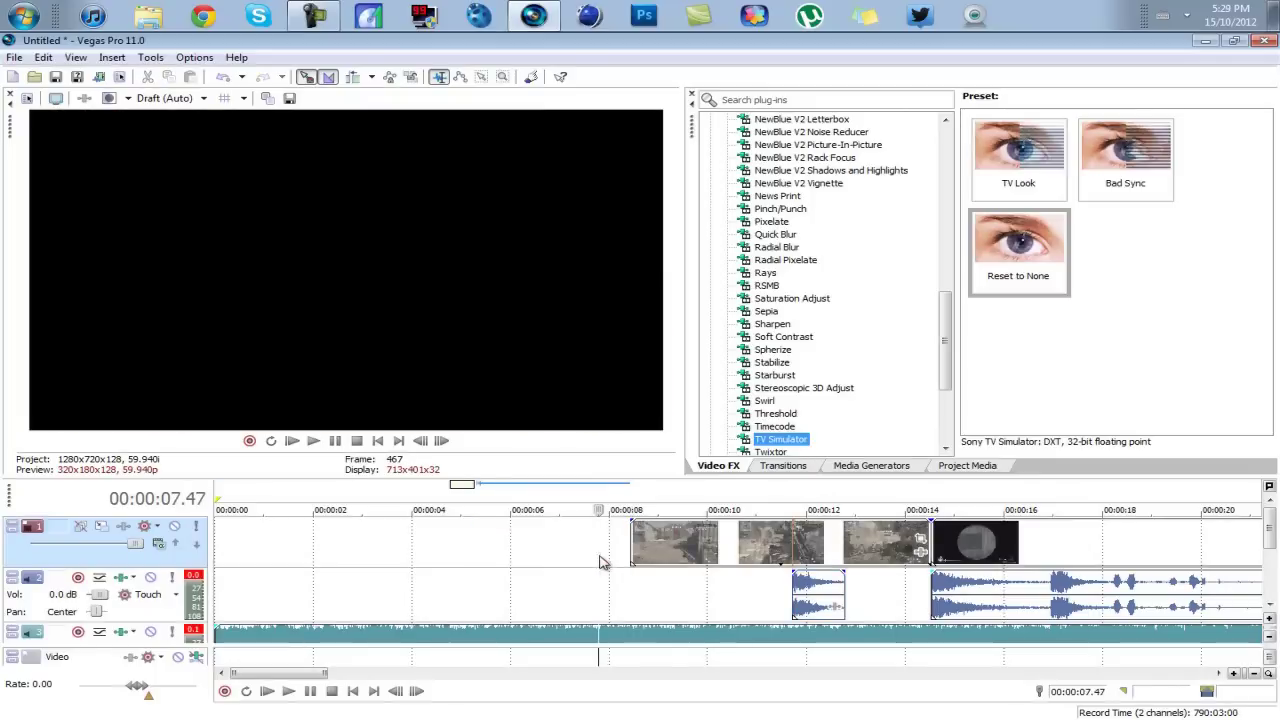
# - Delete the leftover music ahead of the clips and slide everything back to the timeline start
pyautogui.click(631, 632)
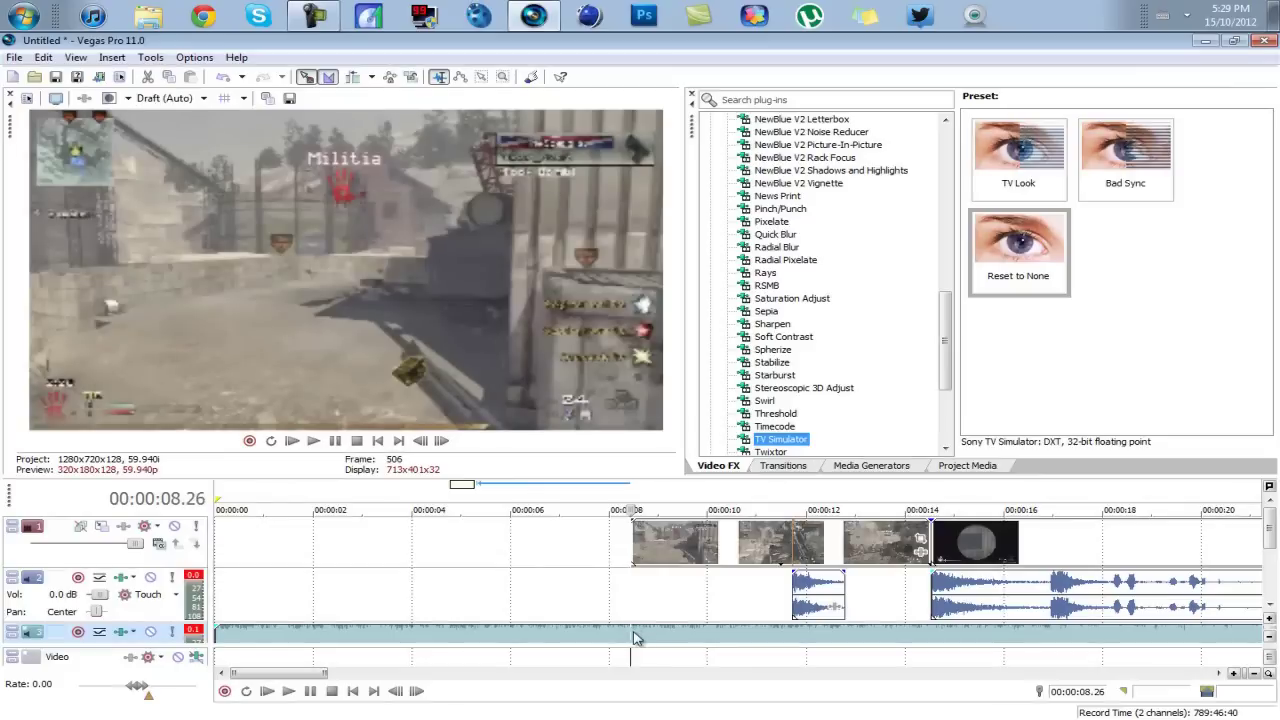
pyautogui.click(633, 631)
pyautogui.click(576, 630)
pyautogui.press('Delete')
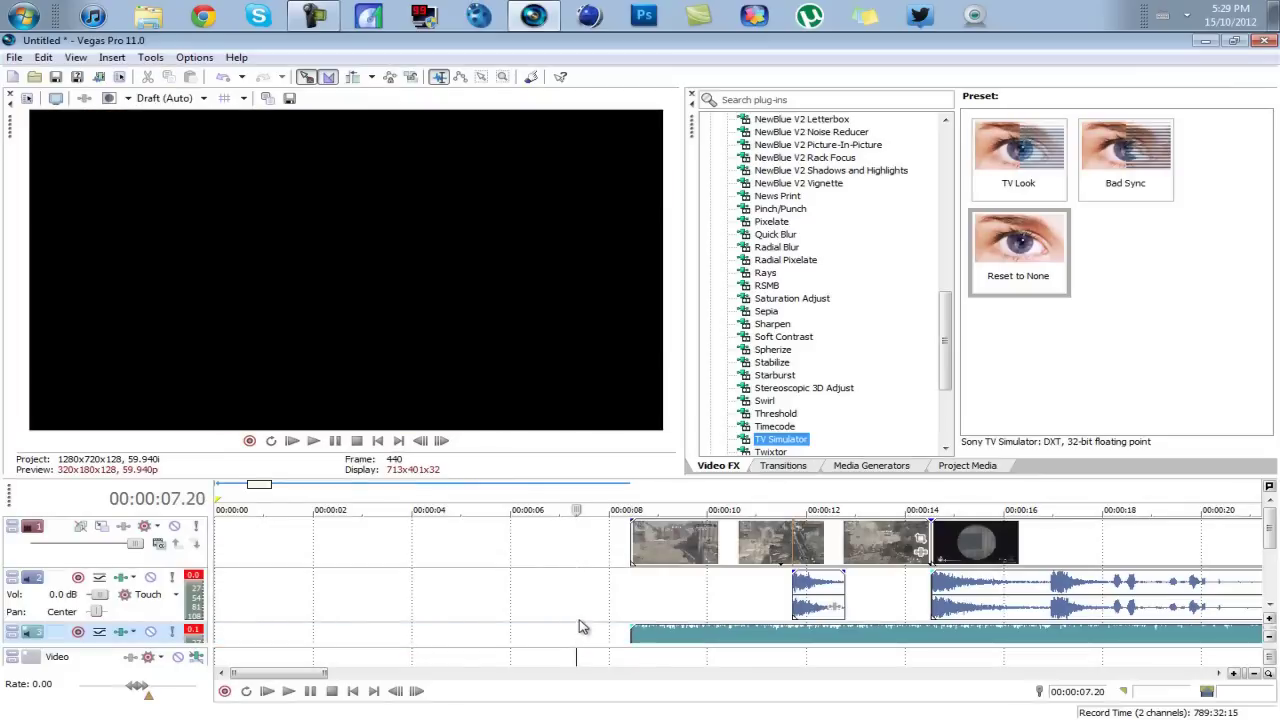
pyautogui.hotkey('ctrl', 'a')
pyautogui.moveTo(1008, 560); pyautogui.dragTo(594, 560)
pyautogui.click(431, 549)
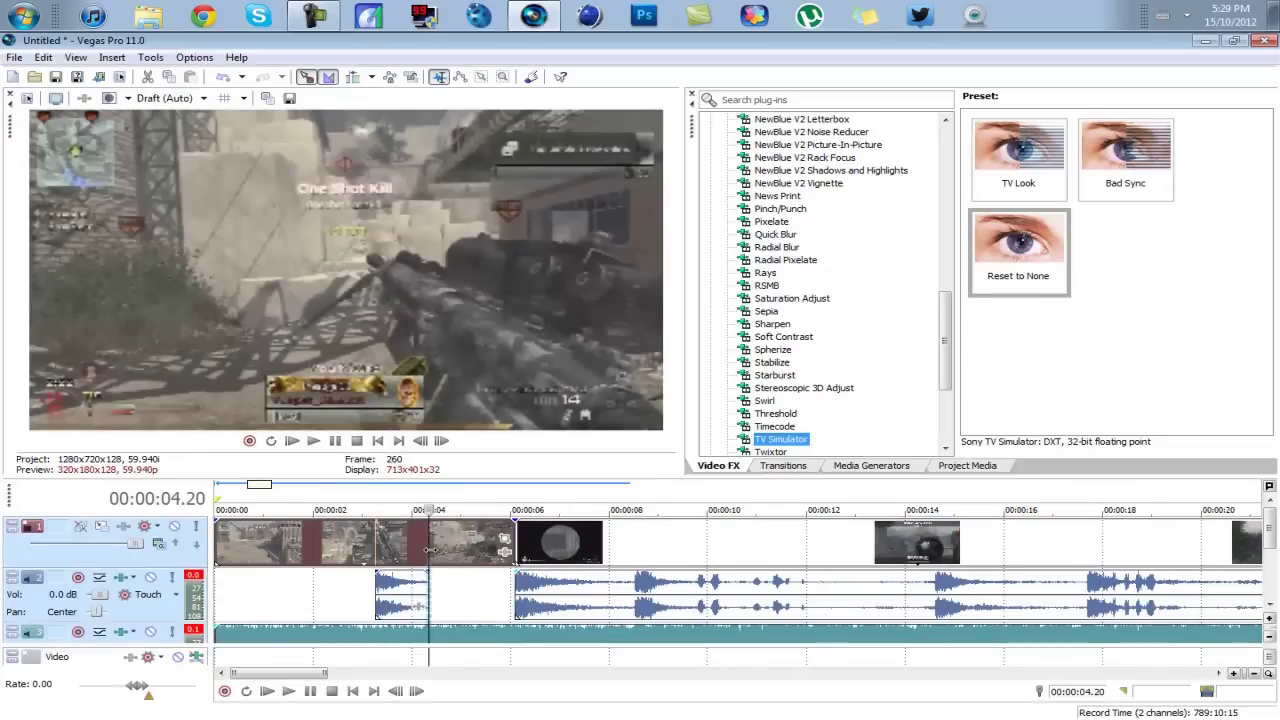
# - Apply the TV Simulator preset to the first clip and add an animation keyframe at 00:00:04.28
pyautogui.moveTo(431, 549)
pyautogui.mouseDown()
pyautogui.moveTo(480, 556)
pyautogui.moveTo(437, 540)
pyautogui.moveTo(463, 540)
pyautogui.moveTo(409, 538)
pyautogui.moveTo(452, 541)
pyautogui.mouseUp()
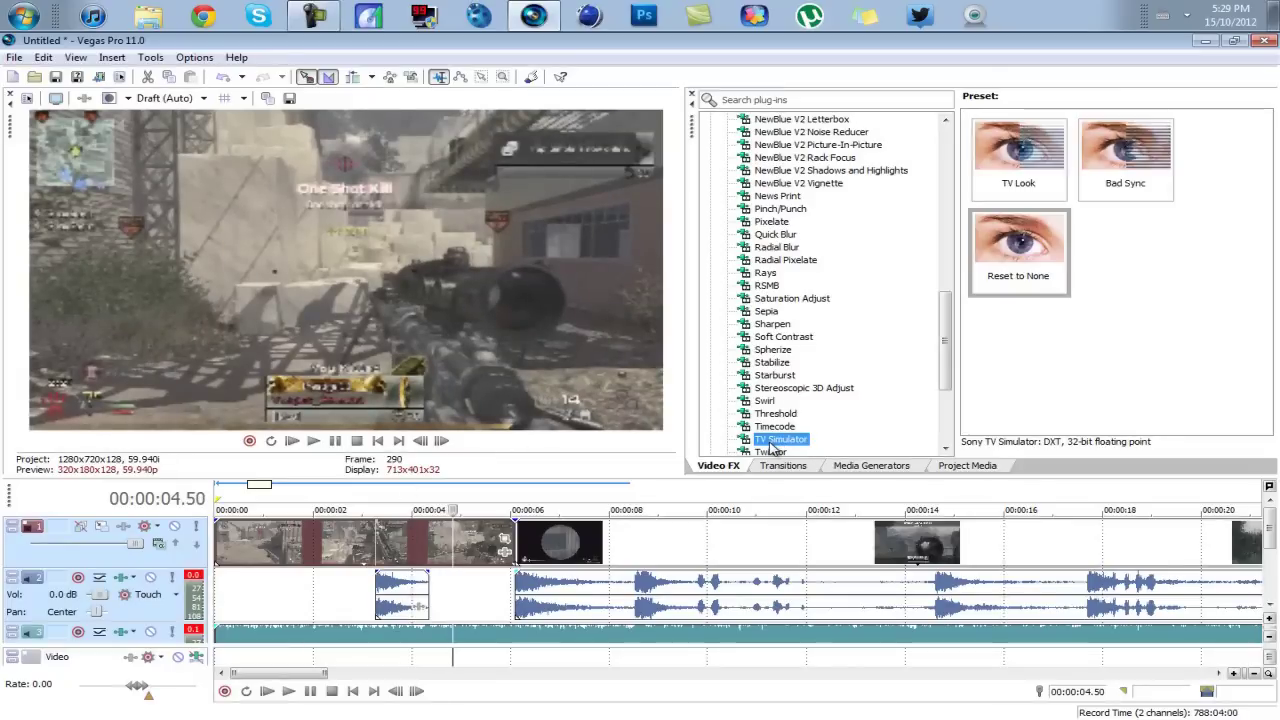
pyautogui.moveTo(1018, 245); pyautogui.dragTo(466, 540)
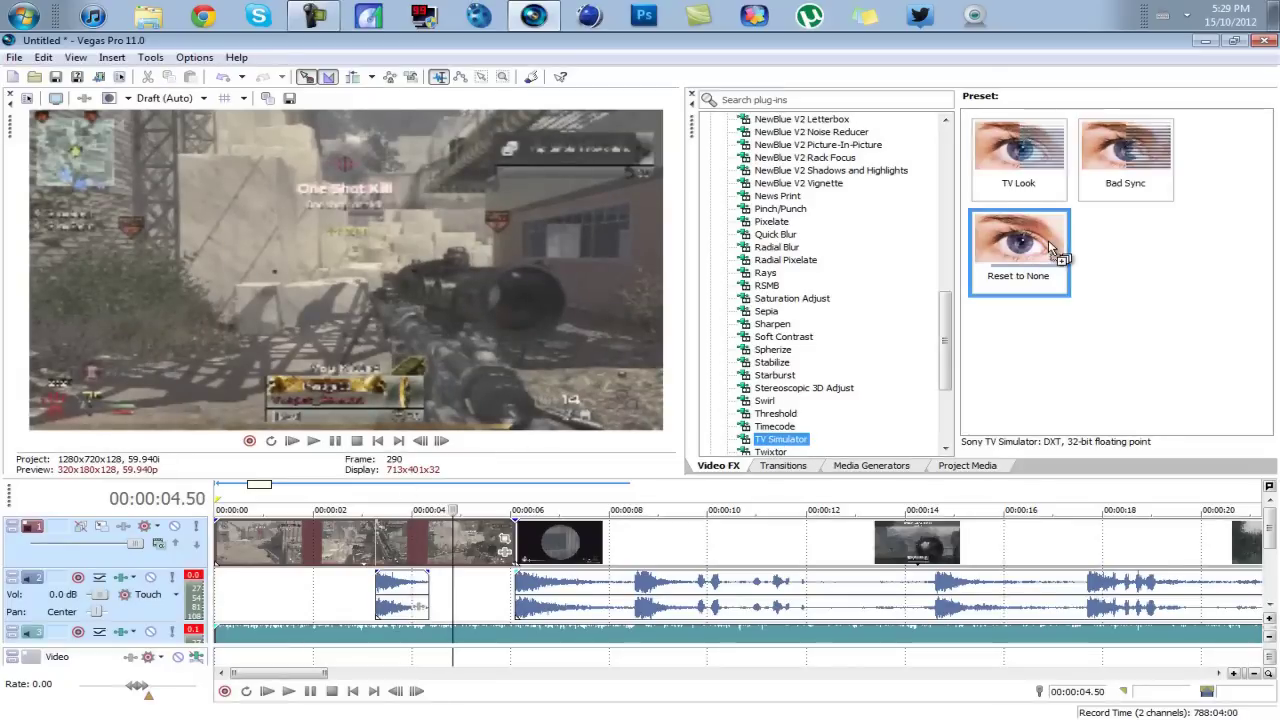
pyautogui.click(436, 532)
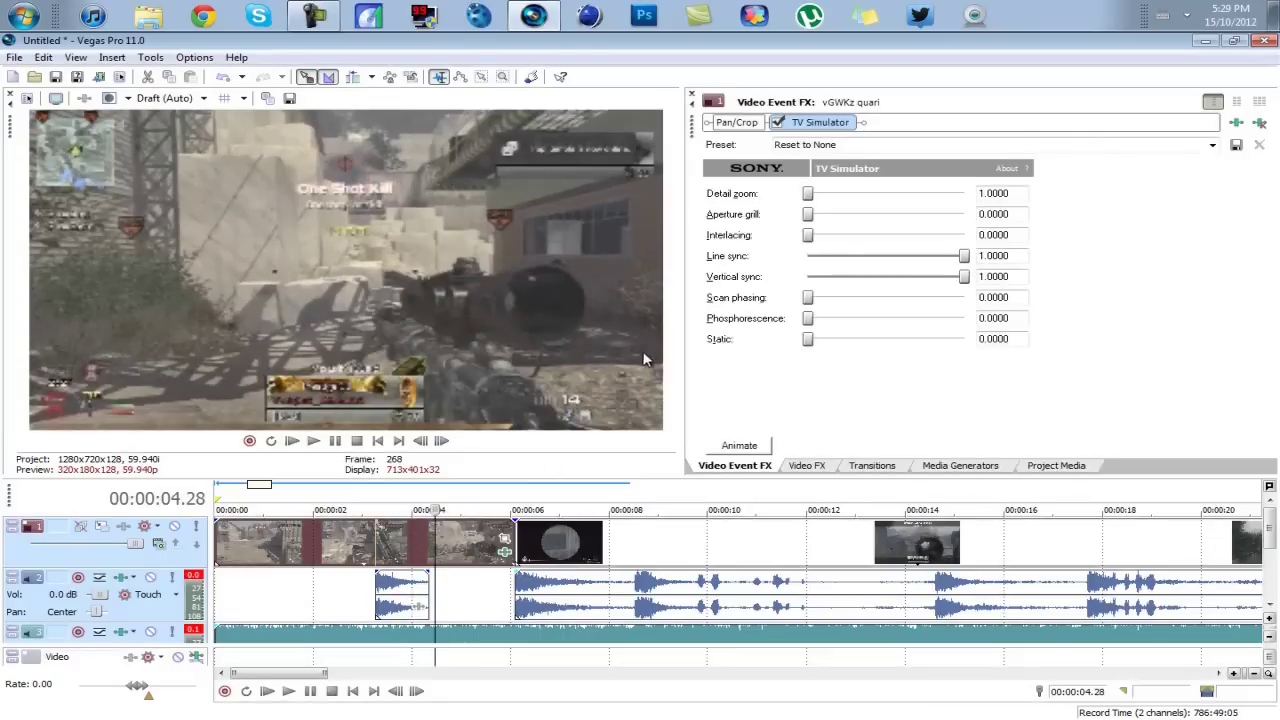
pyautogui.click(741, 447)
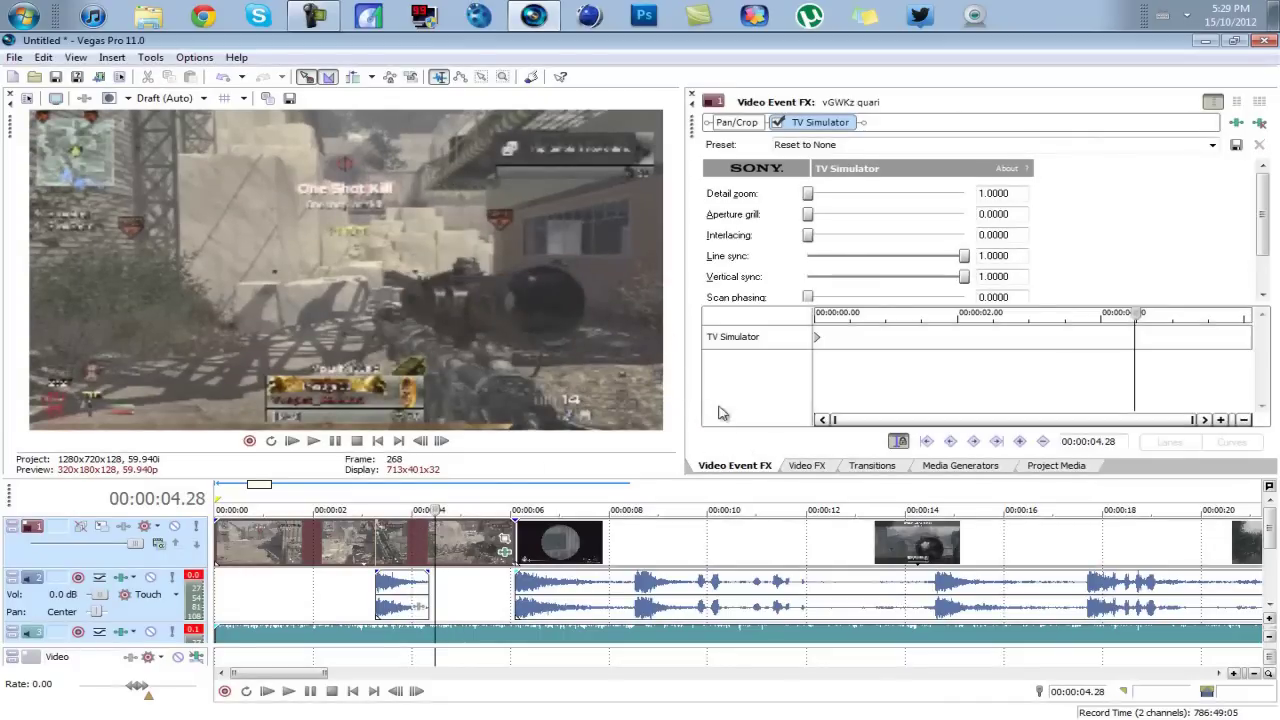
pyautogui.click(1019, 441)
# - Drop Vertical sync to 0 at 00:00:06.05 and preview the sync roll settling
pyautogui.click(447, 527)
pyautogui.click(515, 530)
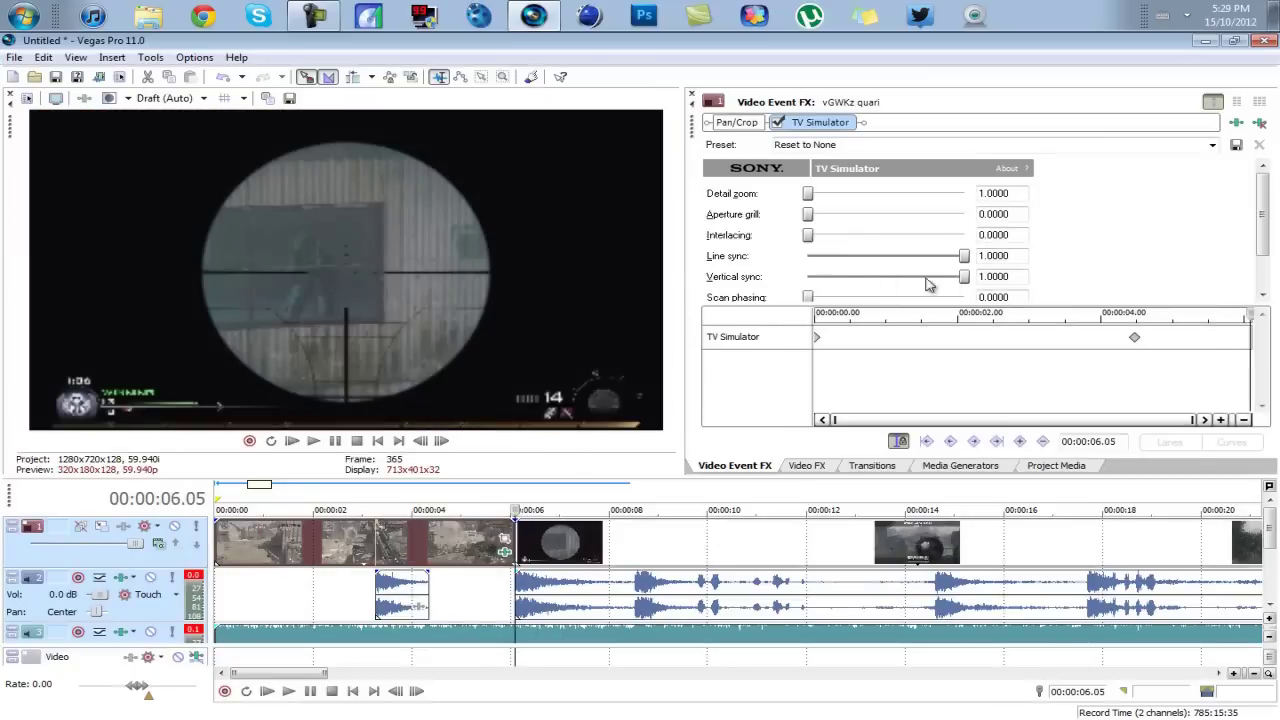
pyautogui.moveTo(966, 280); pyautogui.dragTo(787, 280)
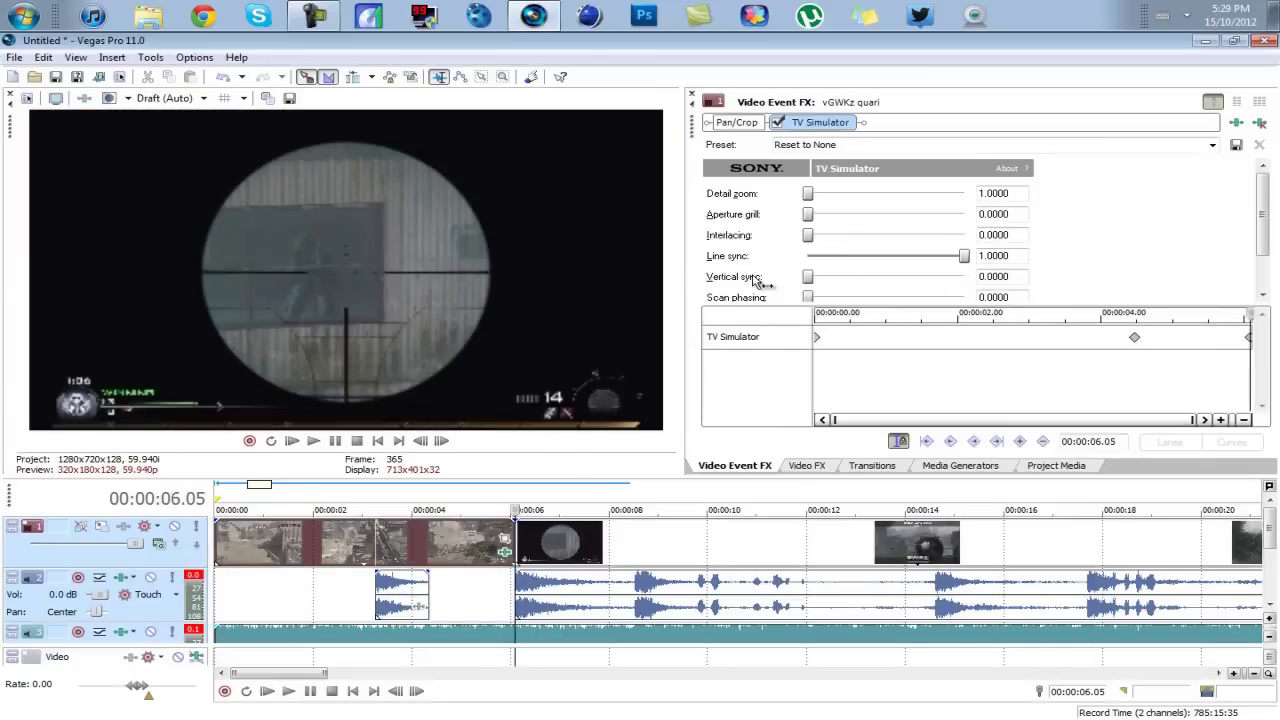
pyautogui.click(459, 545)
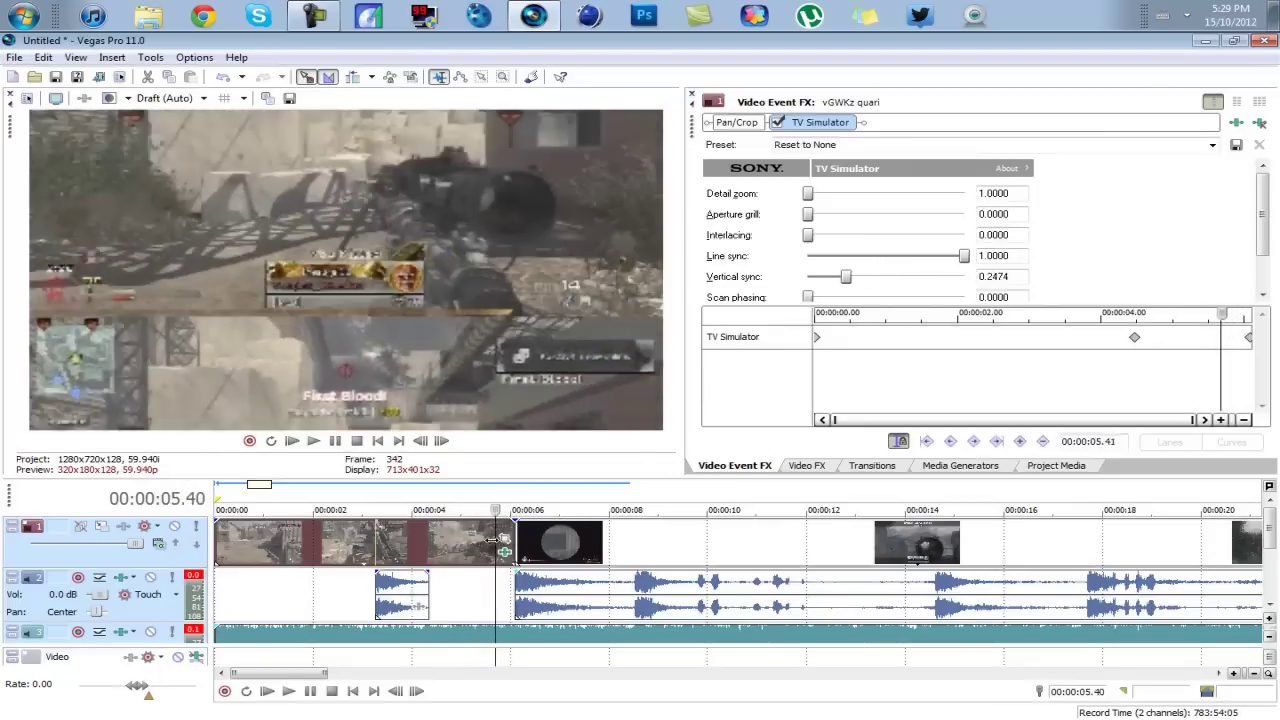
pyautogui.moveTo(490, 545)
pyautogui.mouseDown()
pyautogui.moveTo(425, 543)
pyautogui.moveTo(493, 548)
pyautogui.mouseUp()
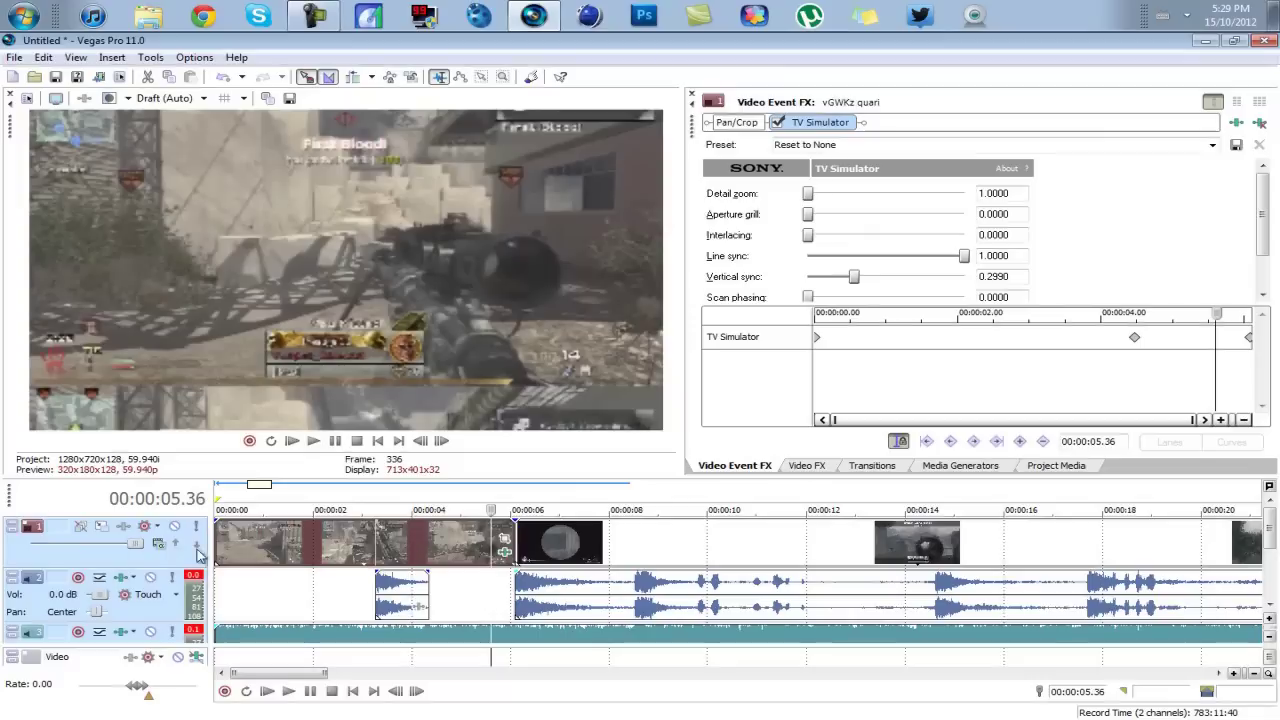
# - Nudge the small black wireframe overlay clip slightly earlier and preview it
pyautogui.scroll(-4, 540, 570)
pyautogui.scroll(2, 540, 570)
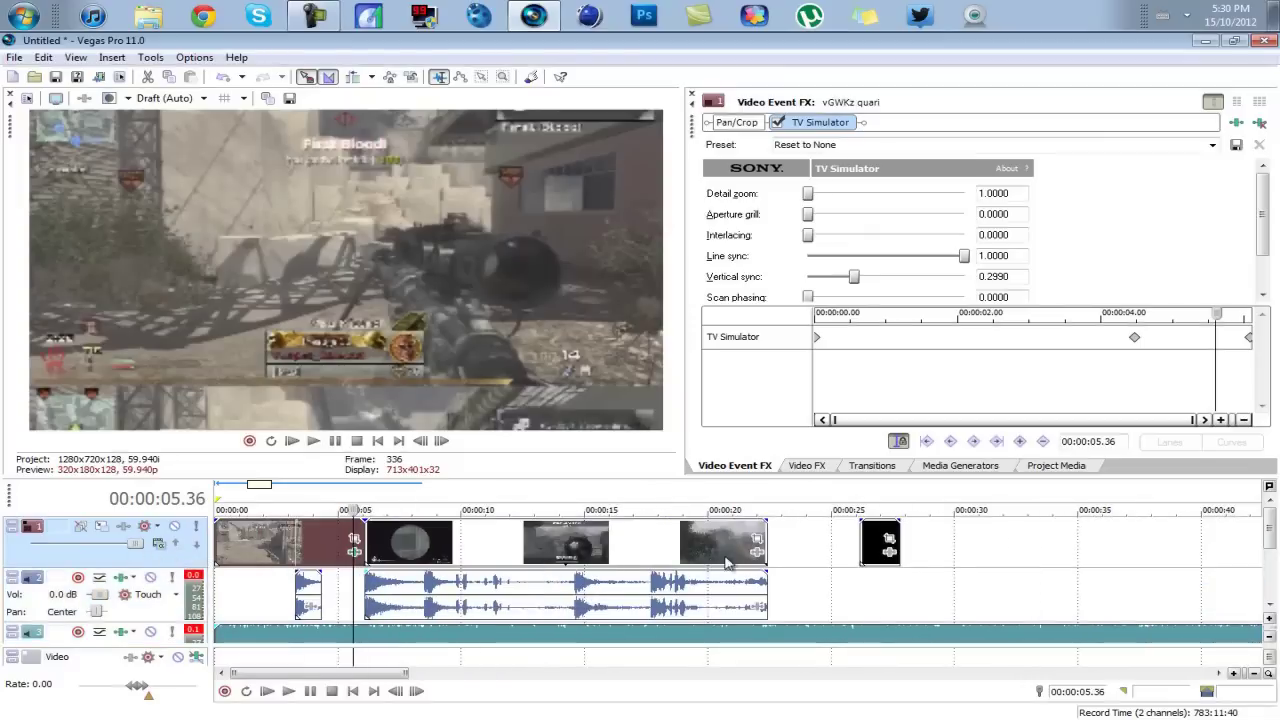
pyautogui.moveTo(875, 548); pyautogui.dragTo(807, 548)
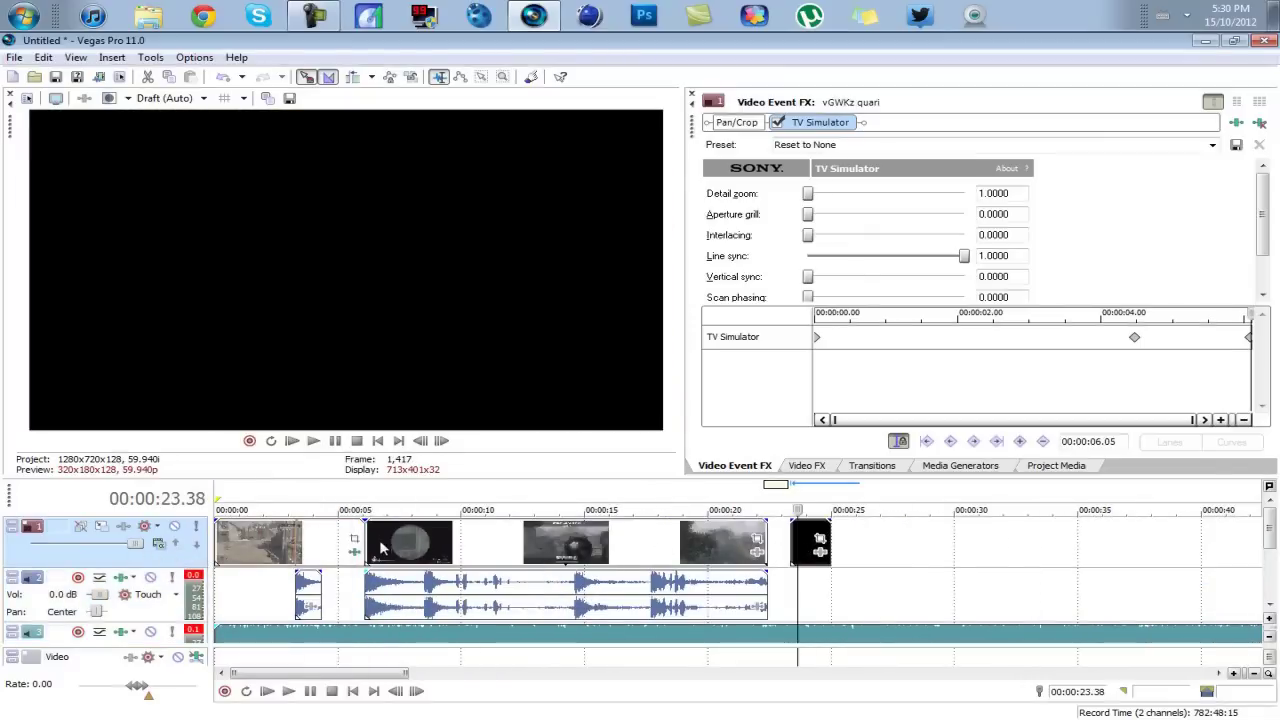
pyautogui.click(808, 586)
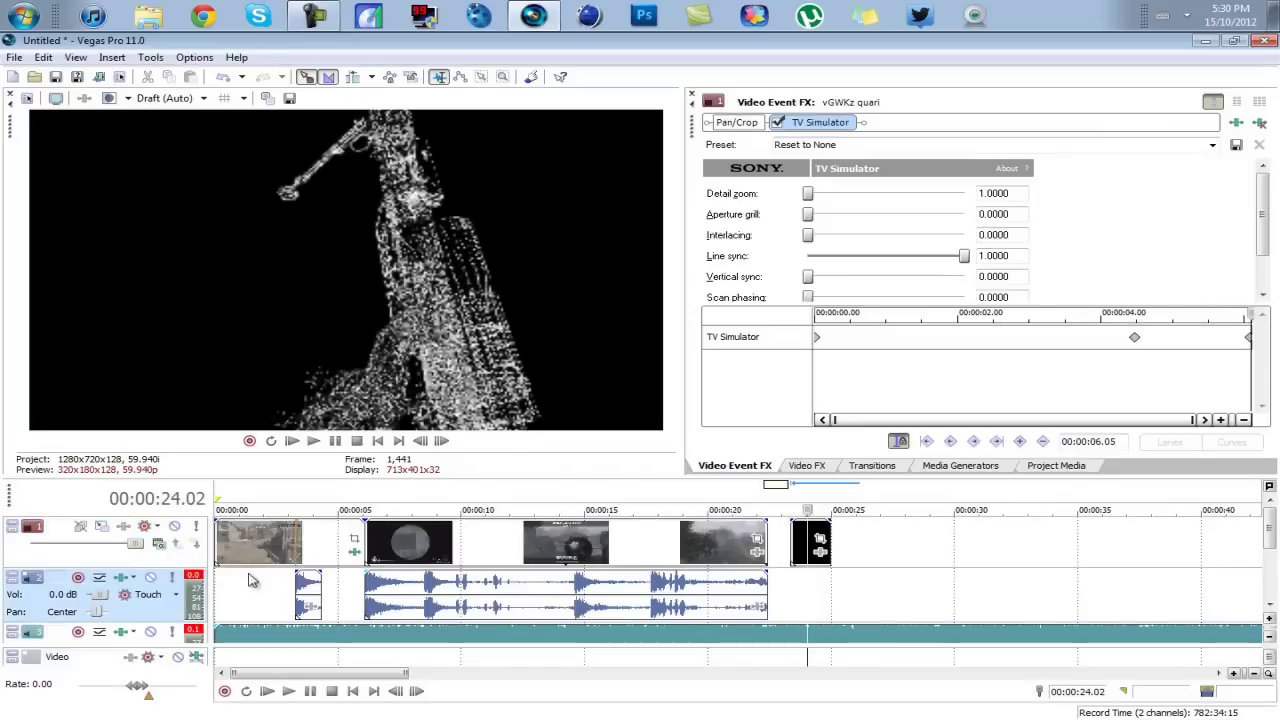
# - Insert a new empty video track at the top of the track list
pyautogui.click(187, 561)
pyautogui.rightClick(187, 560)
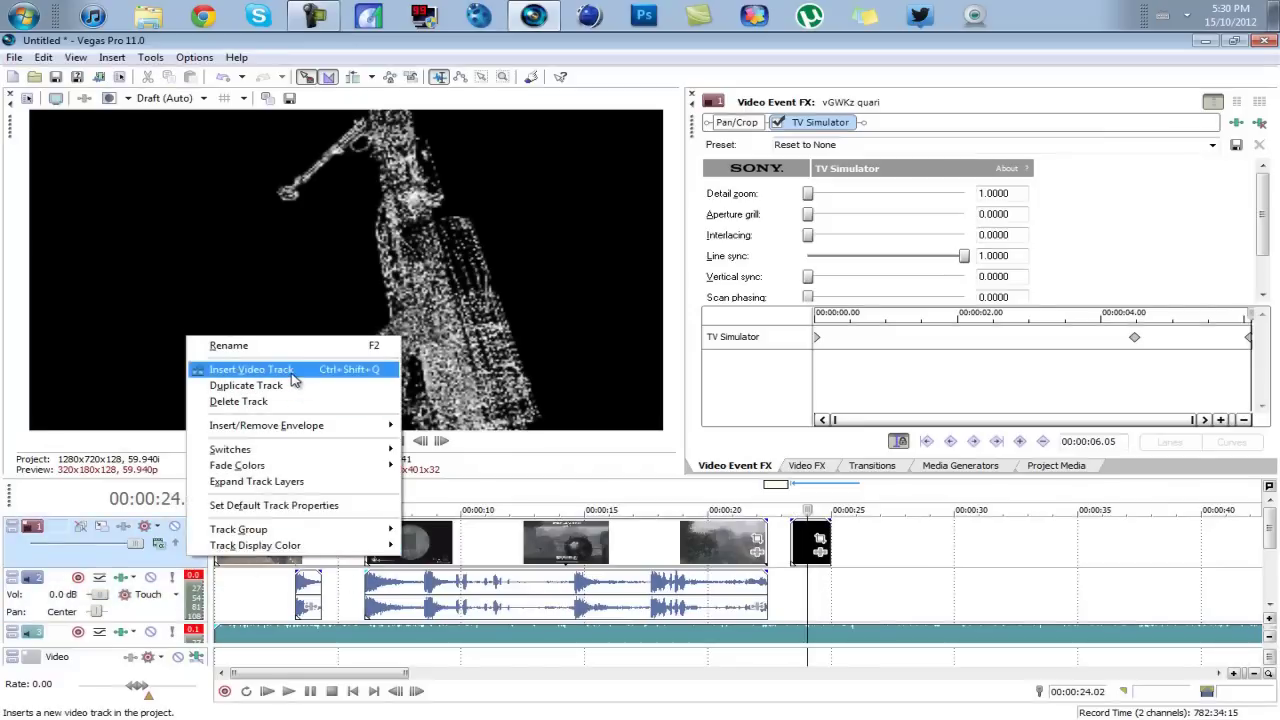
pyautogui.click(294, 370)
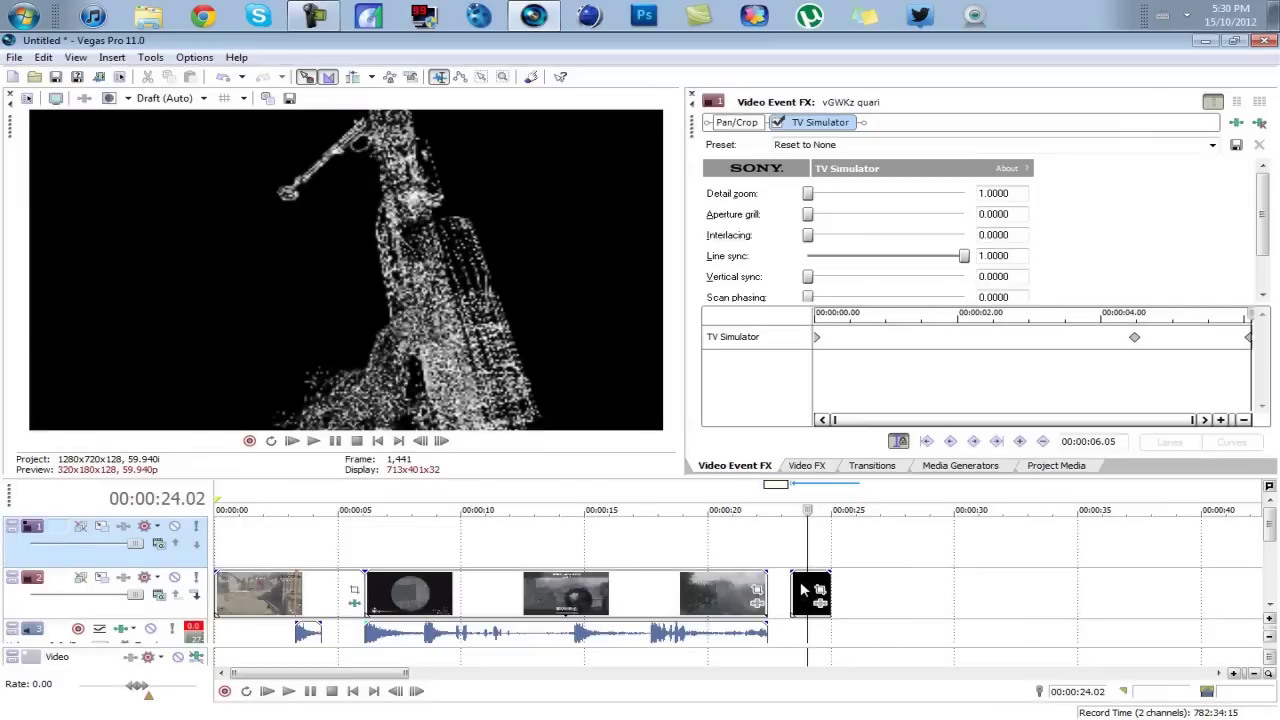
# - Move the black wireframe clip onto the new top track, its end aligned with the 00:00:06.05 cut
pyautogui.click(801, 584)
pyautogui.moveTo(811, 590); pyautogui.dragTo(363, 537)
pyautogui.click(363, 537)
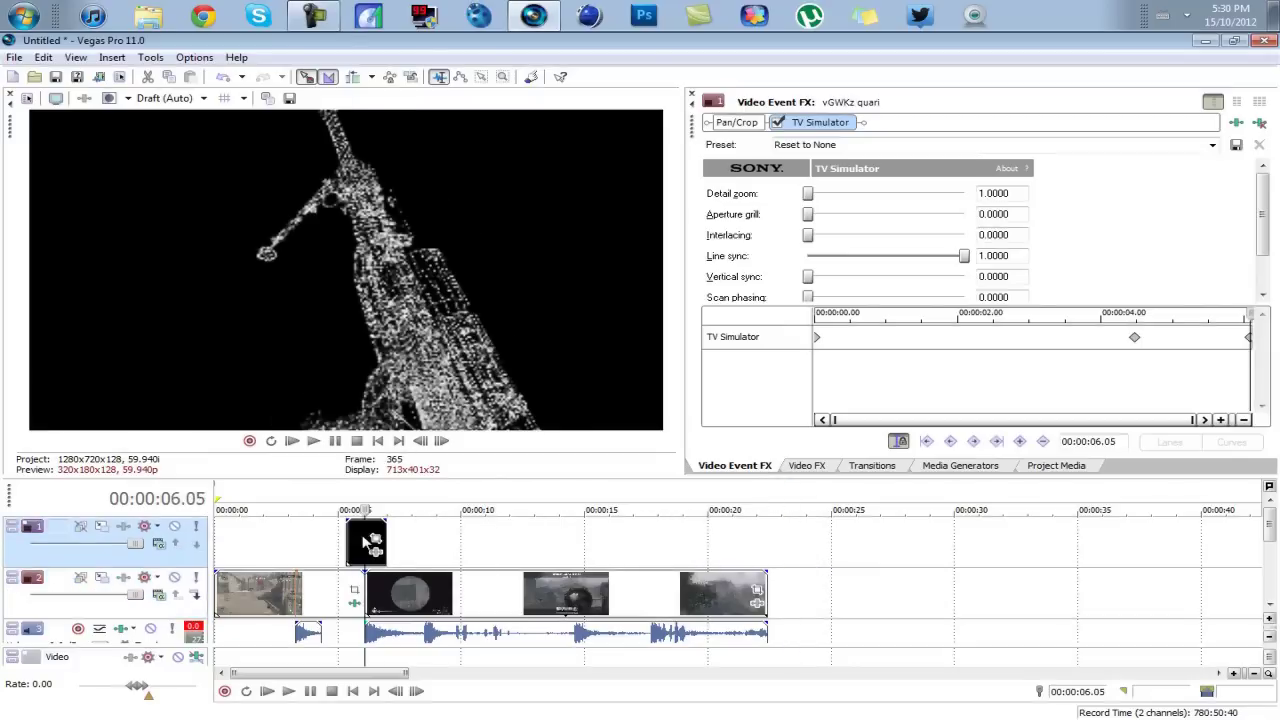
pyautogui.scroll(4, 740, 560)
pyautogui.scroll(3, 740, 560)
pyautogui.moveTo(740, 560); pyautogui.dragTo(615, 553)
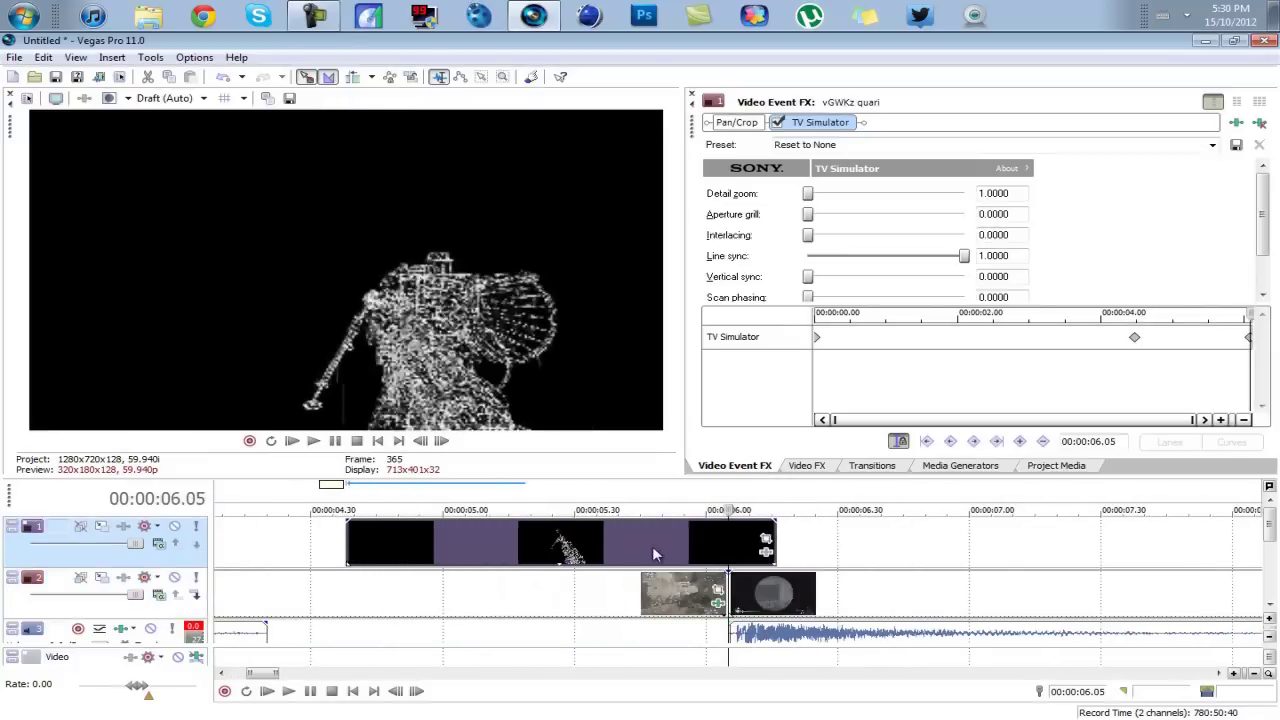
pyautogui.click(600, 542)
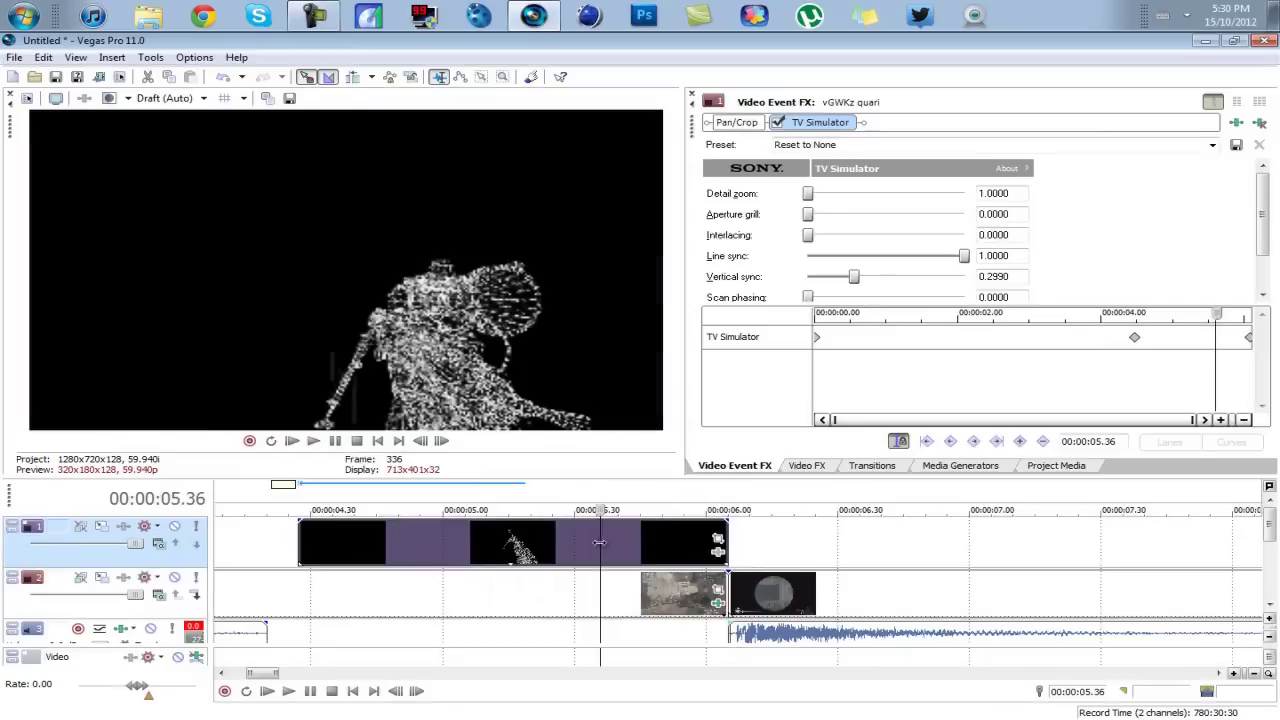
pyautogui.moveTo(600, 542)
pyautogui.mouseDown()
pyautogui.moveTo(491, 545)
pyautogui.moveTo(888, 552)
pyautogui.moveTo(680, 555)
pyautogui.moveTo(483, 536)
pyautogui.mouseUp()
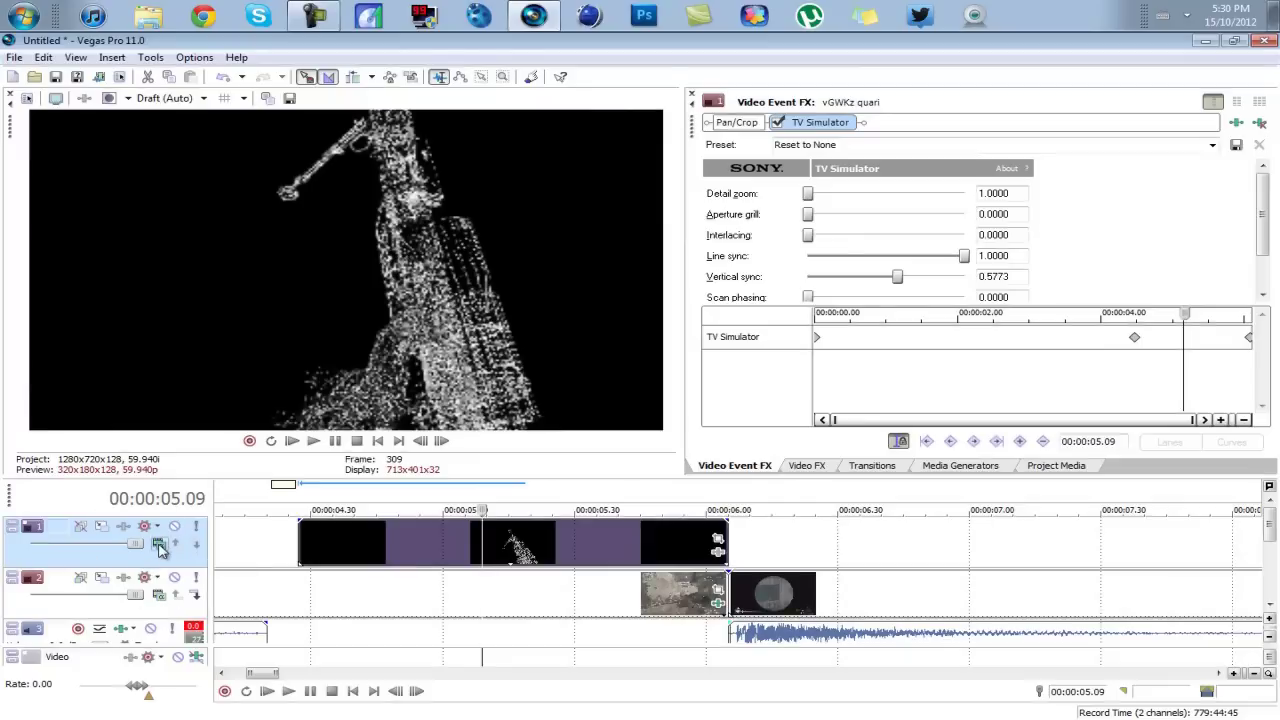
# - Set the overlay track's compositing mode to Add and preview it over the gameplay
pyautogui.click(159, 546)
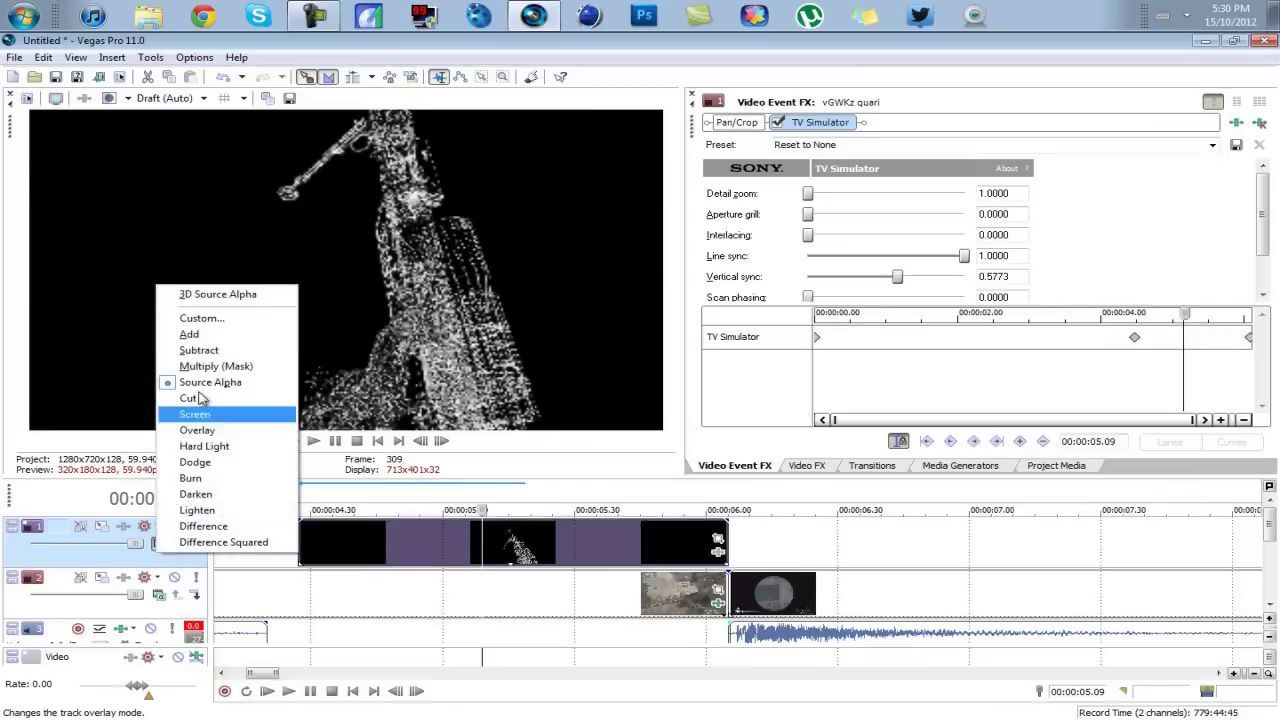
pyautogui.click(196, 342)
pyautogui.click(364, 545)
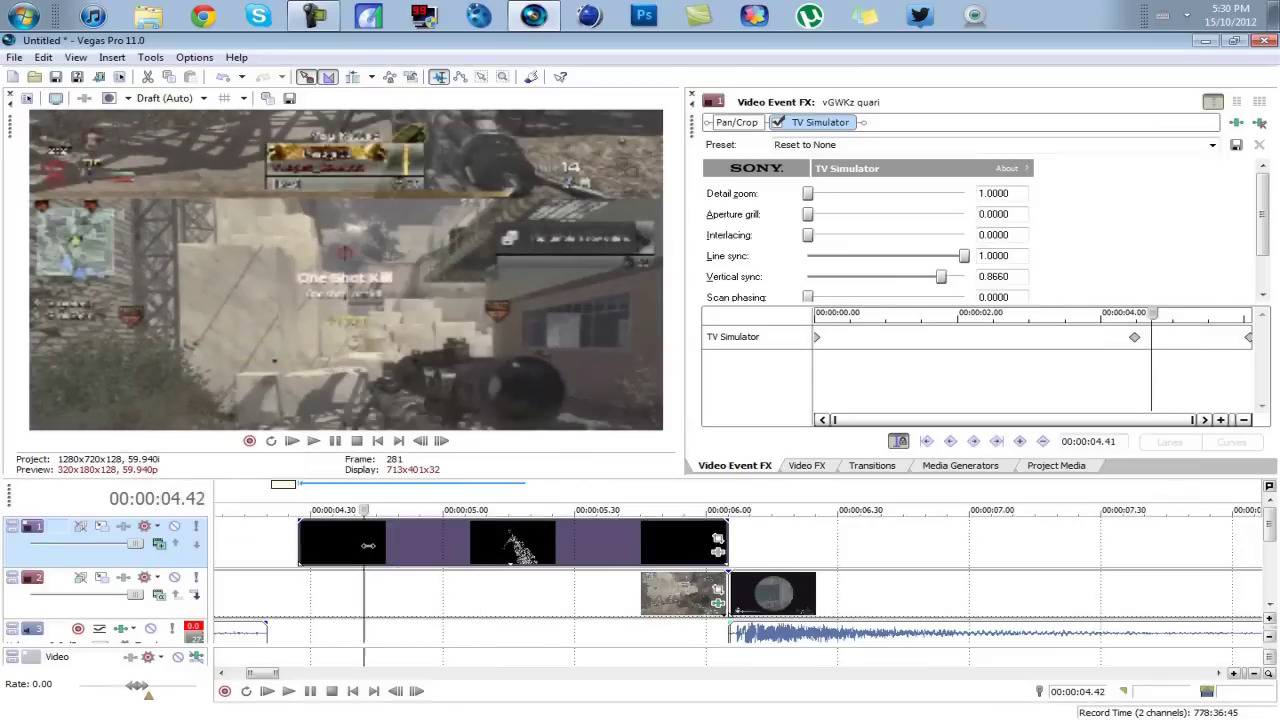
pyautogui.moveTo(368, 545); pyautogui.dragTo(447, 546)
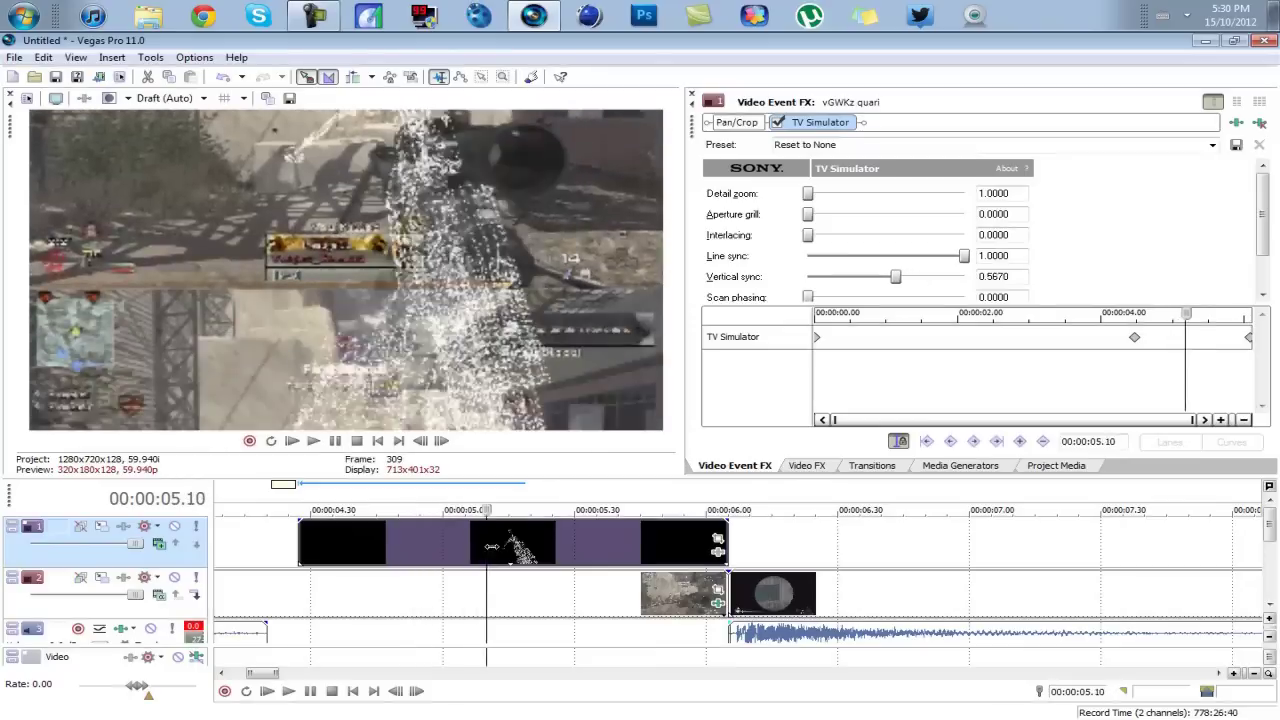
pyautogui.moveTo(491, 546); pyautogui.dragTo(979, 549)
# - Shift the wireframe overlay clip slightly earlier to better fit the join
pyautogui.scroll(-5, 993, 549)
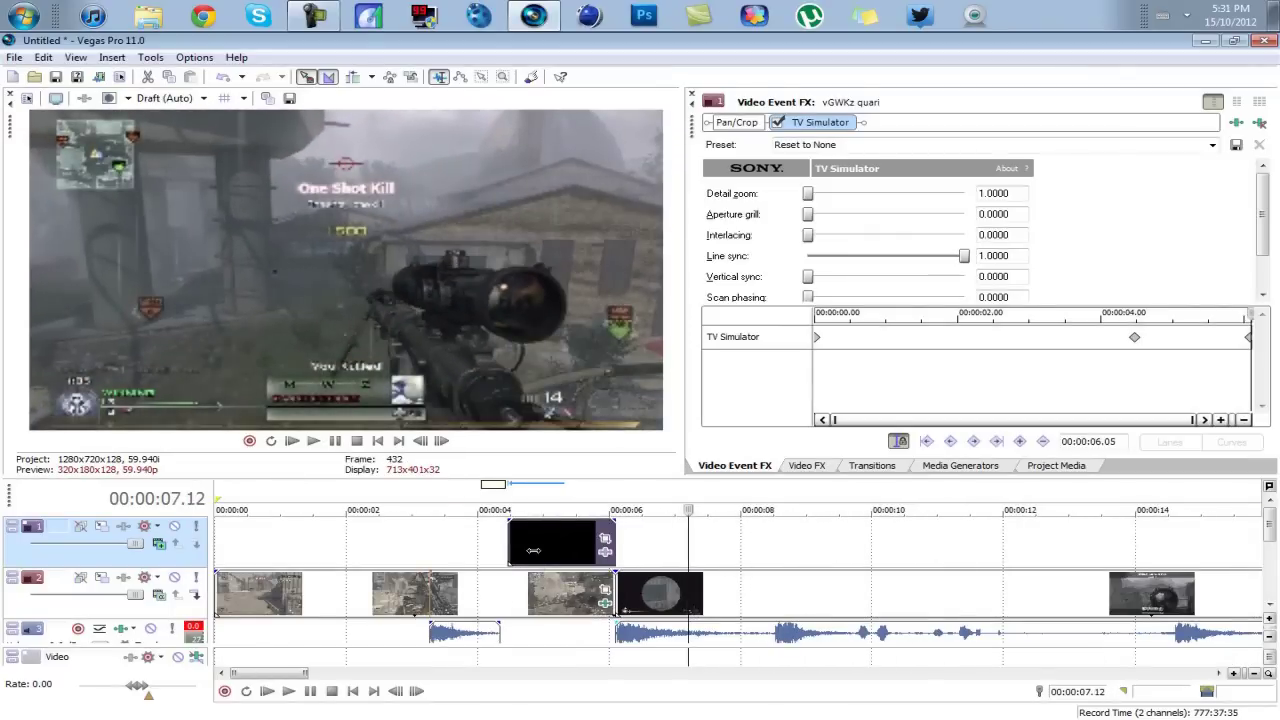
pyautogui.moveTo(533, 550)
pyautogui.mouseDown()
pyautogui.moveTo(608, 553)
pyautogui.moveTo(528, 553)
pyautogui.moveTo(588, 554)
pyautogui.mouseUp()
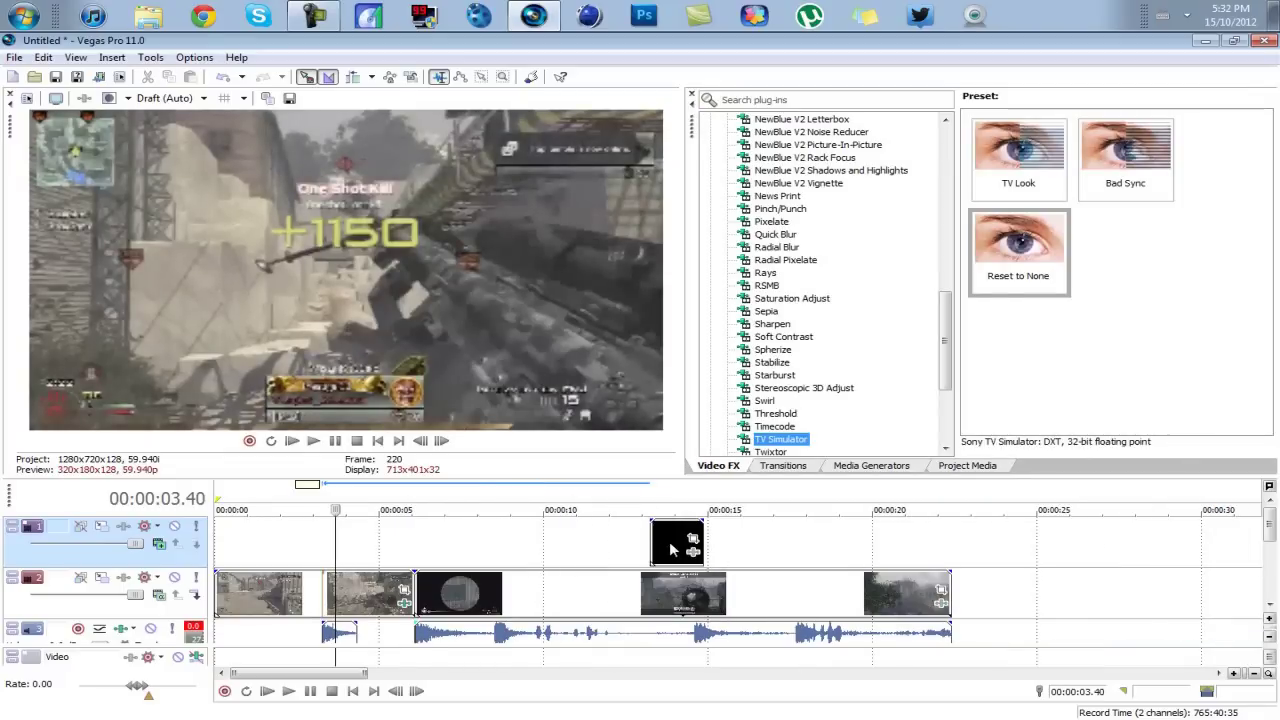
pyautogui.moveTo(671, 549); pyautogui.dragTo(385, 545)
pyautogui.scroll(5, 437, 528)
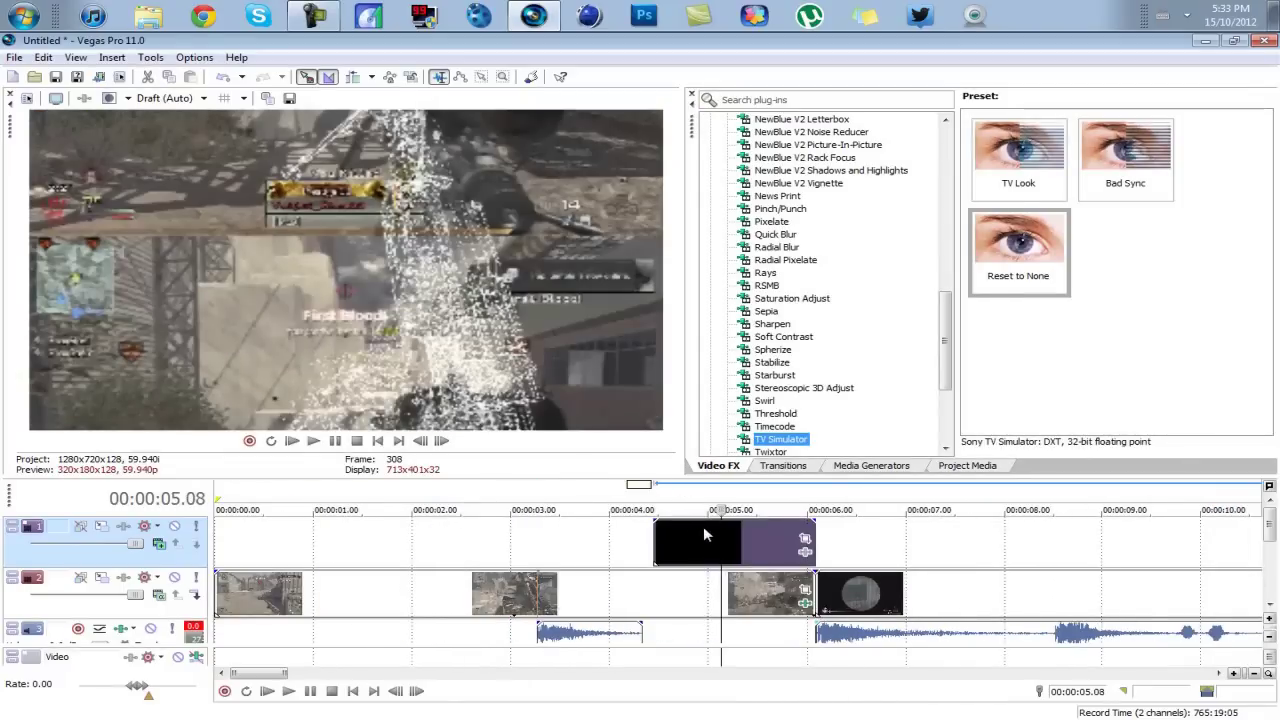
pyautogui.scroll(-2, 640, 560)
pyautogui.scroll(-1, 500, 605)
# - Review the join from 00:00:04.08 into the start of the second gameplay clip
pyautogui.click(487, 592)
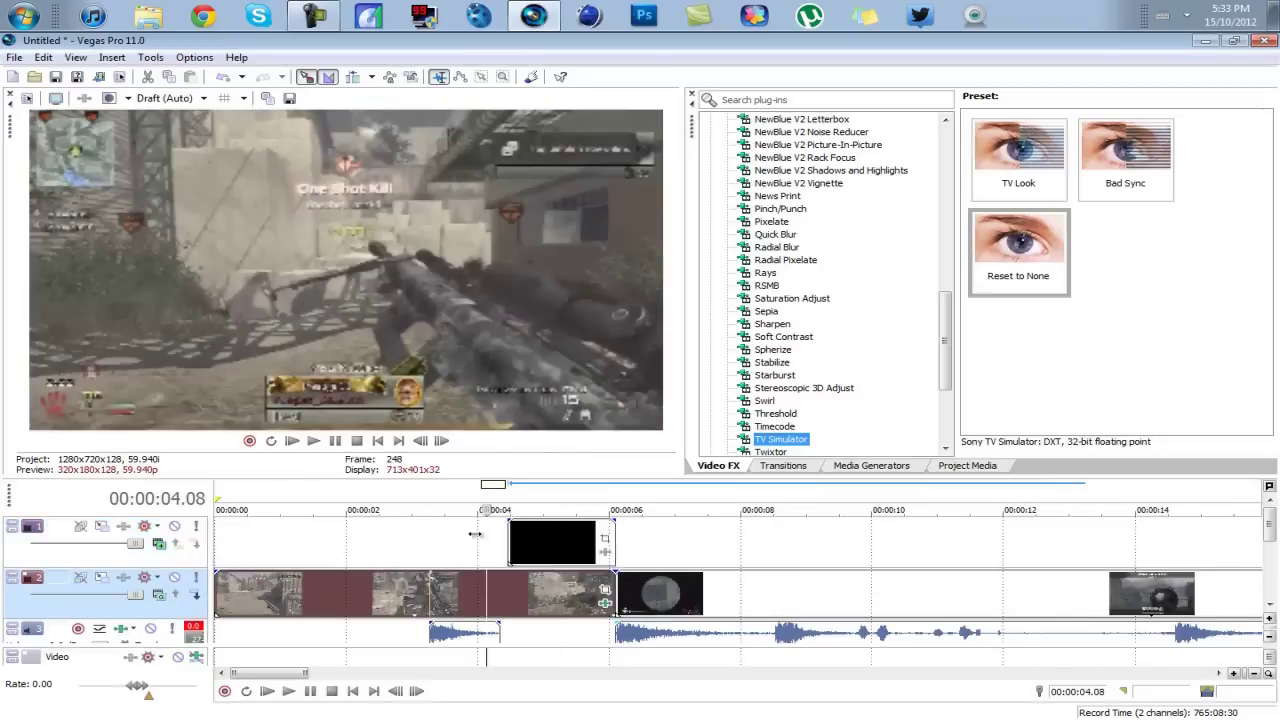
pyautogui.click(700, 598)
pyautogui.click(736, 595)
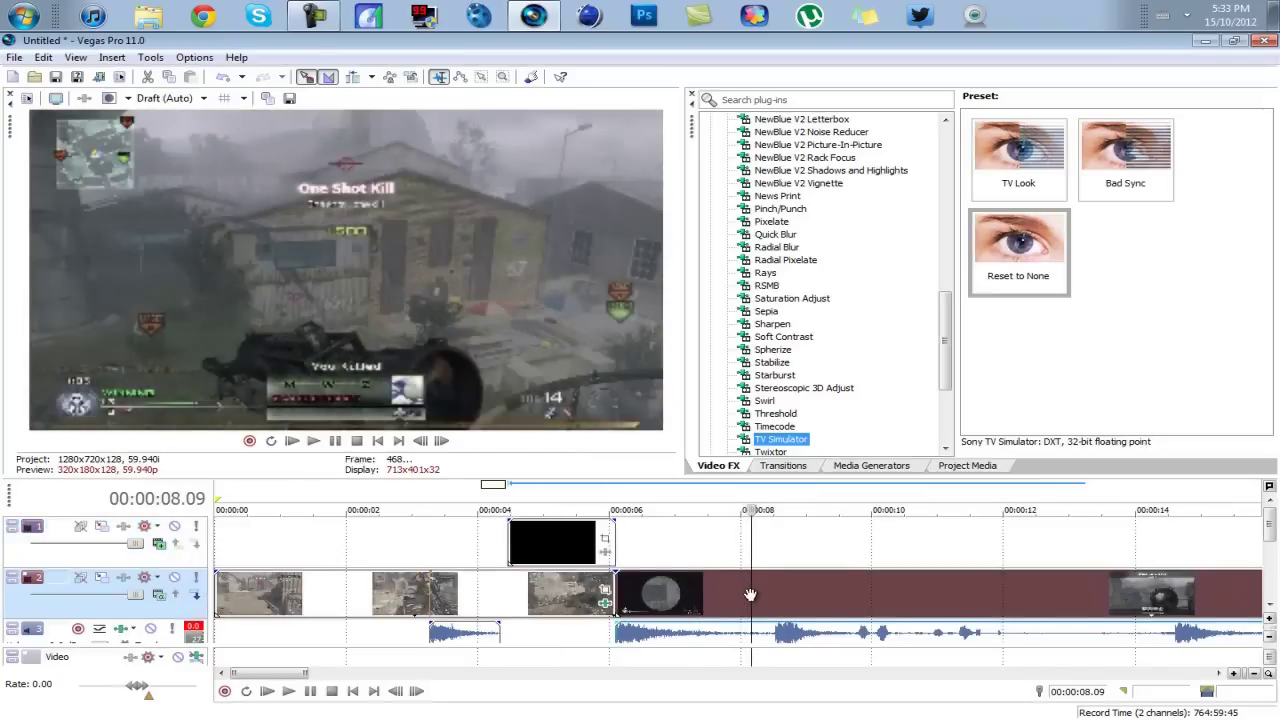